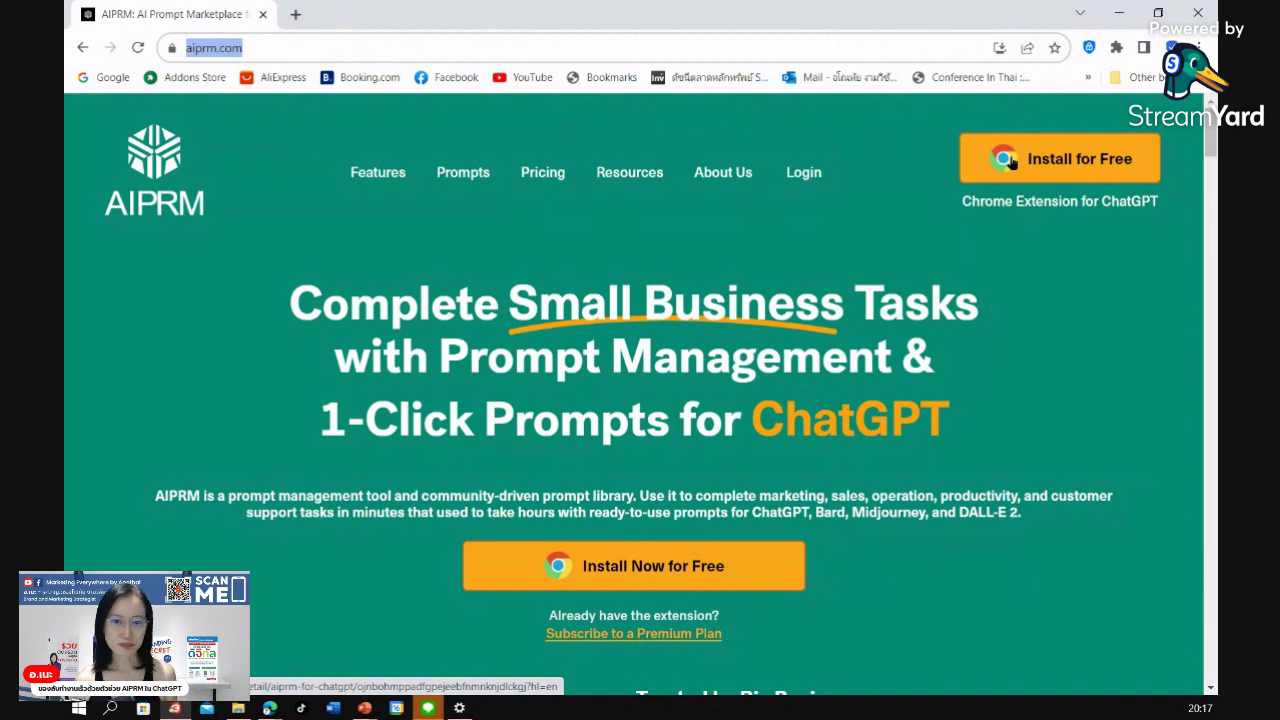
- Install the AIPRM for ChatGPT extension from its web store page, accepting the security risks and declining the switch to Chrome
{"action": "left_click", "coordinate": [1012, 168]}
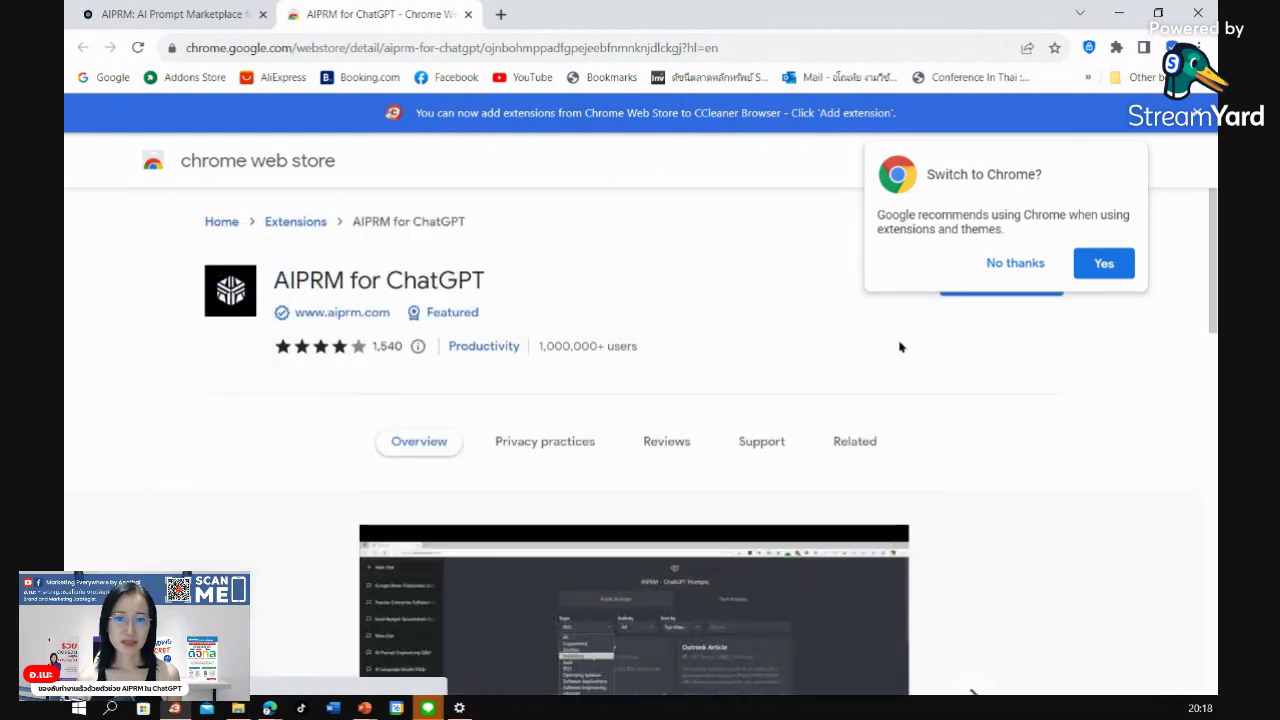
{"action": "left_click", "coordinate": [1014, 263]}
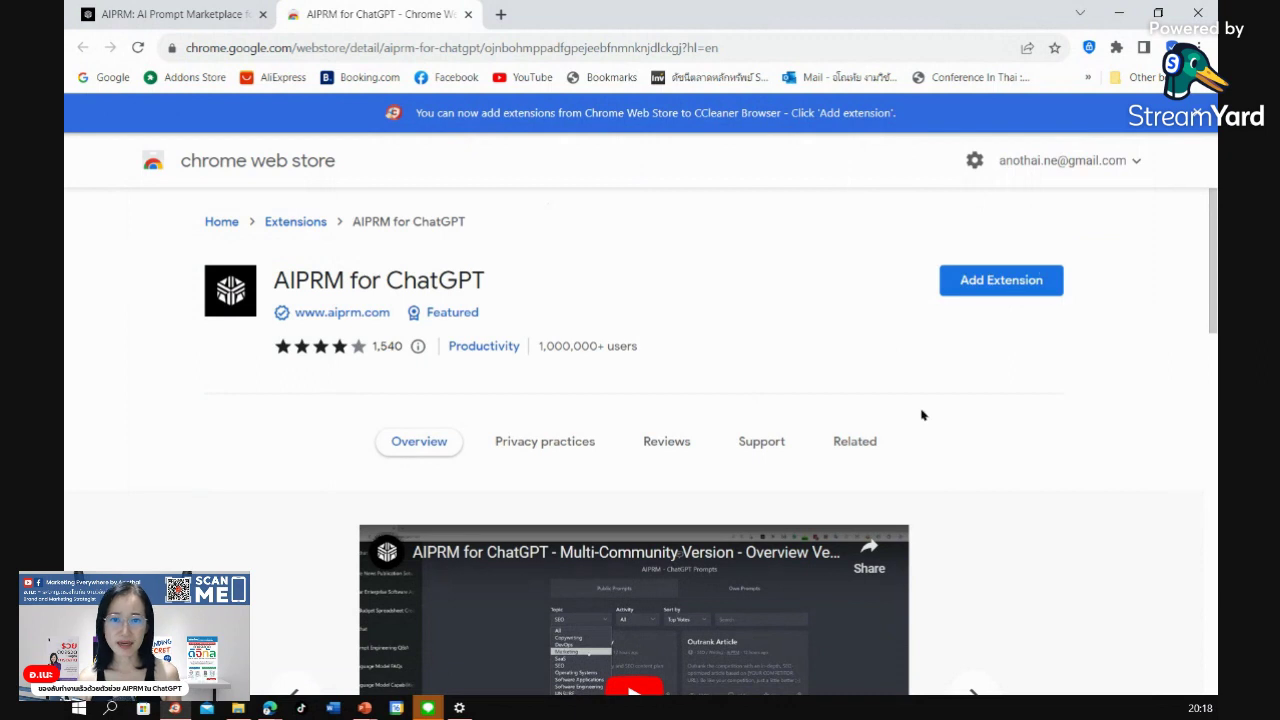
{"action": "left_click", "coordinate": [992, 290]}
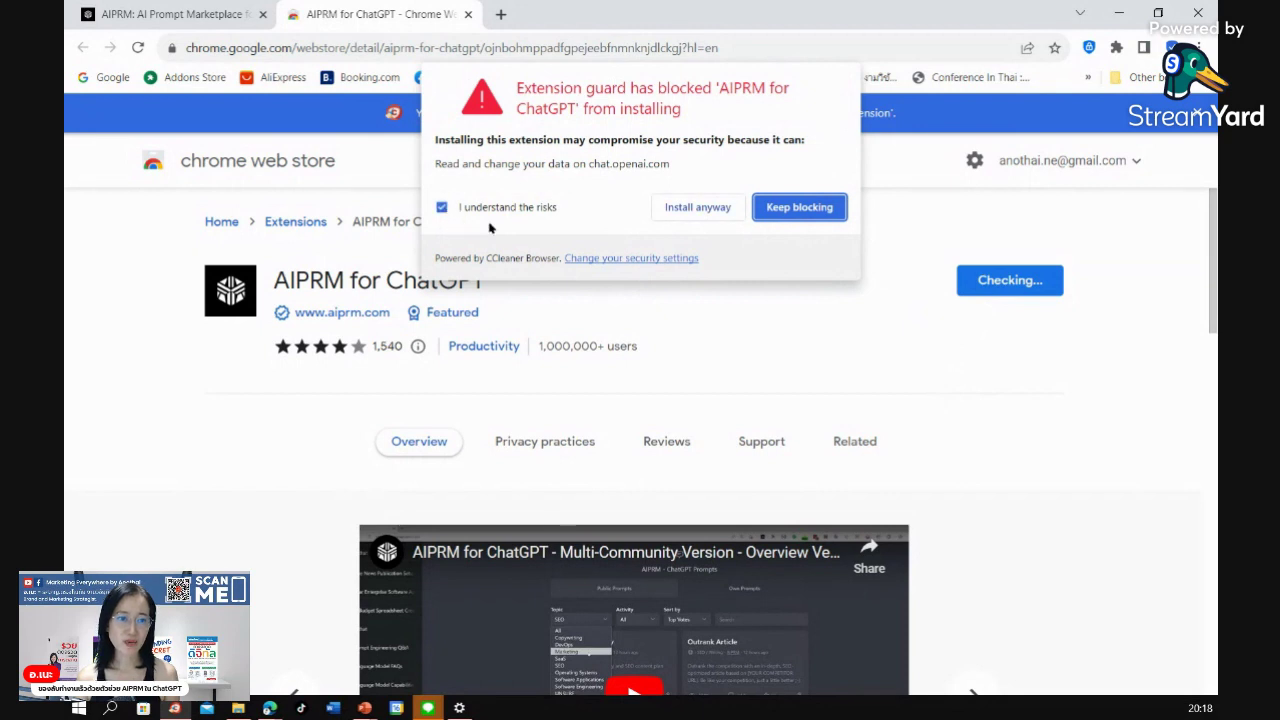
{"action": "left_click", "coordinate": [690, 207]}
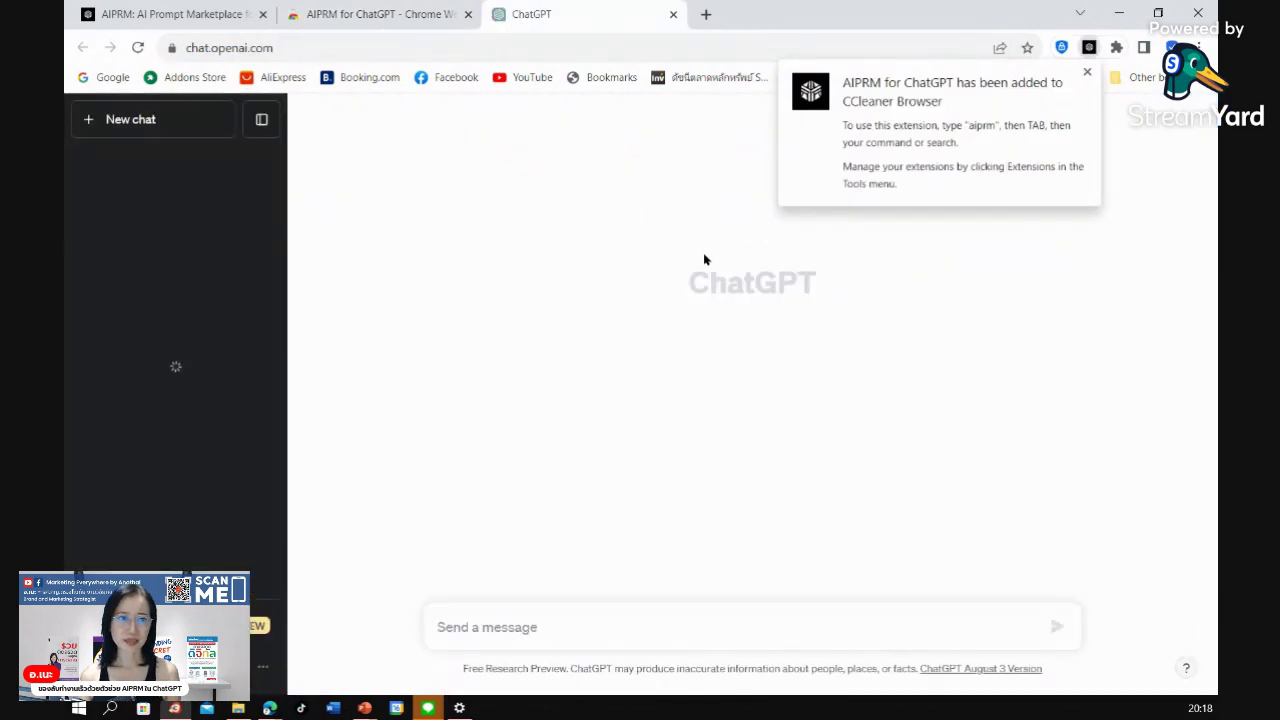
- Skim the AIPRM prompt library in ChatGPT and dismiss the extension-added notification
{"action": "scroll", "coordinate": [470, 300], "scroll_direction": "down", "scroll_amount": 5}
{"action": "scroll", "coordinate": [470, 325], "scroll_direction": "down", "scroll_amount": 10}
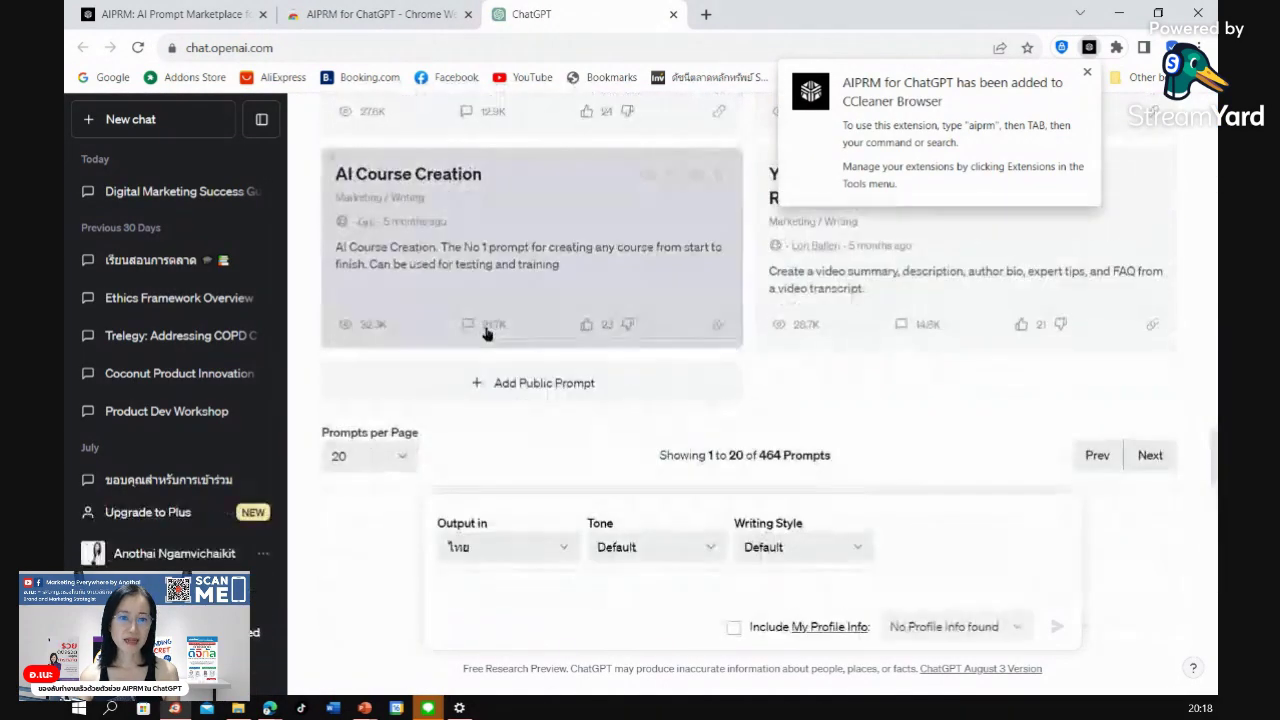
{"action": "scroll", "coordinate": [760, 373], "scroll_direction": "up", "scroll_amount": 2}
{"action": "scroll", "coordinate": [750, 377], "scroll_direction": "up", "scroll_amount": 15}
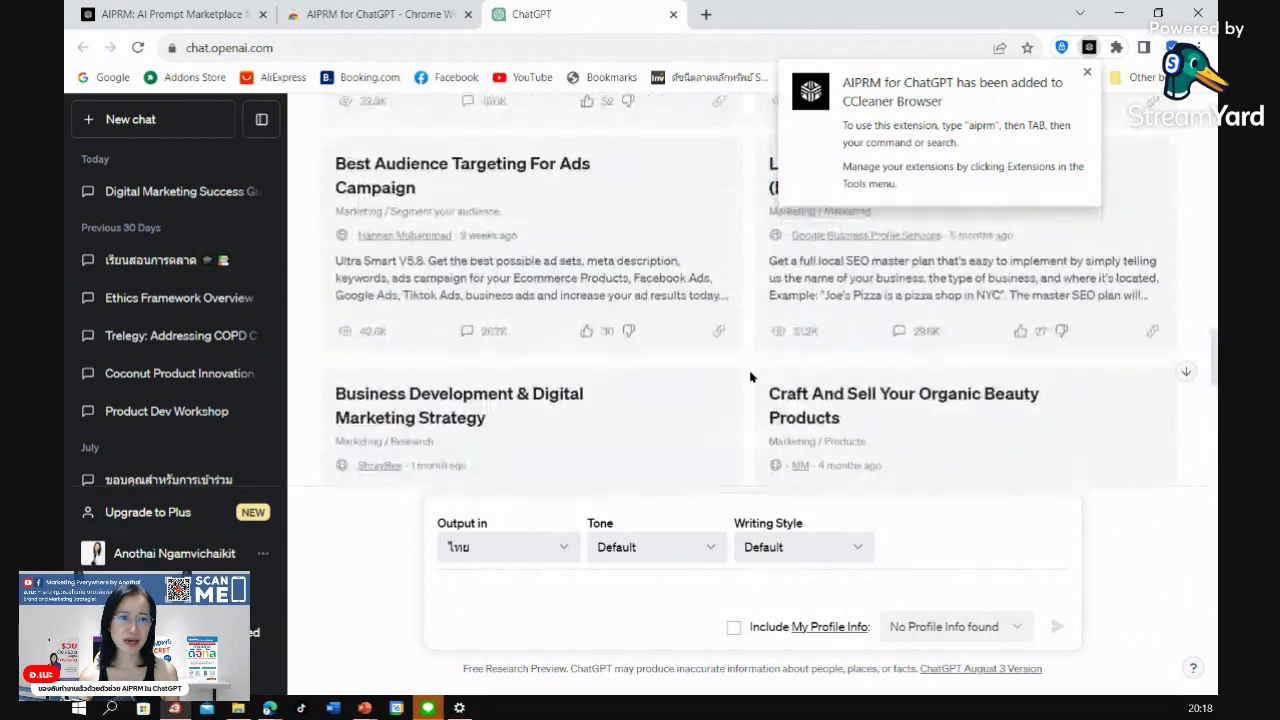
{"action": "scroll", "coordinate": [750, 377], "scroll_direction": "up", "scroll_amount": 3}
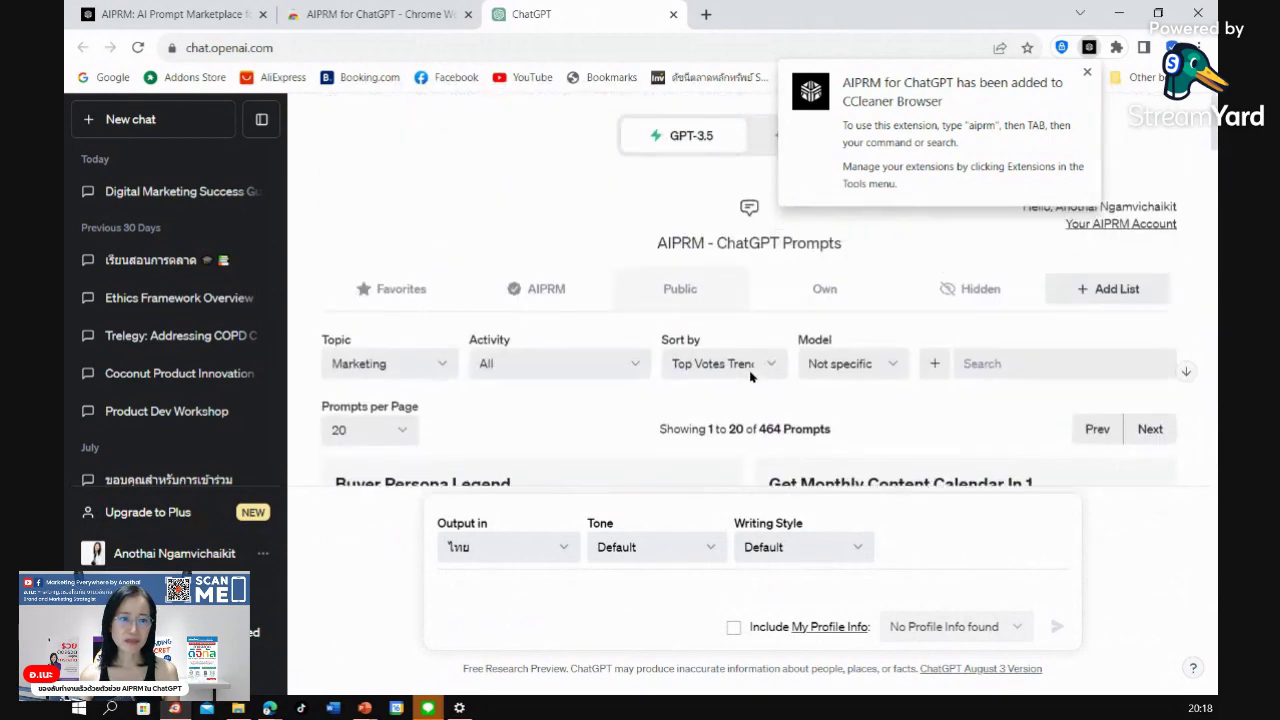
{"action": "left_click", "coordinate": [1087, 72]}
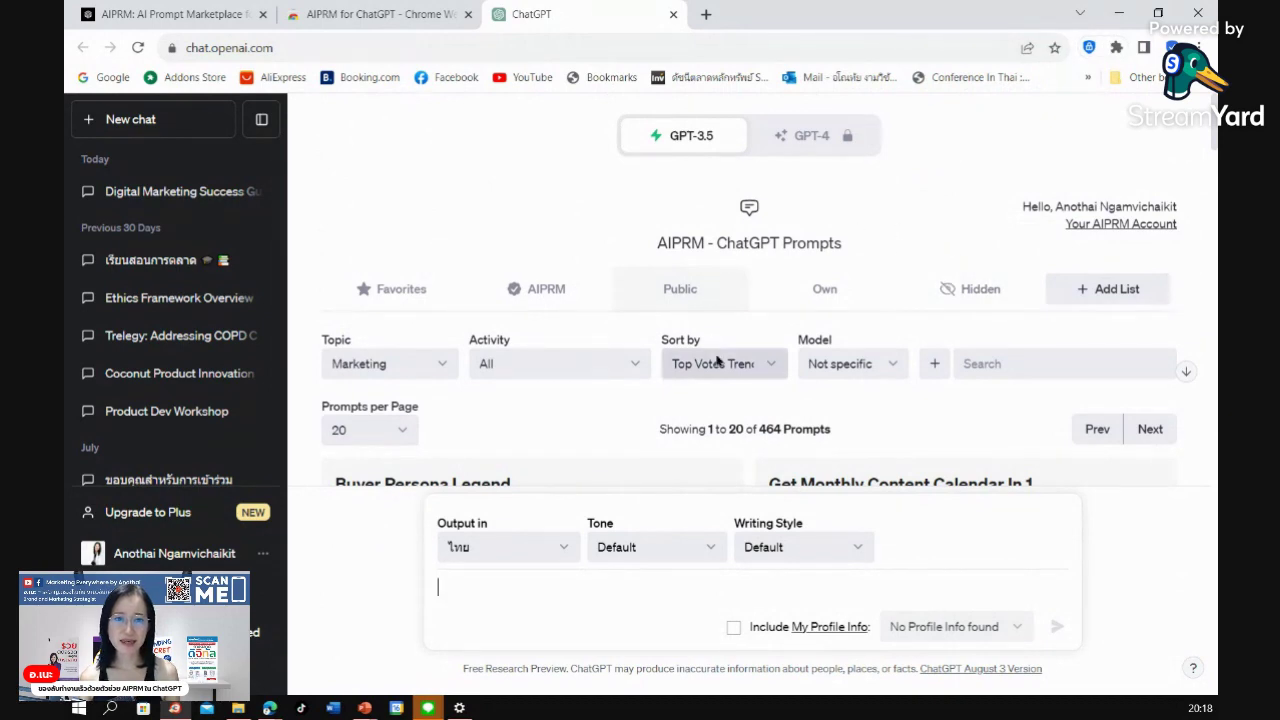
- Look over the public prompt cards and the list of topics available for filtering
{"action": "scroll", "coordinate": [706, 302], "scroll_direction": "down", "scroll_amount": 3}
{"action": "scroll", "coordinate": [706, 302], "scroll_direction": "down", "scroll_amount": 9}
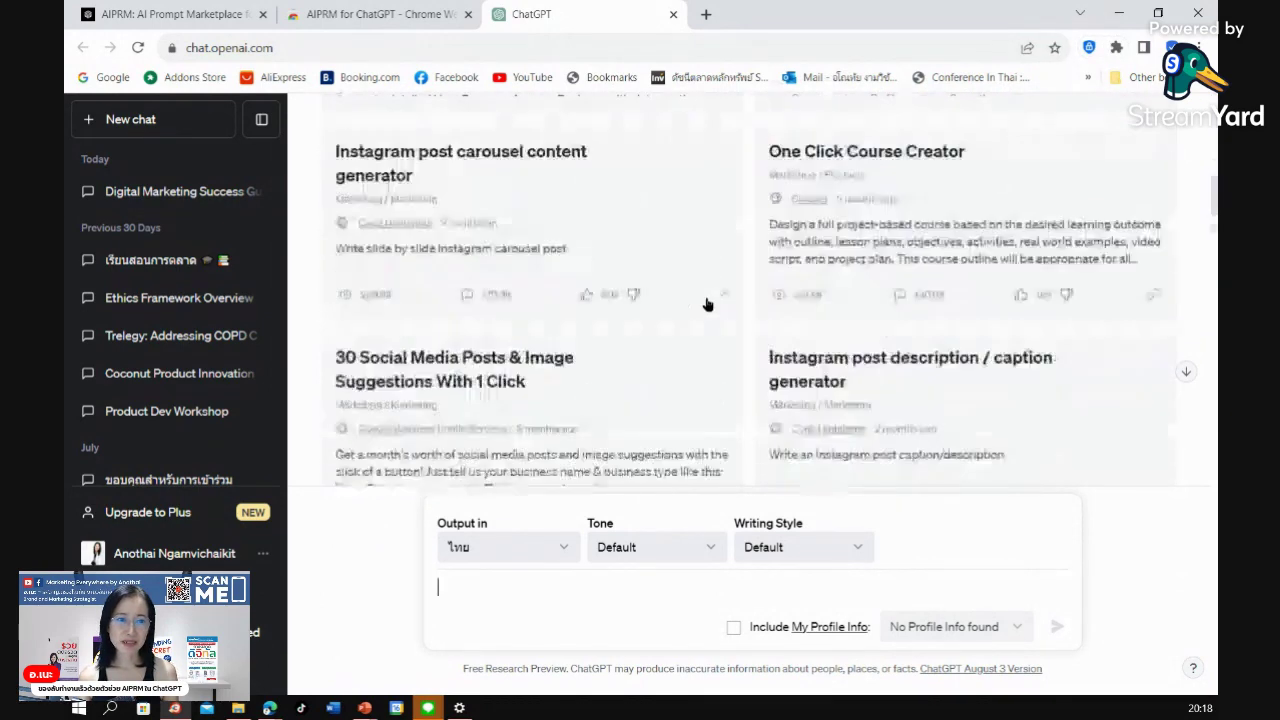
{"action": "scroll", "coordinate": [706, 304], "scroll_direction": "up", "scroll_amount": 3}
{"action": "scroll", "coordinate": [706, 304], "scroll_direction": "up", "scroll_amount": 9}
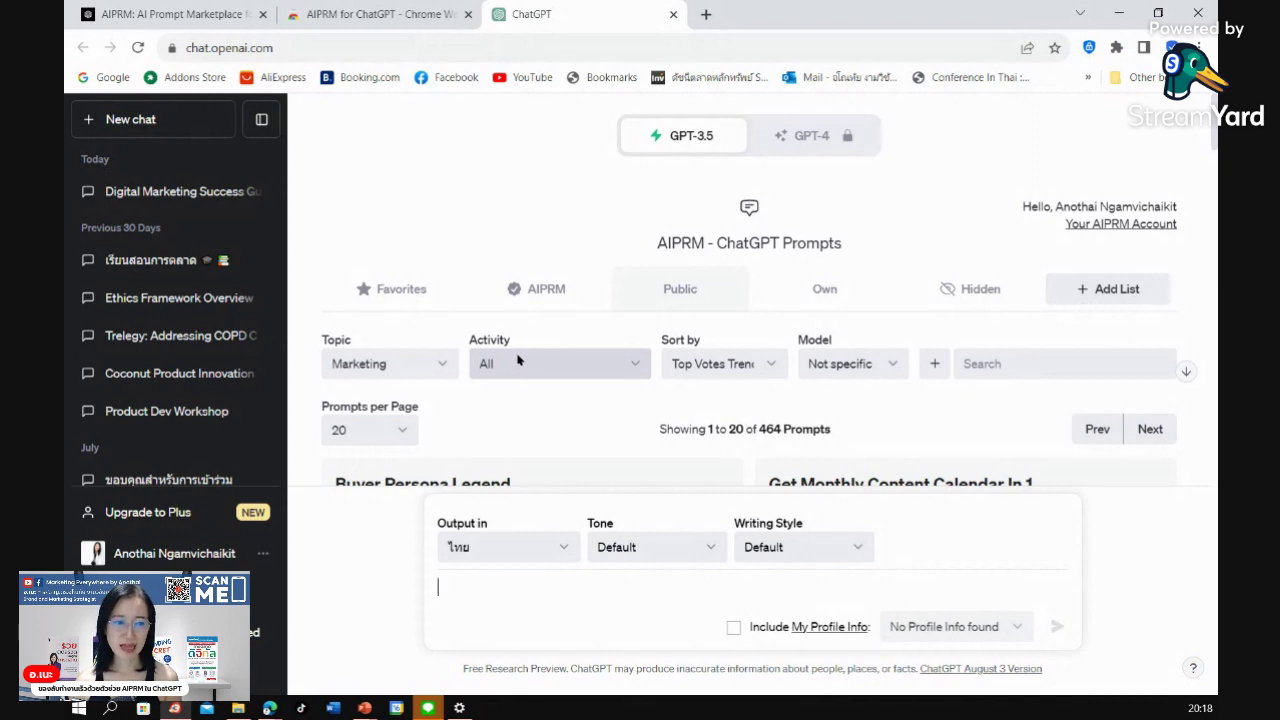
{"action": "left_click", "coordinate": [410, 368]}
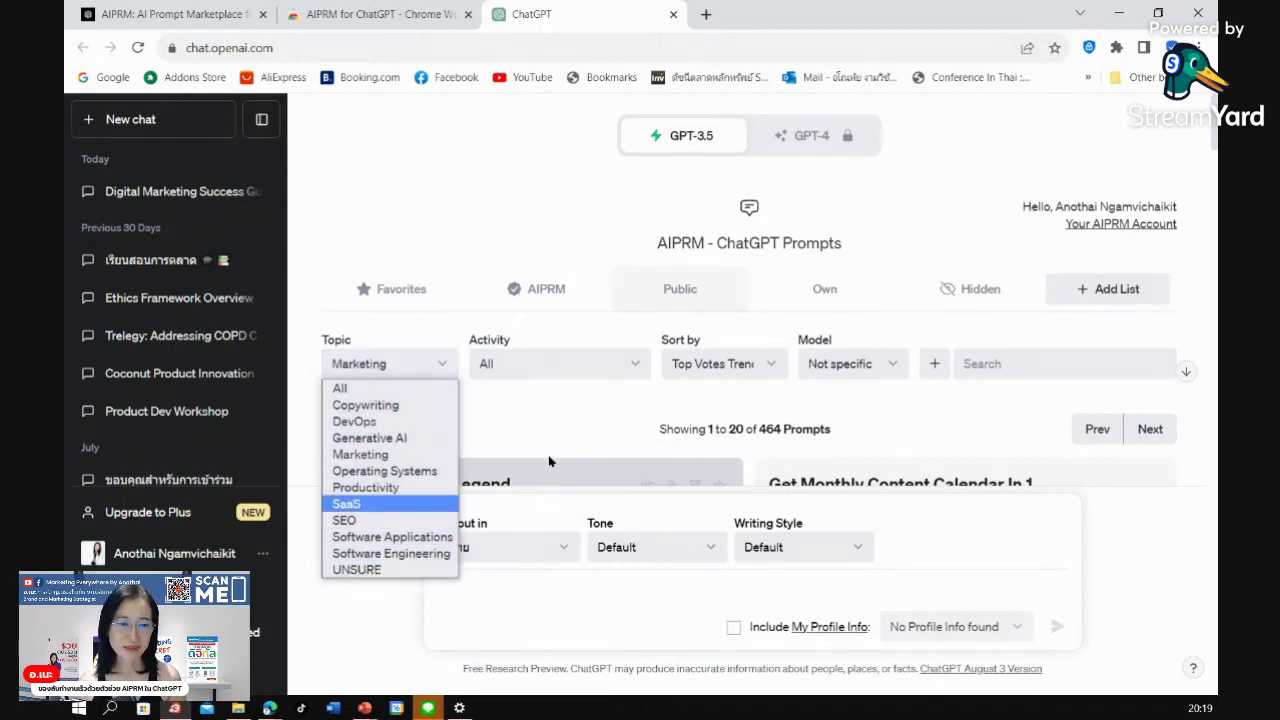
- Examine the titles, descriptions and usage figures of the public Marketing prompts on the first page
{"action": "scroll", "coordinate": [552, 428], "scroll_direction": "down", "scroll_amount": 3}
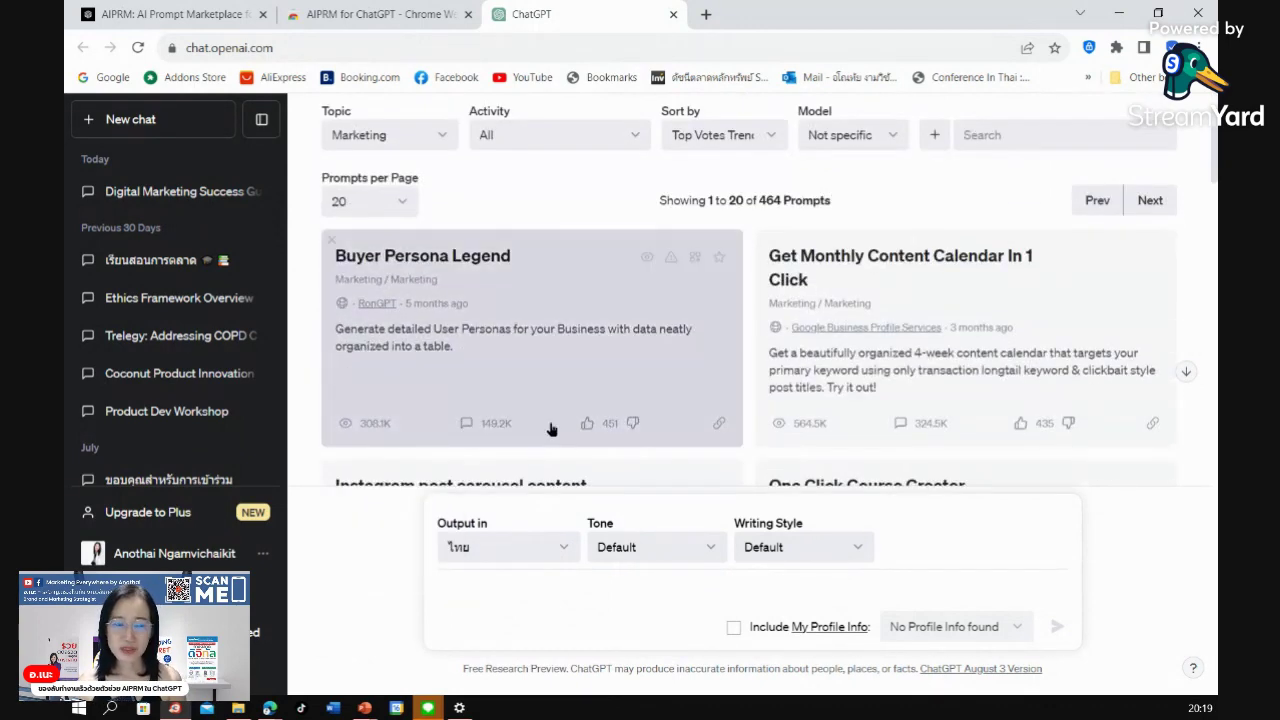
{"action": "scroll", "coordinate": [552, 428], "scroll_direction": "down", "scroll_amount": 3}
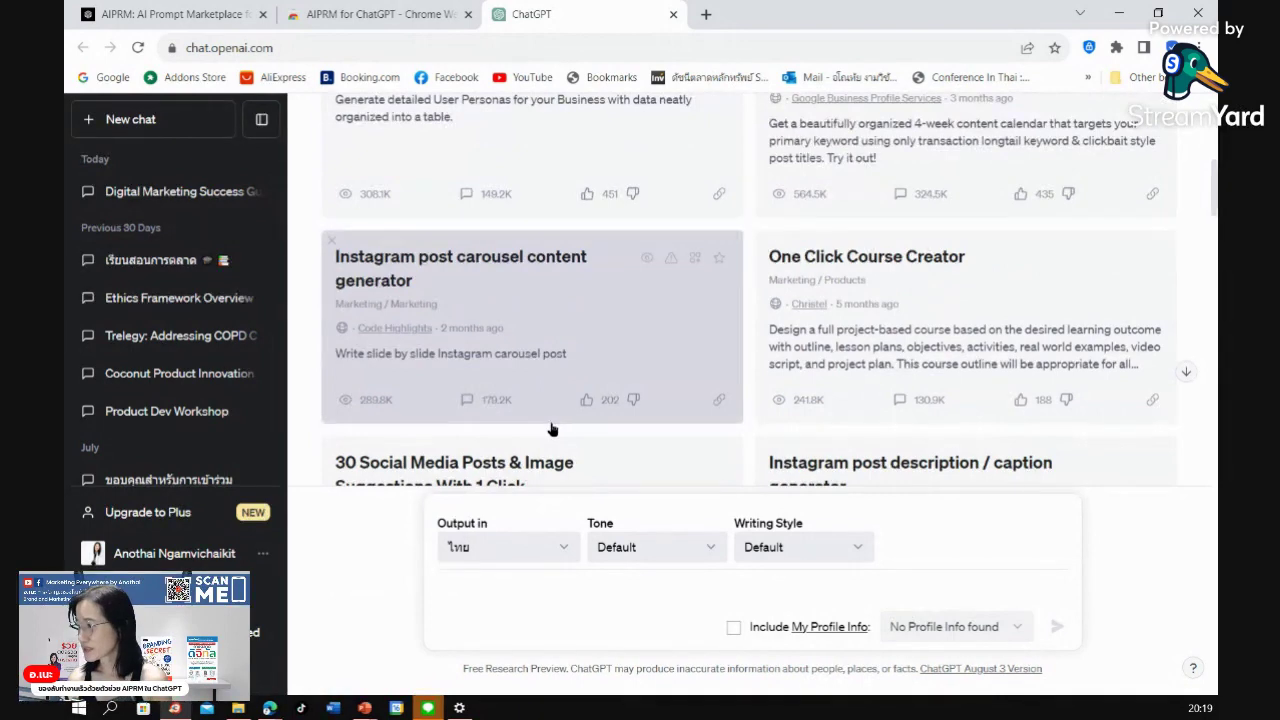
{"action": "scroll", "coordinate": [552, 428], "scroll_direction": "down", "scroll_amount": 3}
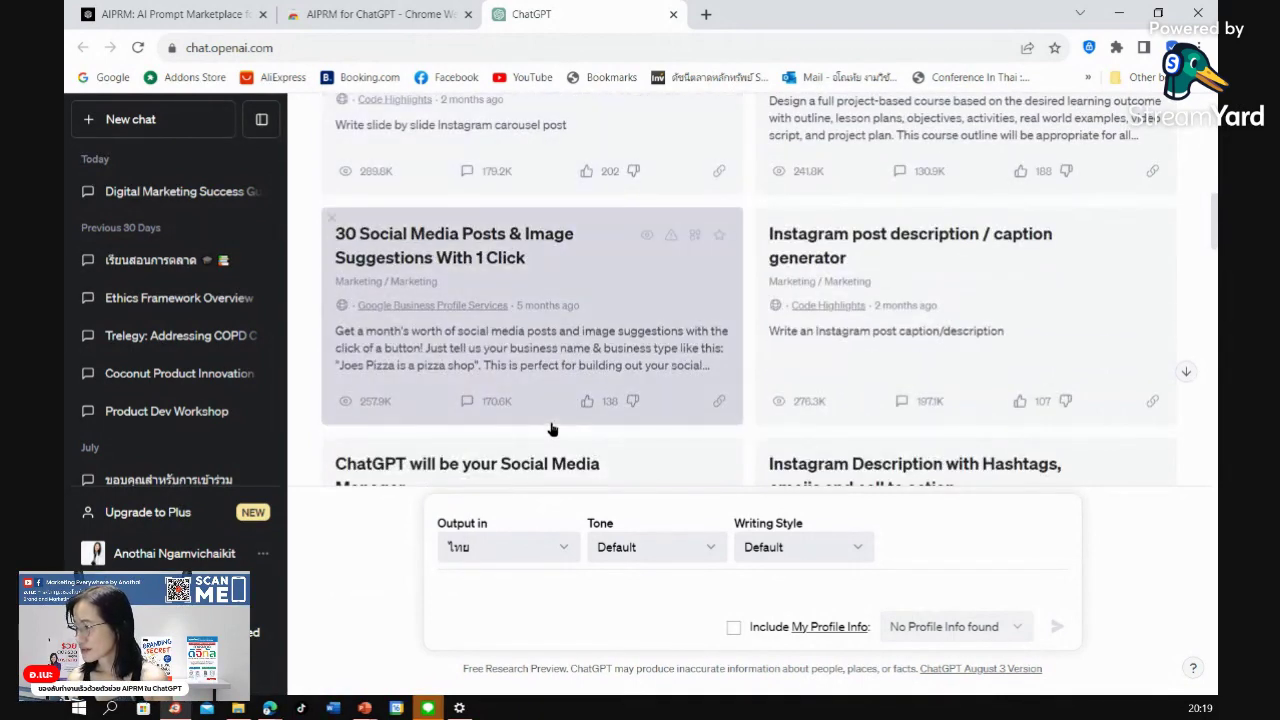
{"action": "scroll", "coordinate": [552, 428], "scroll_direction": "down", "scroll_amount": 3}
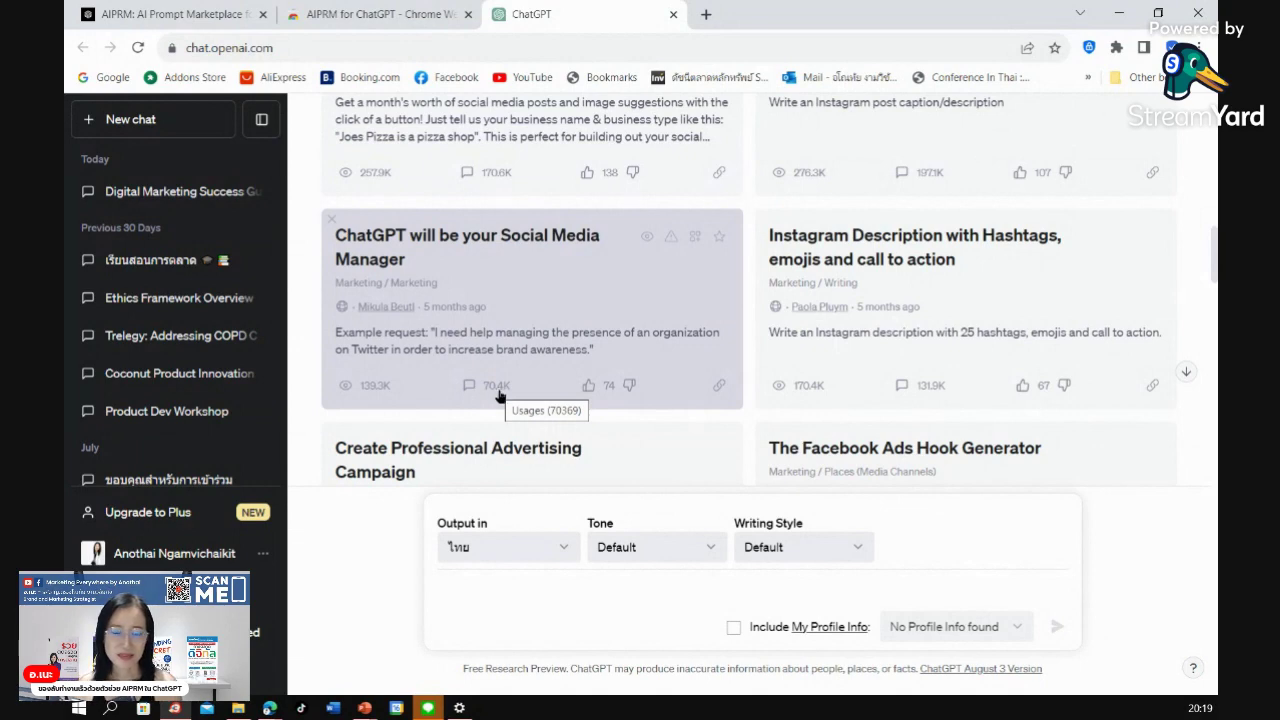
{"action": "scroll", "coordinate": [500, 397], "scroll_direction": "down", "scroll_amount": 3}
{"action": "scroll", "coordinate": [500, 397], "scroll_direction": "down", "scroll_amount": 3}
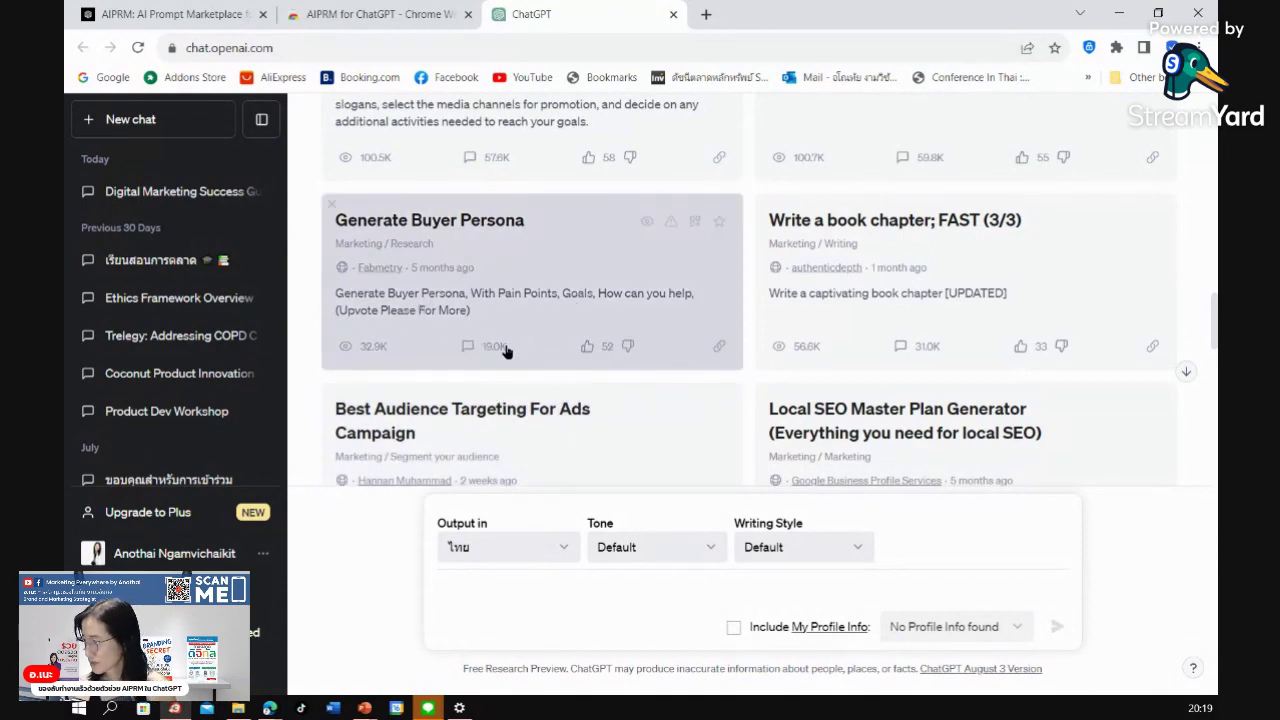
{"action": "scroll", "coordinate": [506, 350], "scroll_direction": "down", "scroll_amount": 2}
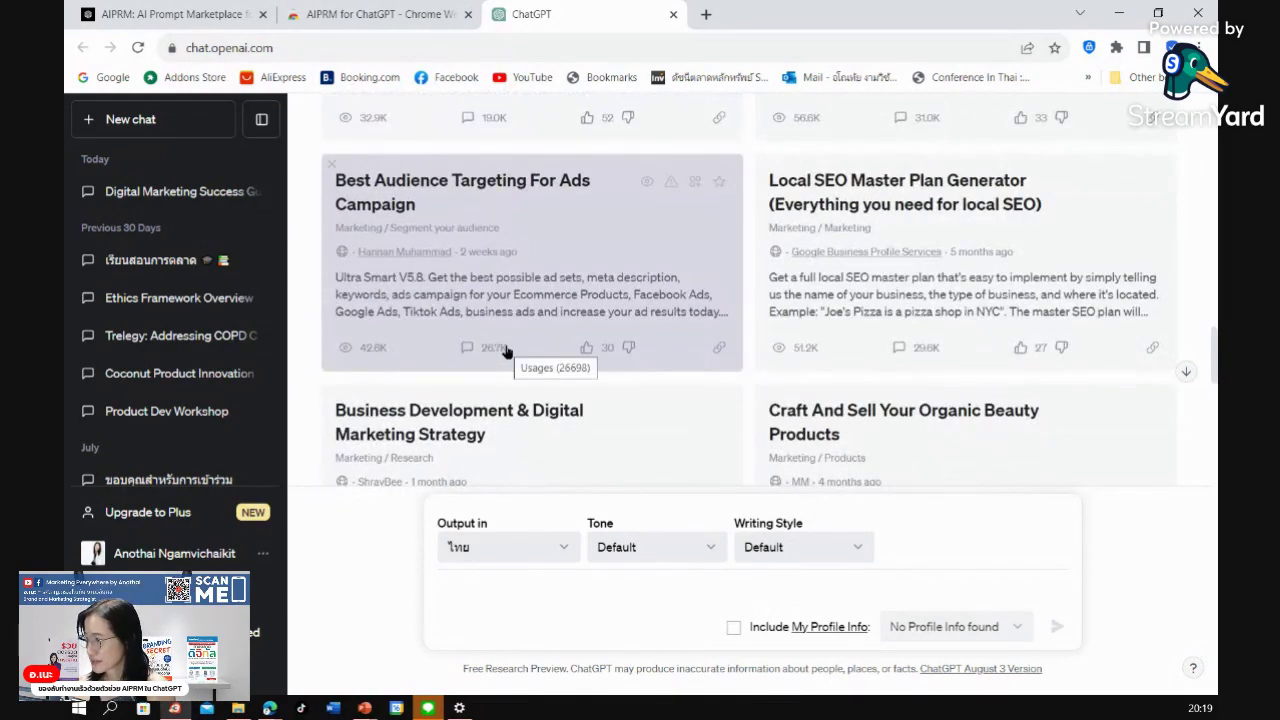
{"action": "scroll", "coordinate": [506, 350], "scroll_direction": "down", "scroll_amount": 2}
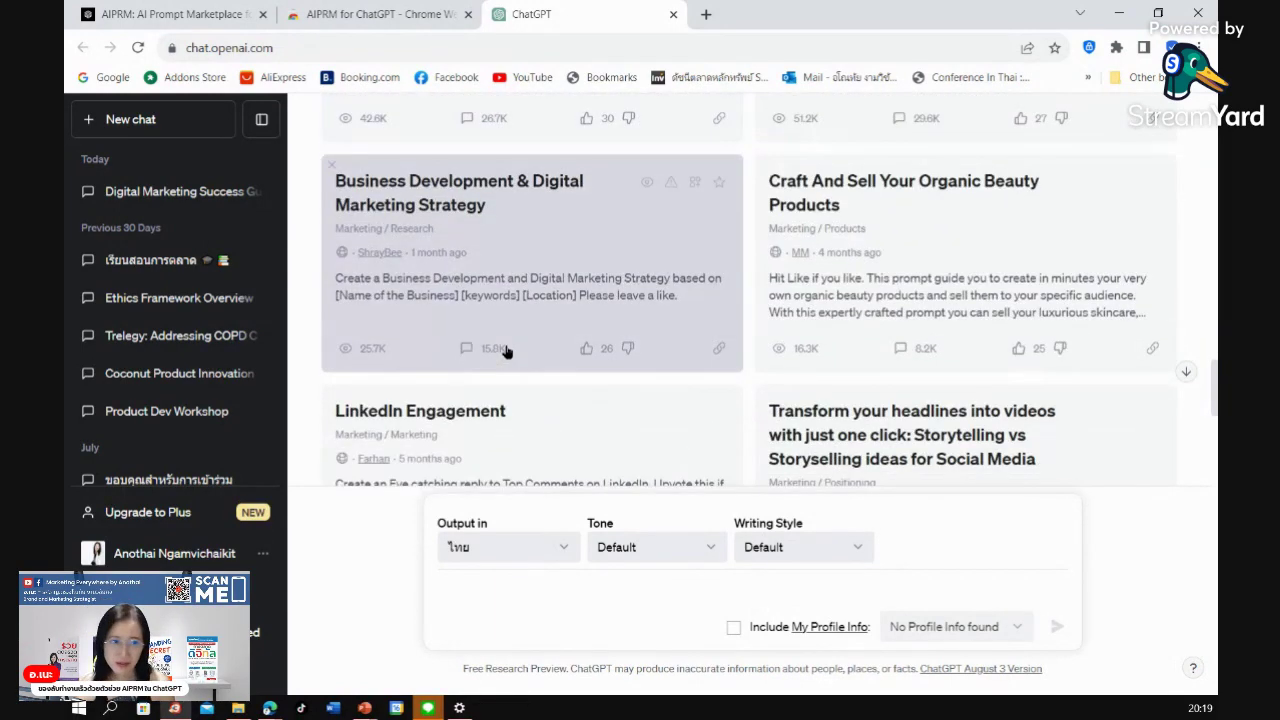
{"action": "scroll", "coordinate": [506, 350], "scroll_direction": "down", "scroll_amount": 2}
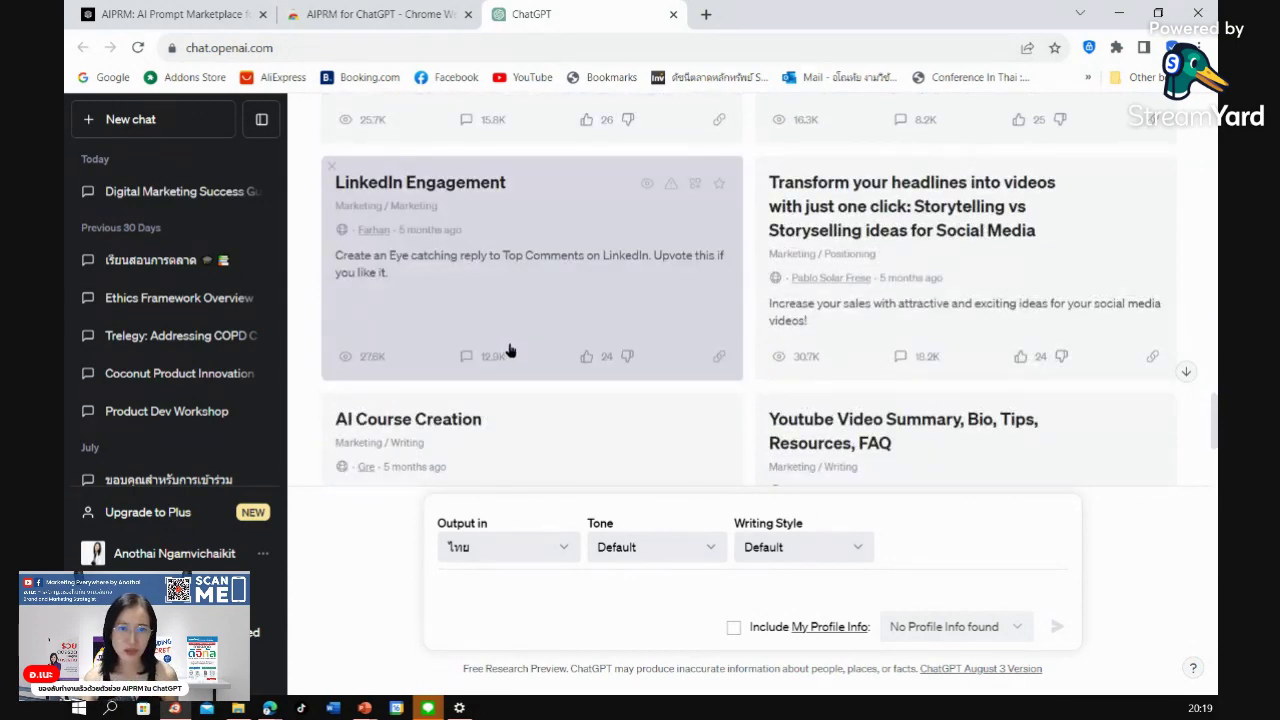
{"action": "scroll", "coordinate": [518, 355], "scroll_direction": "down", "scroll_amount": 2}
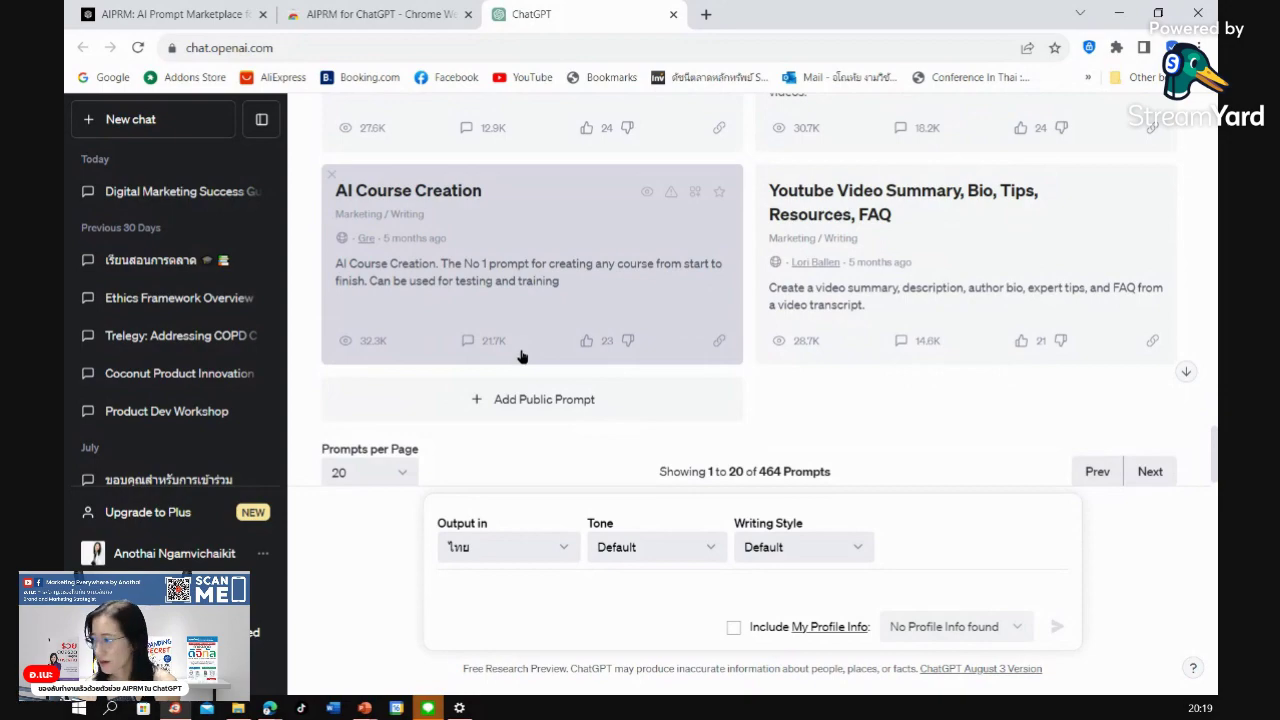
{"action": "scroll", "coordinate": [518, 355], "scroll_direction": "up", "scroll_amount": 10}
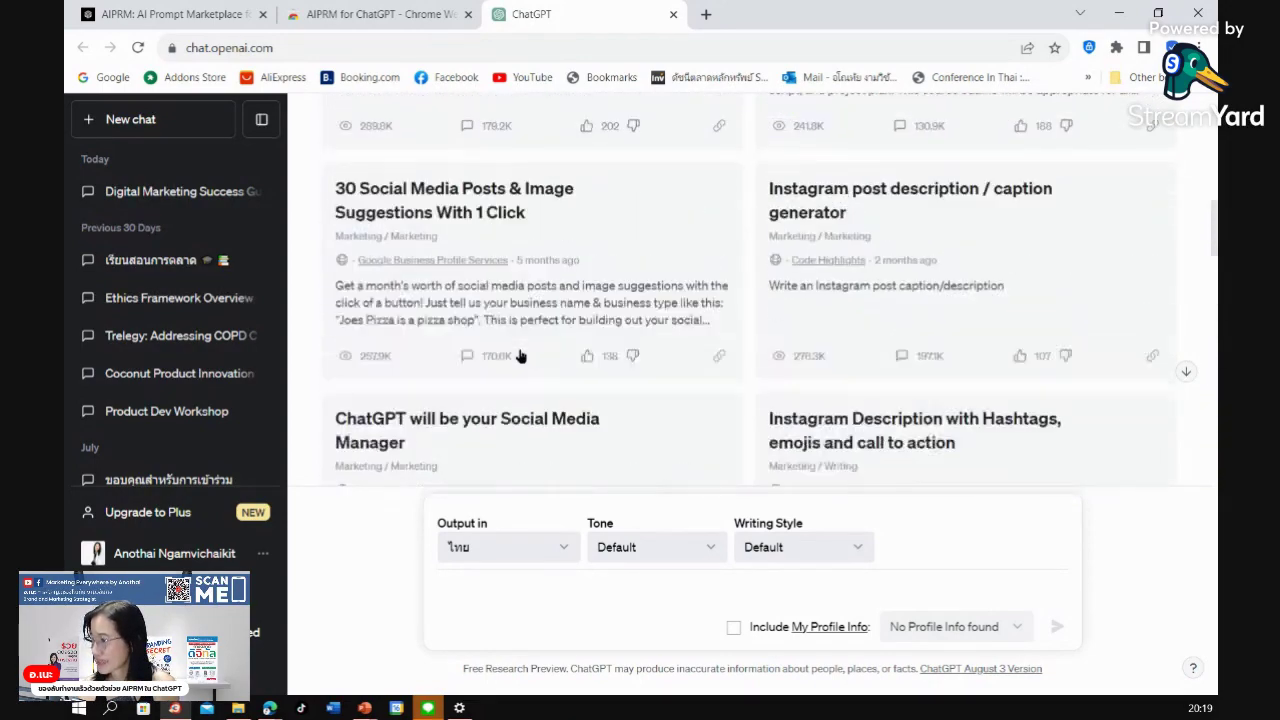
{"action": "scroll", "coordinate": [518, 355], "scroll_direction": "up", "scroll_amount": 6}
{"action": "scroll", "coordinate": [520, 354], "scroll_direction": "down", "scroll_amount": 2}
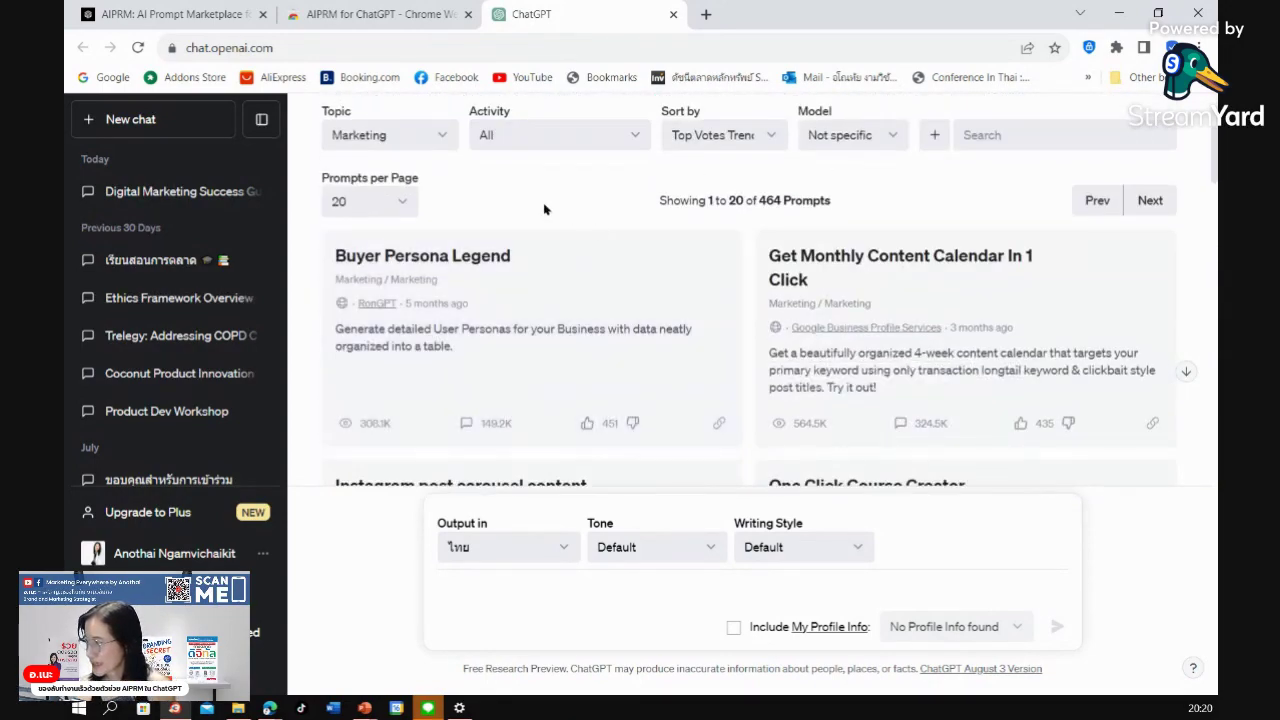
- Keep the Marketing topic and filter the public prompts by the Marketing activity
{"action": "left_click", "coordinate": [431, 145]}
{"action": "left_click", "coordinate": [431, 145]}
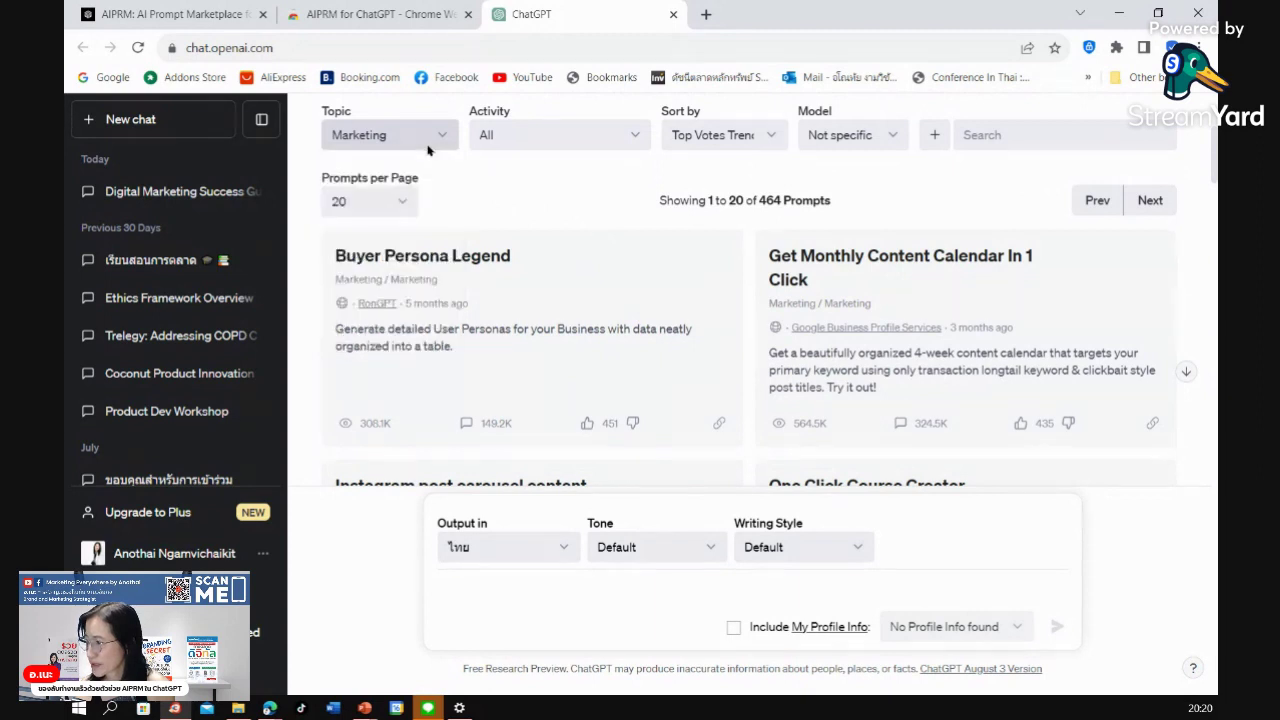
{"action": "left_click", "coordinate": [490, 140]}
{"action": "left_click", "coordinate": [505, 176]}
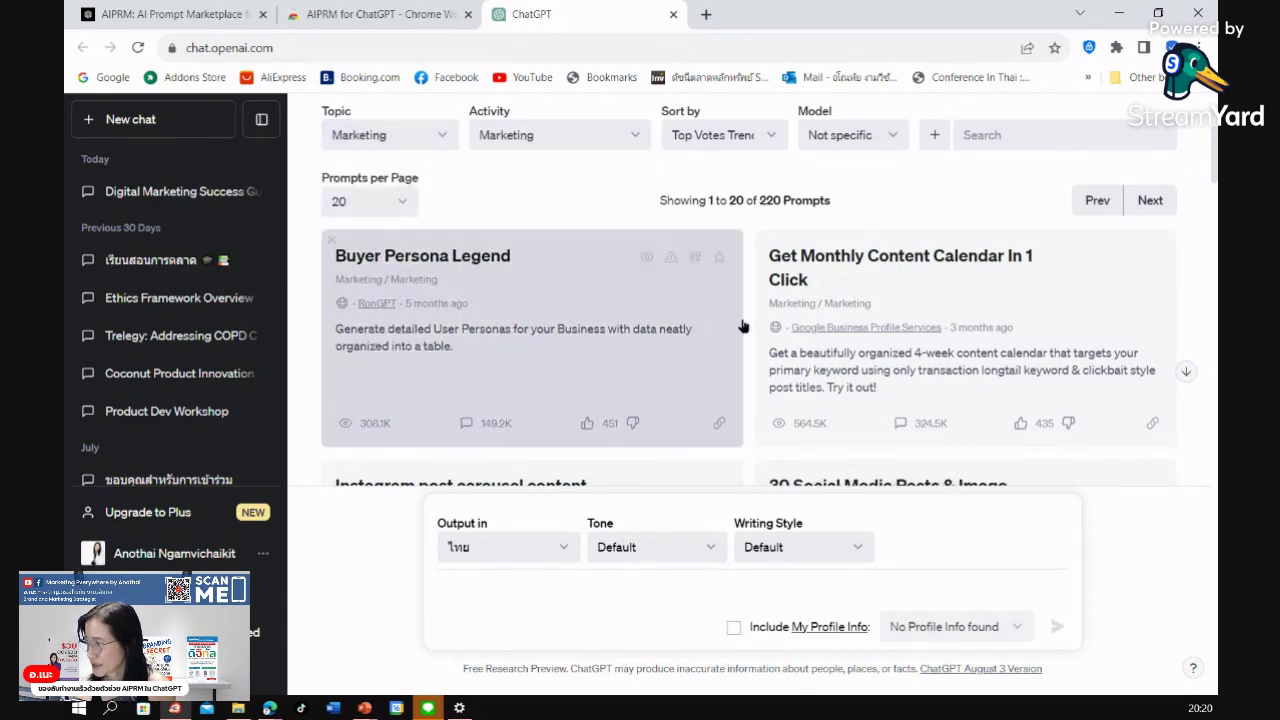
- Try sorting the prompts by Top Usage, and restore the Top Votes Trending order
{"action": "left_click", "coordinate": [722, 142]}
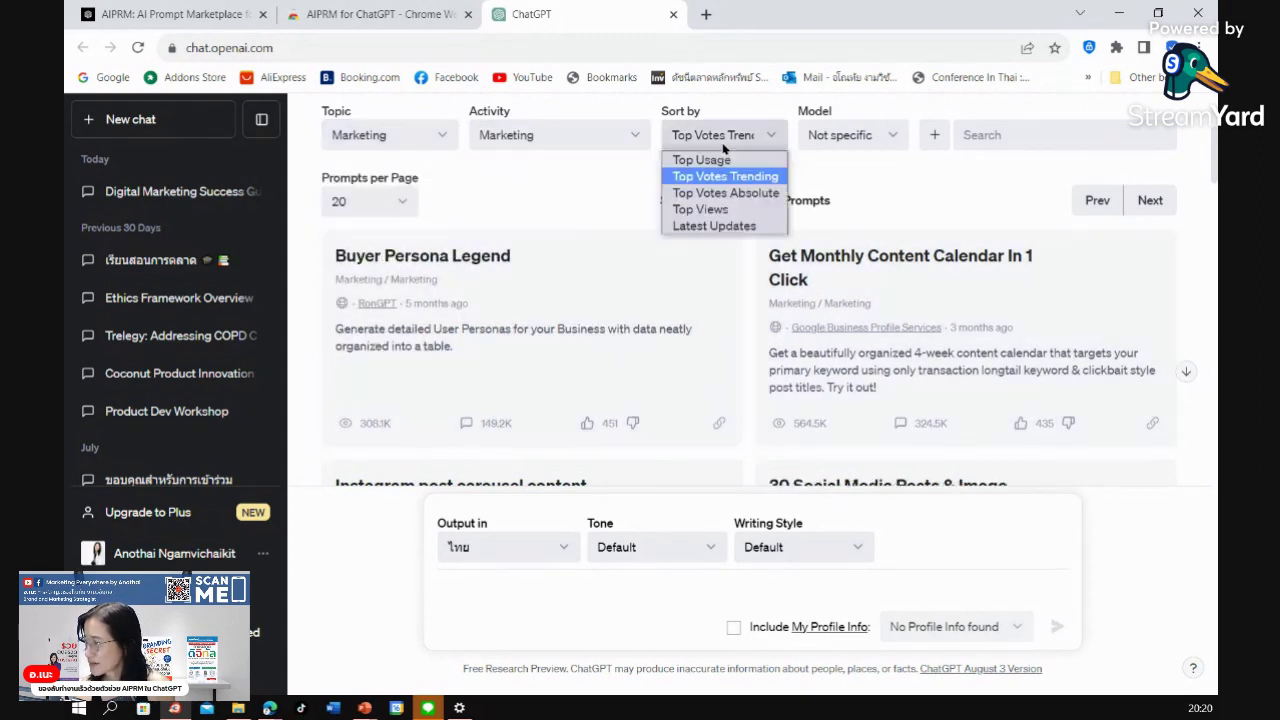
{"action": "left_click", "coordinate": [740, 161]}
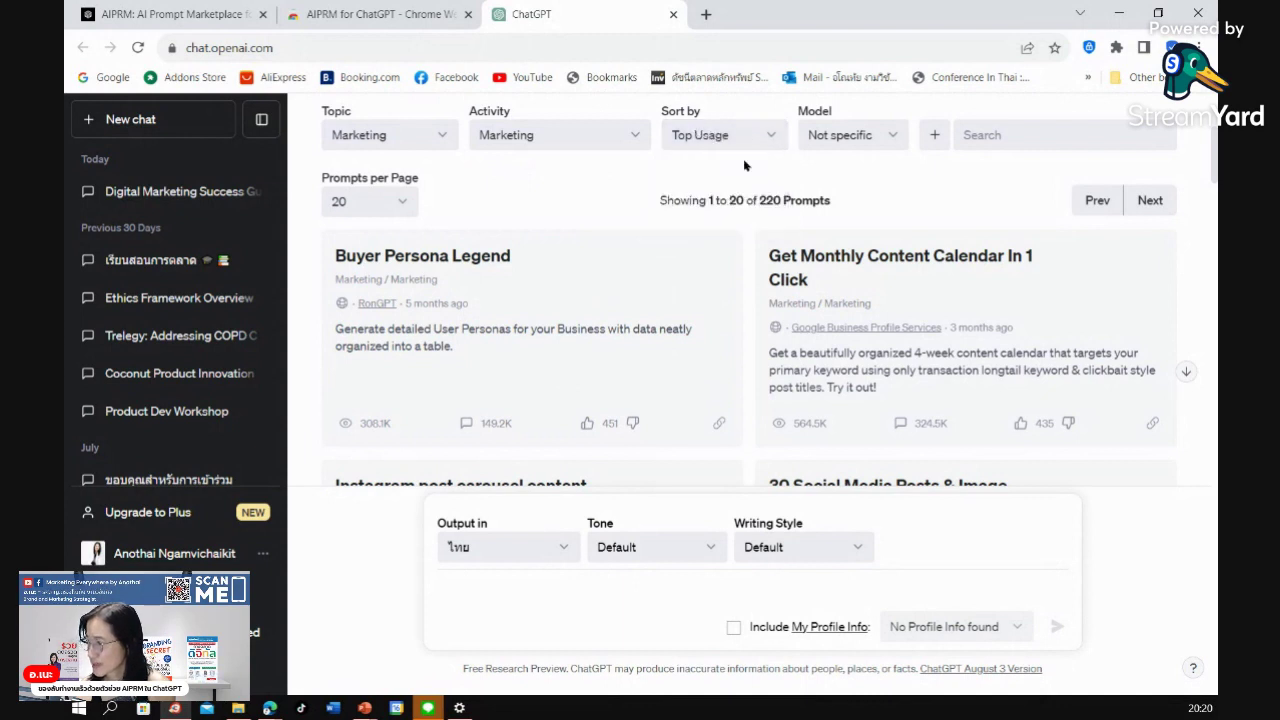
{"action": "left_click", "coordinate": [757, 149]}
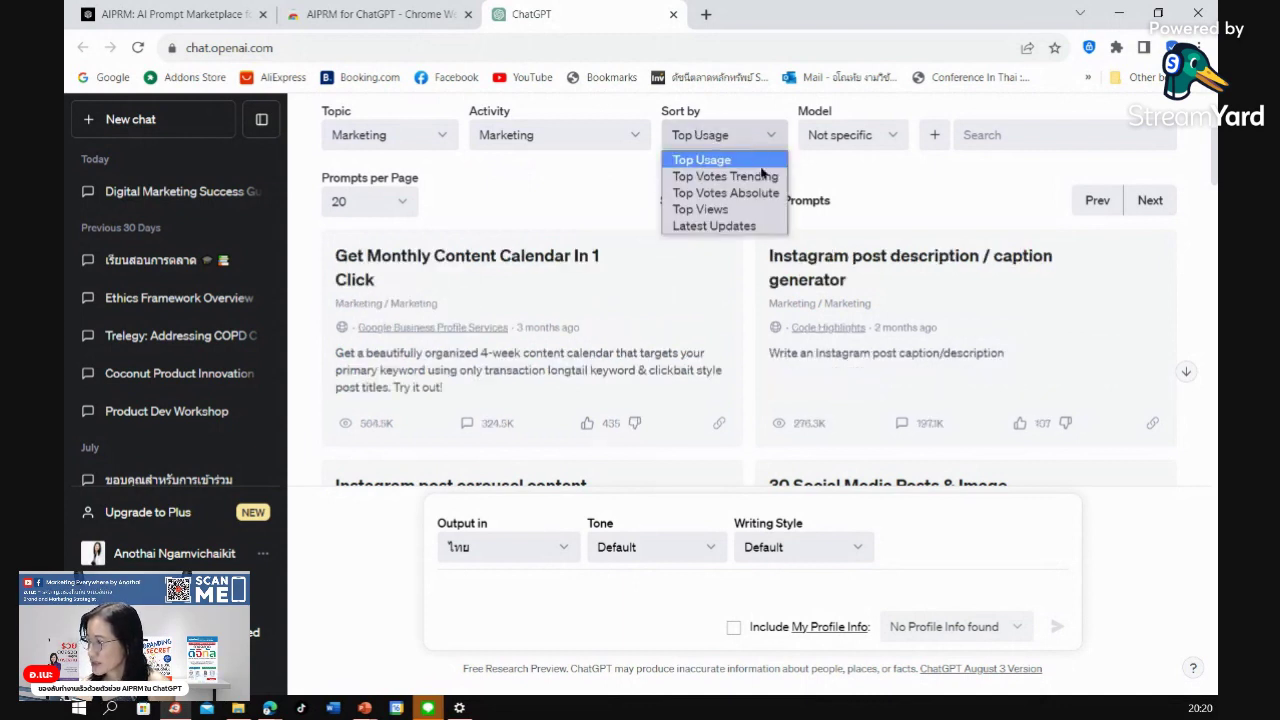
{"action": "left_click", "coordinate": [762, 176]}
{"action": "left_click", "coordinate": [740, 134]}
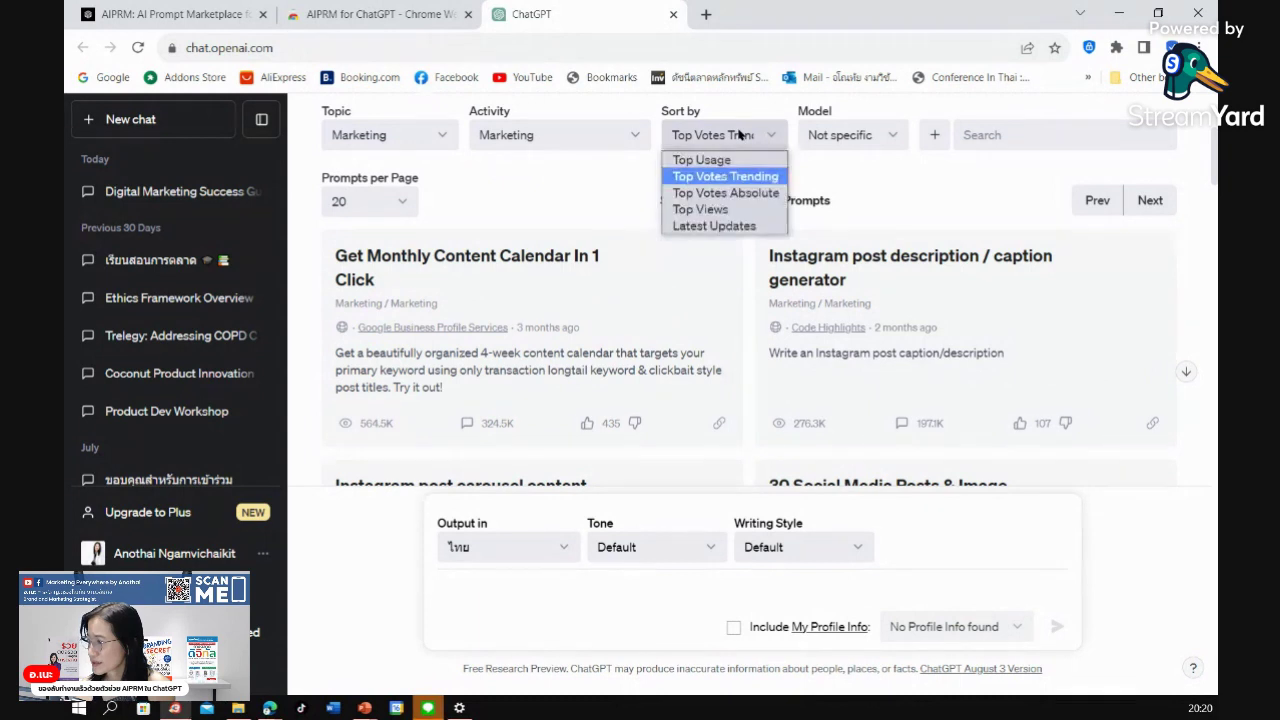
{"action": "left_click", "coordinate": [740, 134]}
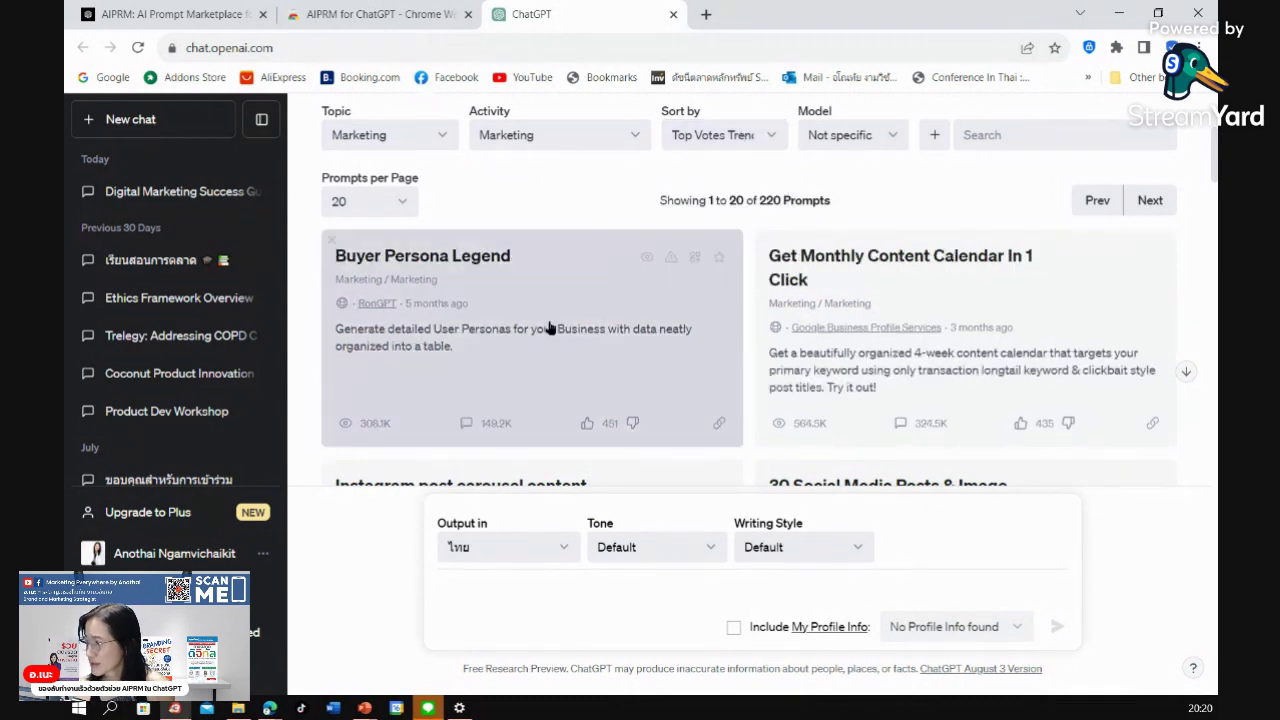
- Filter the Marketing prompts by the GPT-3.5-turbo model
{"action": "left_click", "coordinate": [850, 142]}
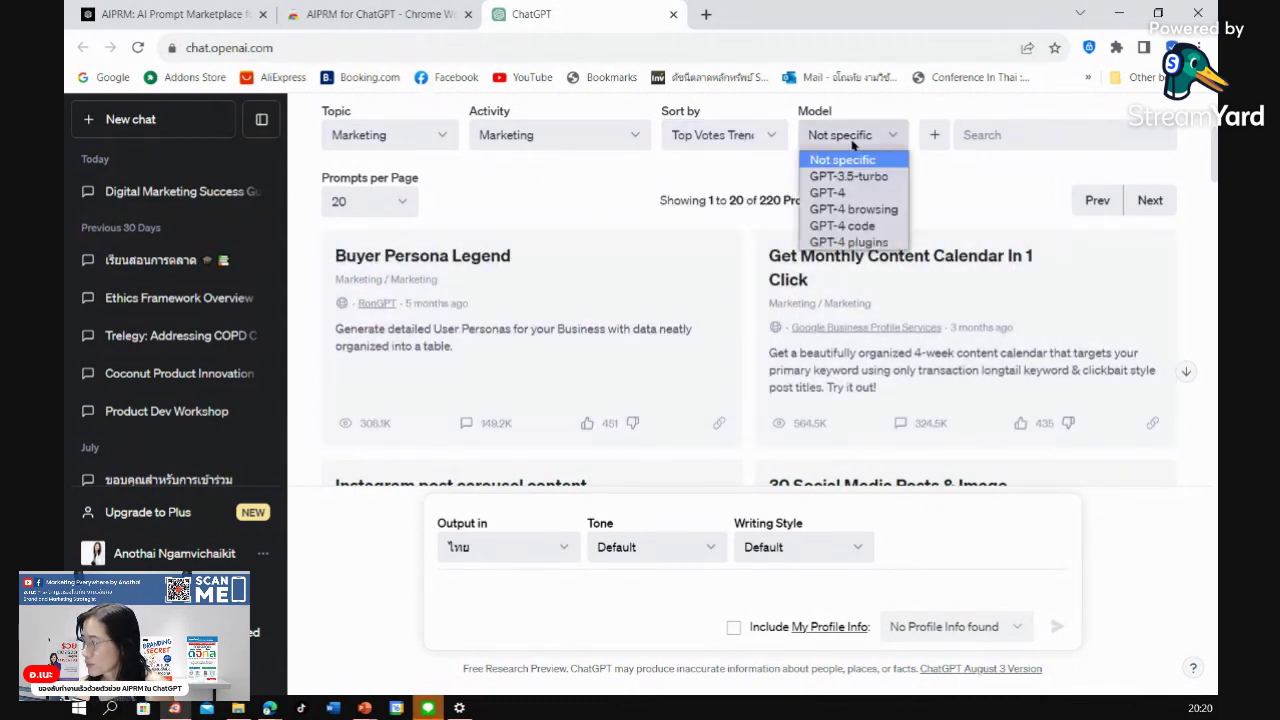
{"action": "left_click", "coordinate": [855, 176]}
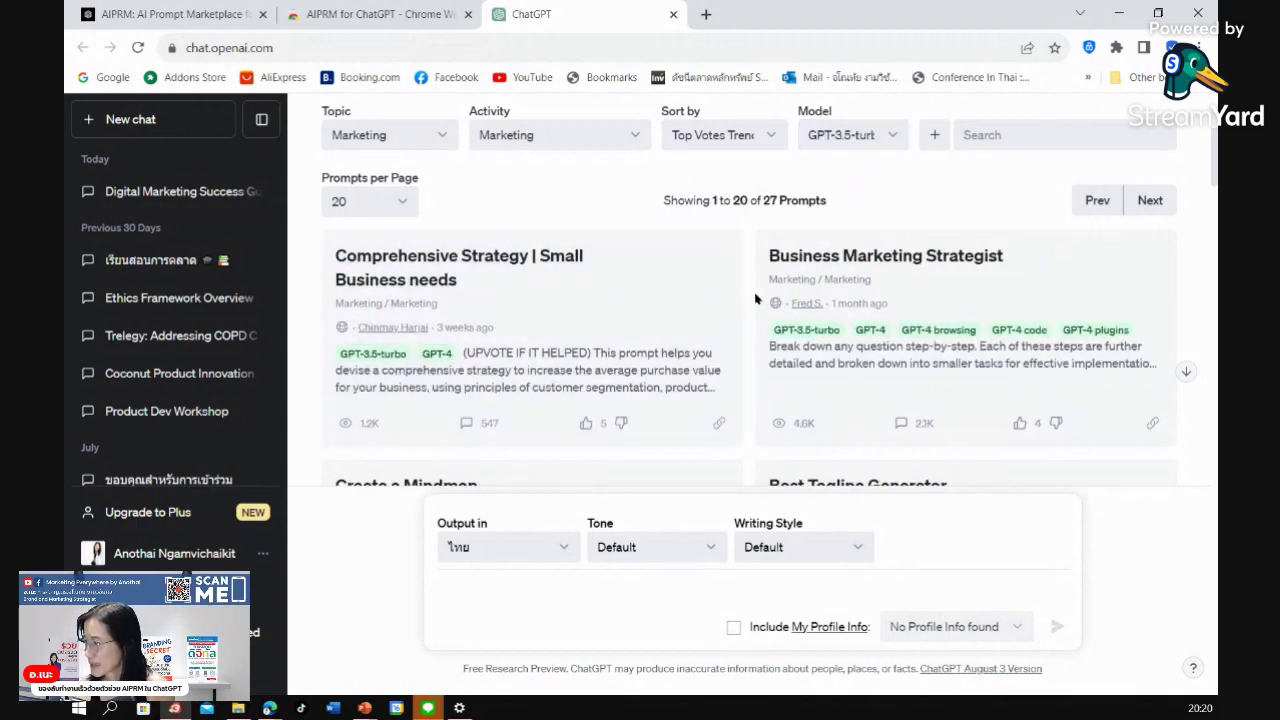
{"action": "left_click", "coordinate": [813, 140]}
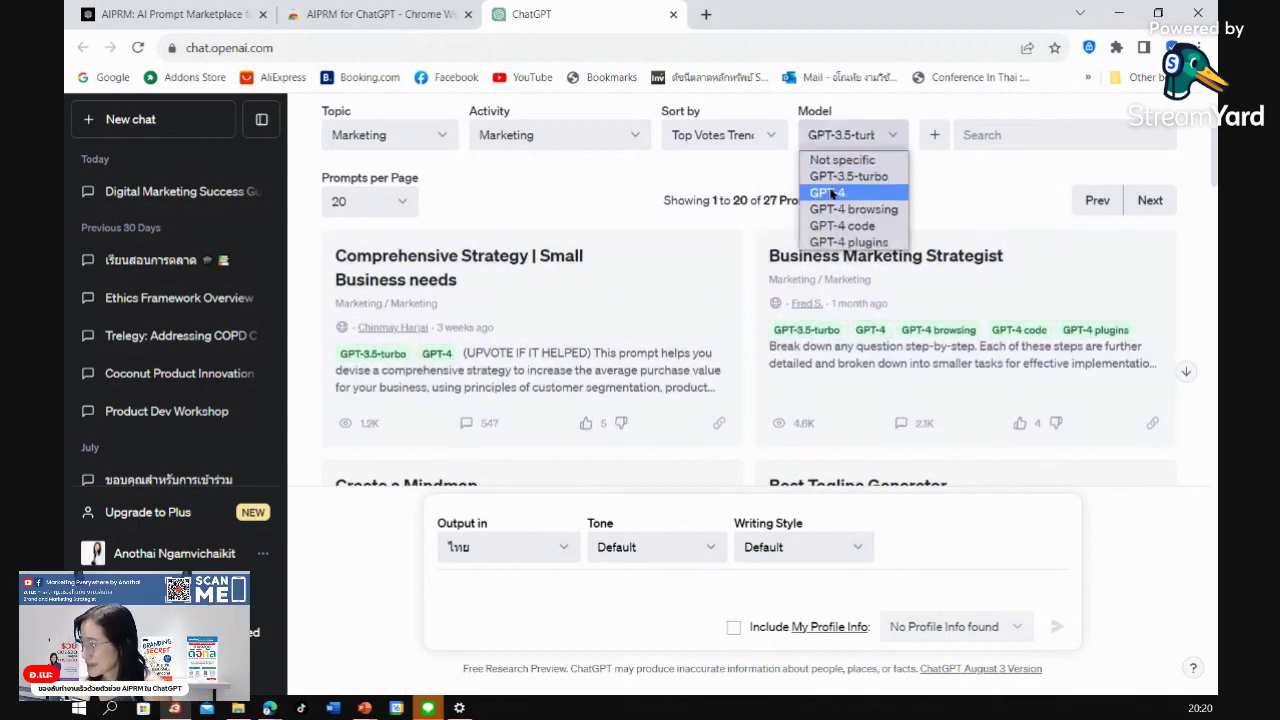
{"action": "left_click", "coordinate": [896, 177]}
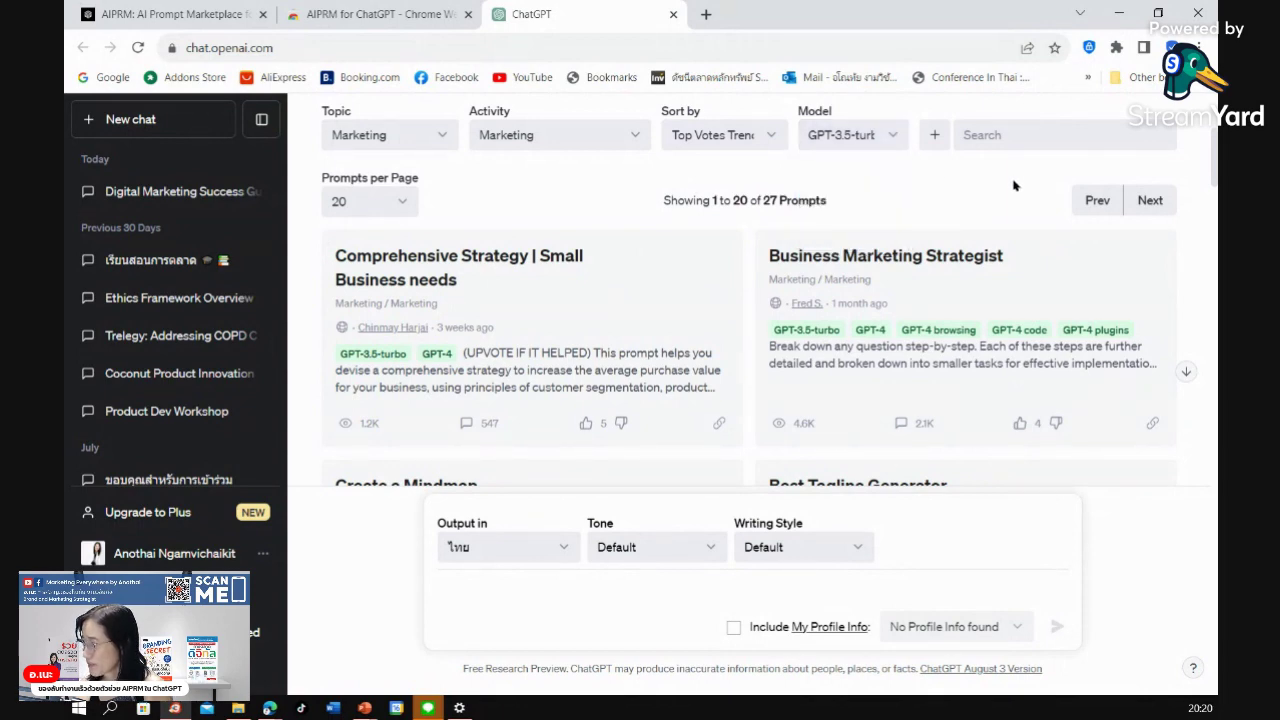
{"action": "scroll", "coordinate": [623, 275], "scroll_direction": "up", "scroll_amount": 3}
{"action": "scroll", "coordinate": [623, 276], "scroll_direction": "down", "scroll_amount": 3}
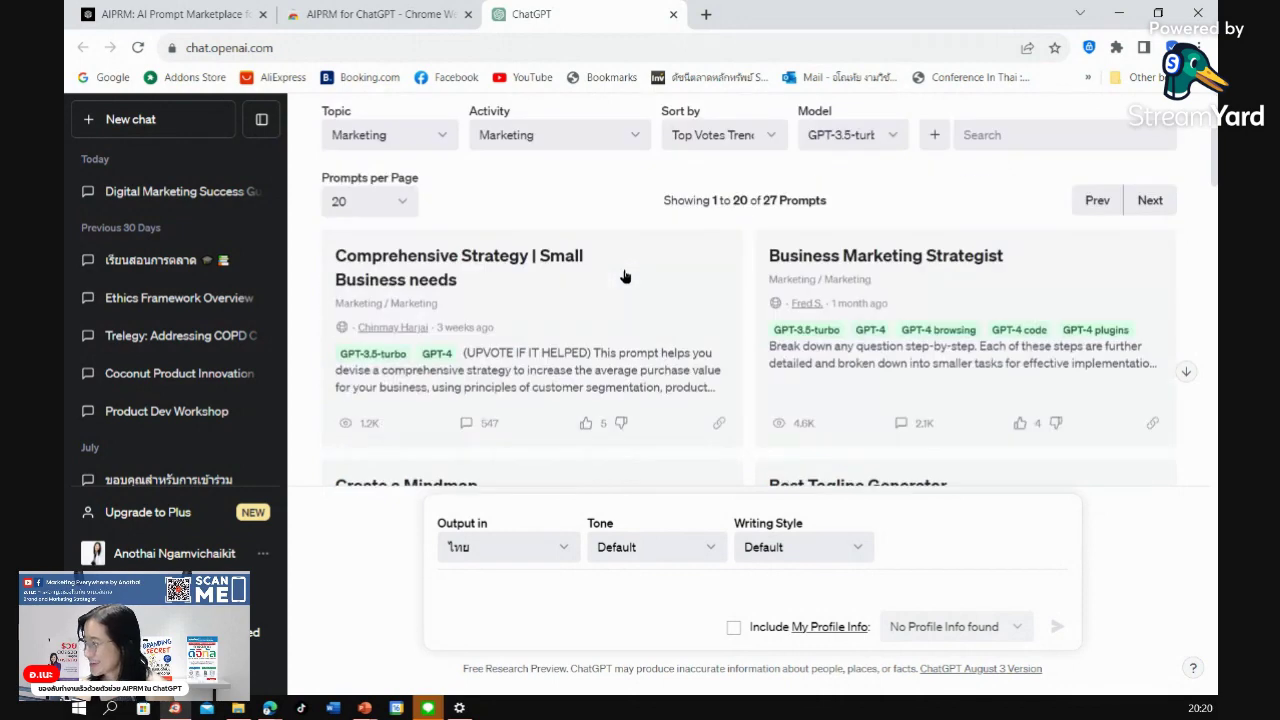
{"action": "scroll", "coordinate": [623, 276], "scroll_direction": "up", "scroll_amount": 3}
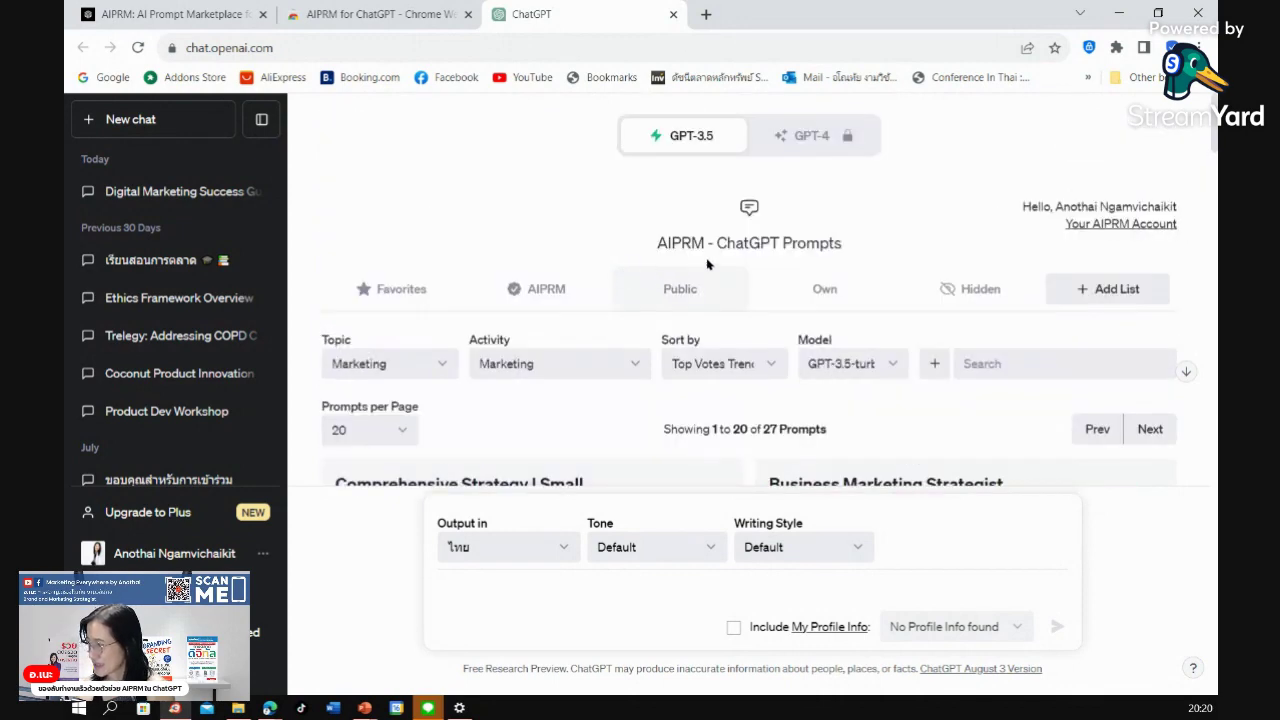
- Sort the public Marketing prompts for GPT-3.5-turbo by Top Usage
{"action": "scroll", "coordinate": [568, 358], "scroll_direction": "down", "scroll_amount": 3}
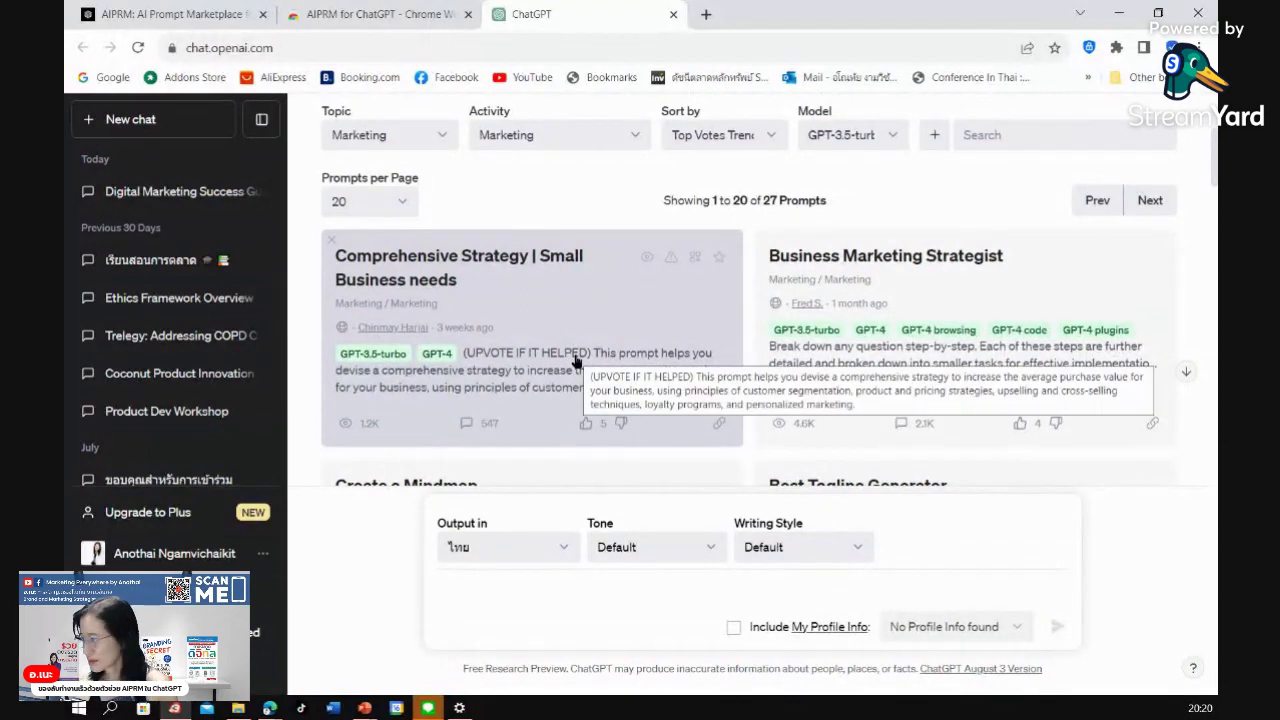
{"action": "scroll", "coordinate": [617, 394], "scroll_direction": "down", "scroll_amount": 3}
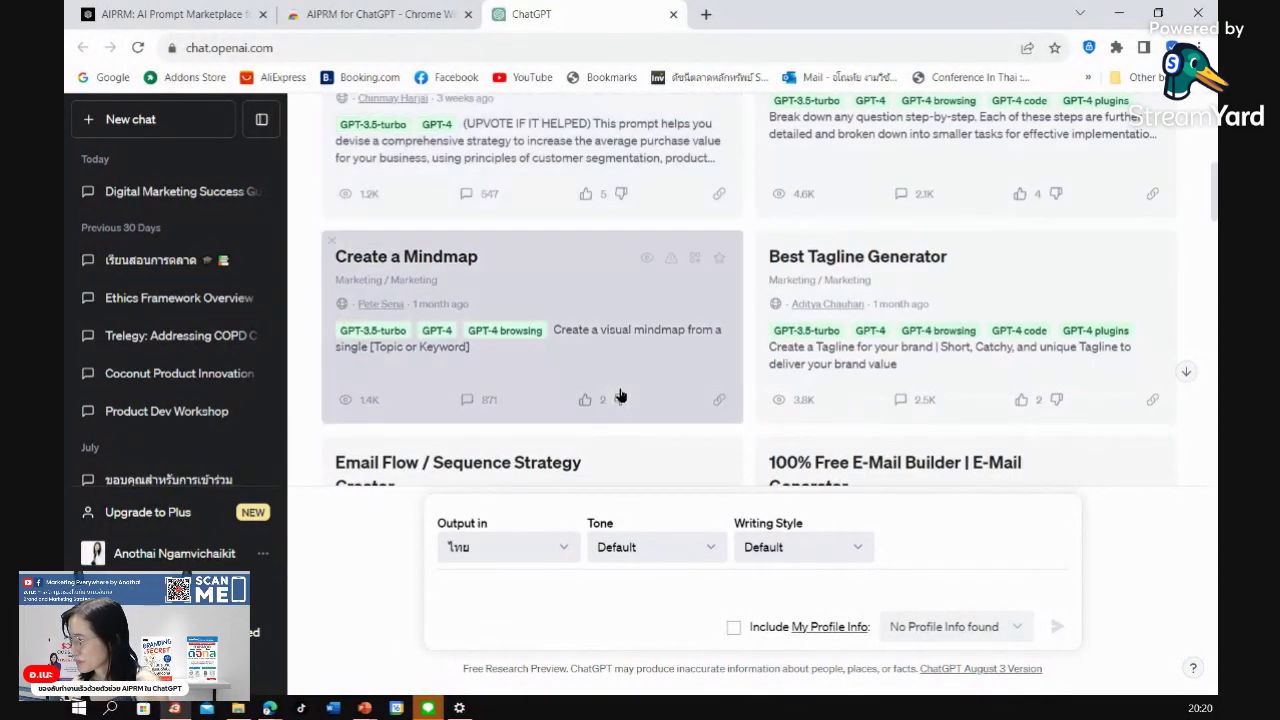
{"action": "scroll", "coordinate": [619, 396], "scroll_direction": "down", "scroll_amount": 3}
{"action": "scroll", "coordinate": [619, 396], "scroll_direction": "up", "scroll_amount": 3}
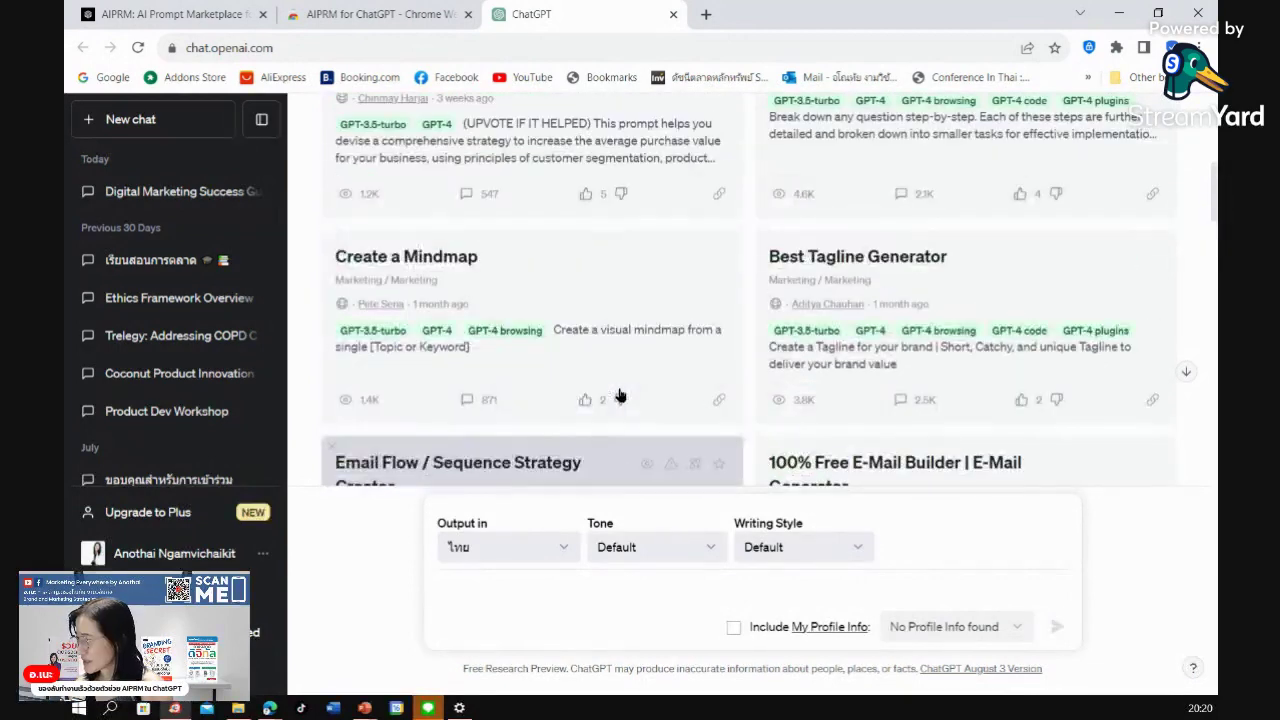
{"action": "scroll", "coordinate": [619, 396], "scroll_direction": "up", "scroll_amount": 6}
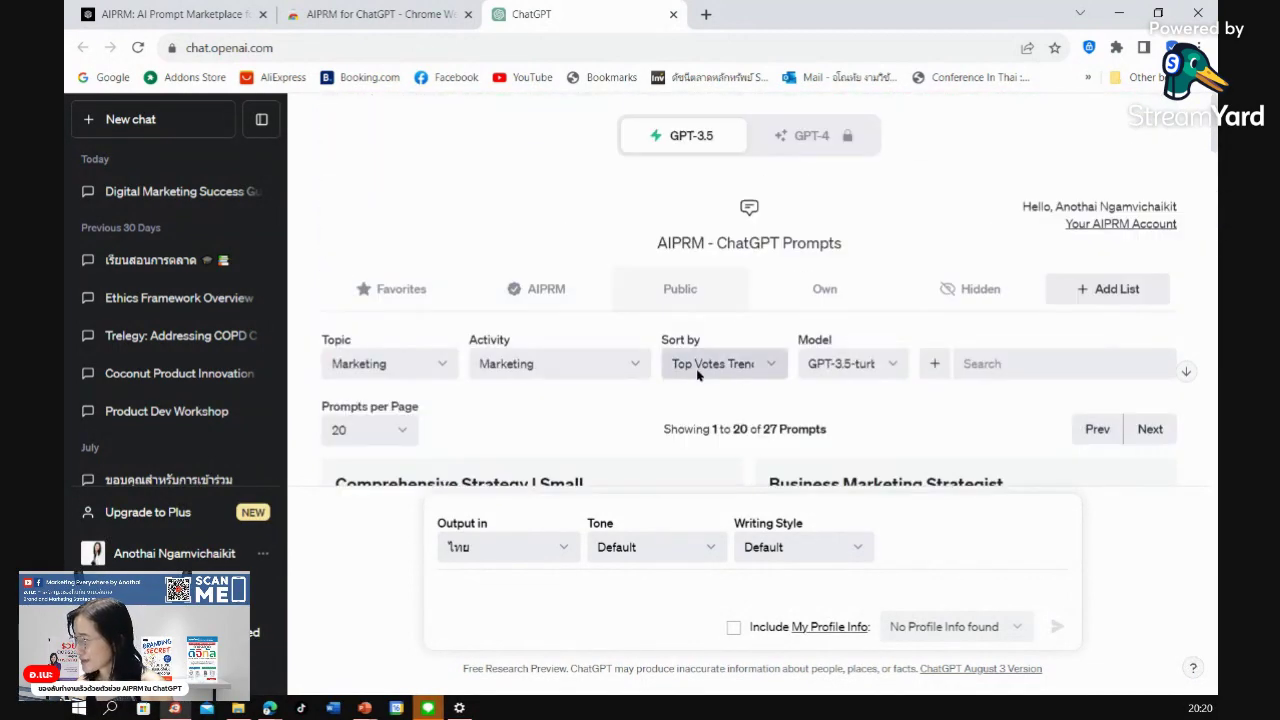
{"action": "left_click", "coordinate": [697, 374]}
{"action": "left_click", "coordinate": [700, 389]}
{"action": "scroll", "coordinate": [618, 427], "scroll_direction": "down", "scroll_amount": 3}
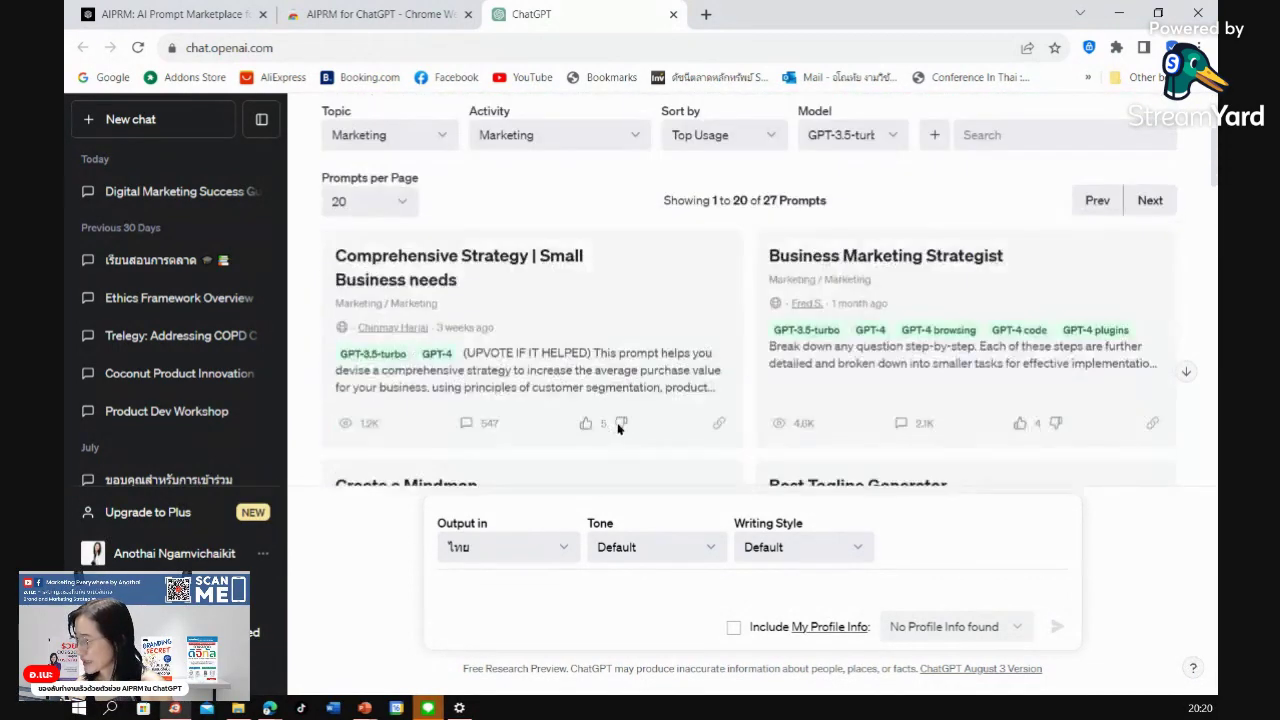
{"action": "scroll", "coordinate": [619, 425], "scroll_direction": "up", "scroll_amount": 3}
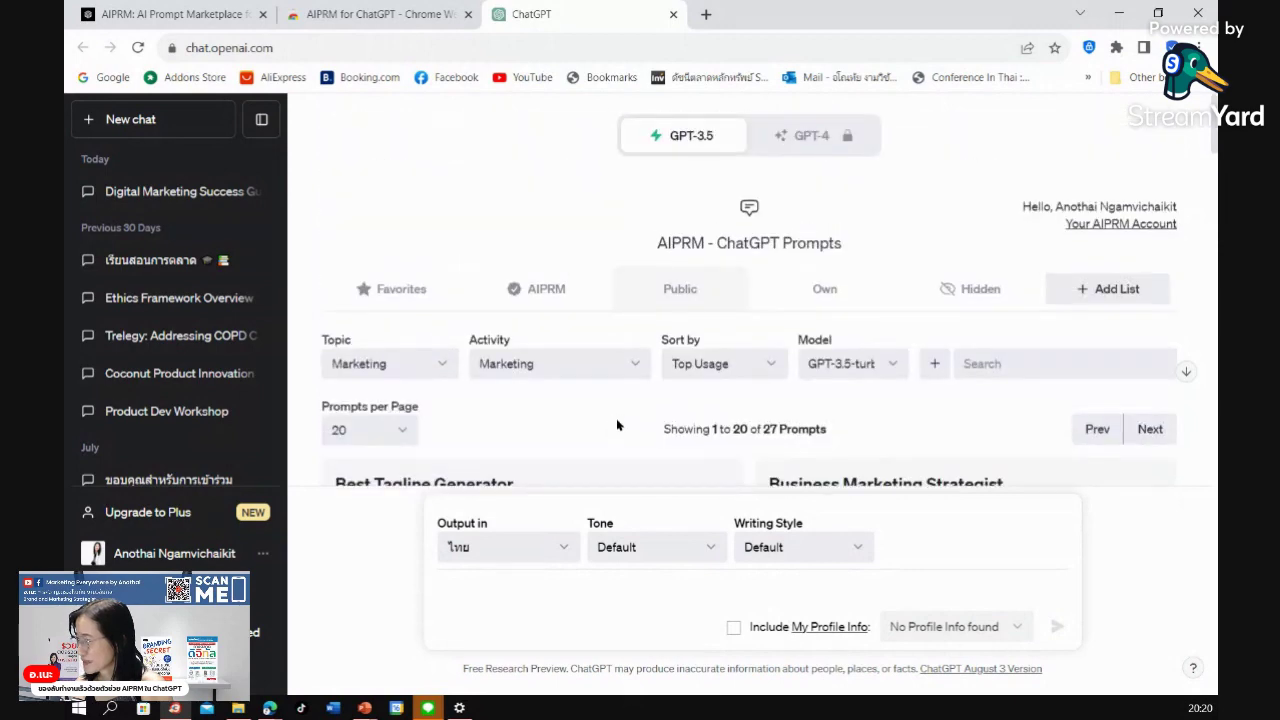
{"action": "left_click", "coordinate": [688, 388]}
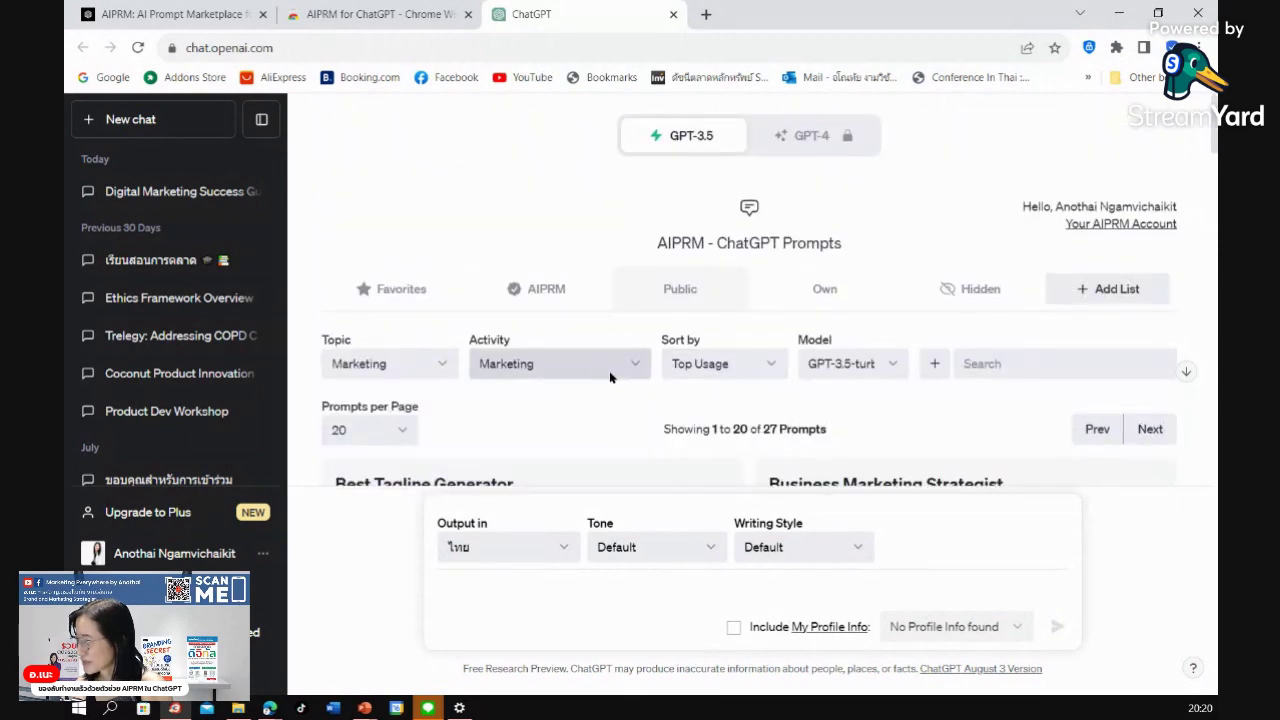
- Widen the activity filter of the Marketing prompts to All
{"action": "left_click", "coordinate": [600, 363]}
{"action": "left_click", "coordinate": [602, 385]}
{"action": "scroll", "coordinate": [595, 418], "scroll_direction": "down", "scroll_amount": 2}
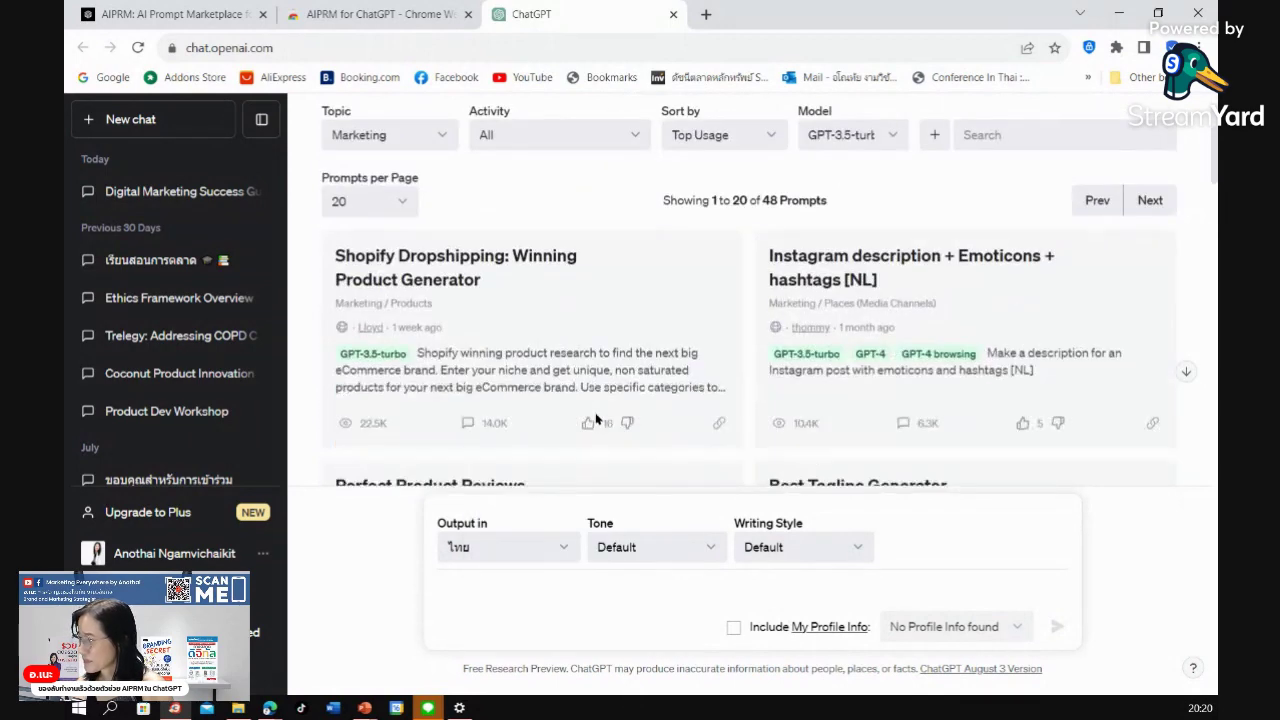
- Load the Best Buyer Persona Generator prompt from the Marketing / Research entries and keep ไทย as the output language
{"action": "scroll", "coordinate": [595, 418], "scroll_direction": "down", "scroll_amount": 3}
{"action": "scroll", "coordinate": [595, 418], "scroll_direction": "down", "scroll_amount": 6}
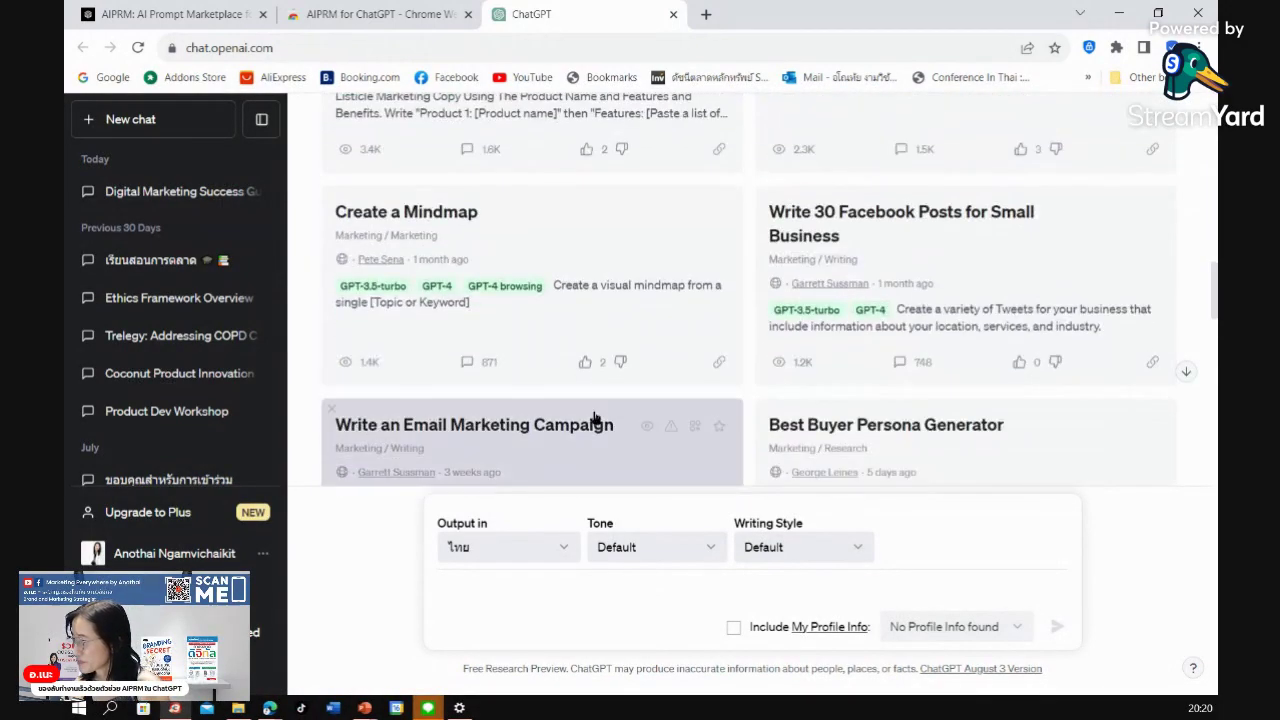
{"action": "scroll", "coordinate": [595, 418], "scroll_direction": "down", "scroll_amount": 2}
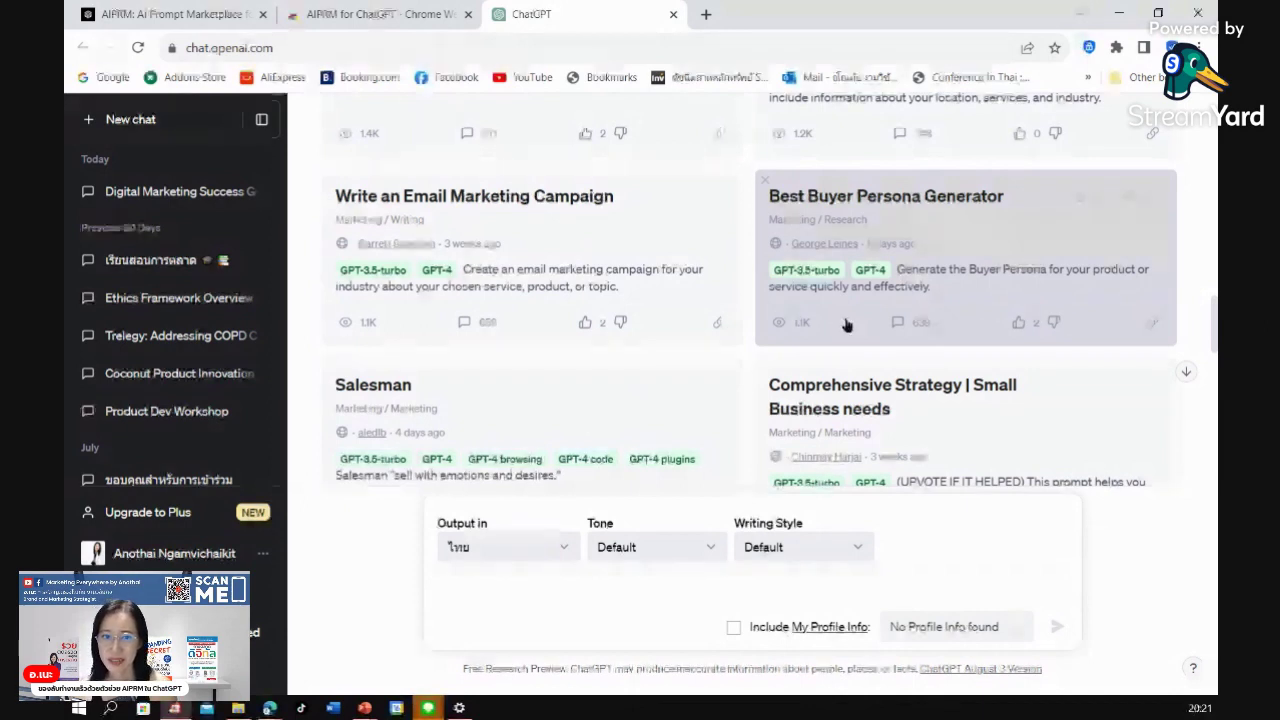
{"action": "left_click", "coordinate": [956, 285]}
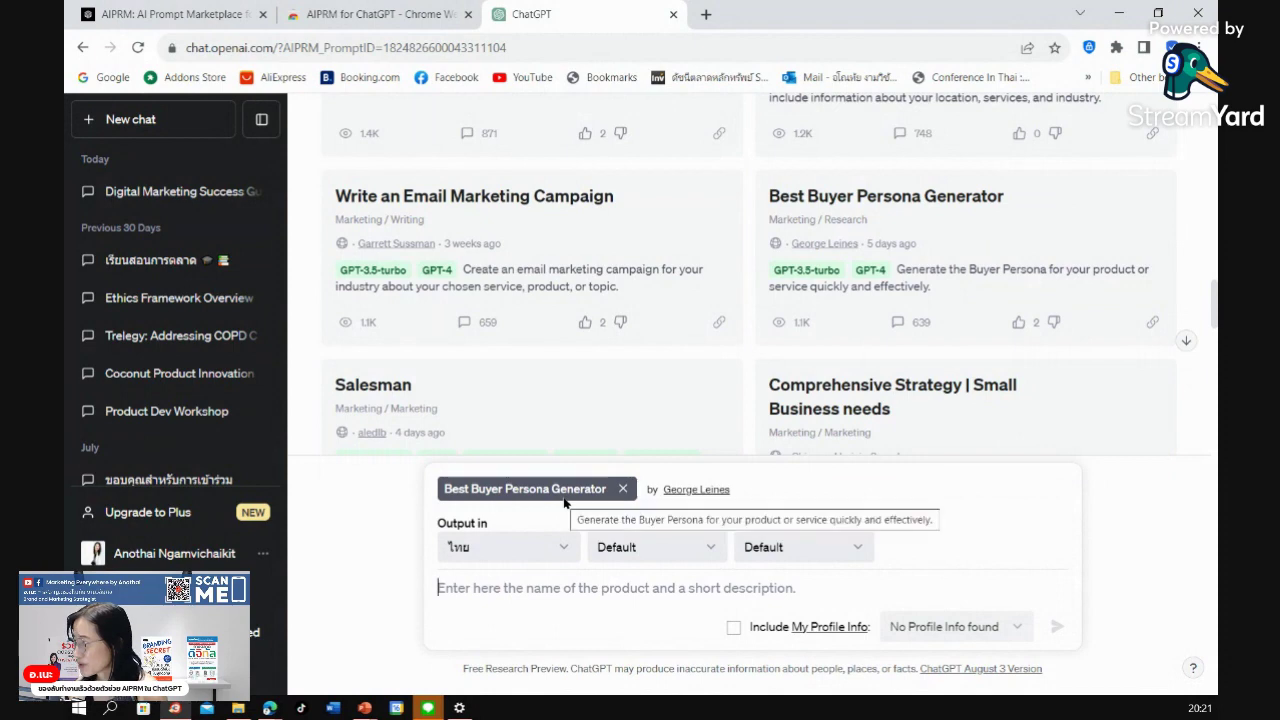
{"action": "left_click", "coordinate": [537, 549]}
{"action": "left_click", "coordinate": [536, 549]}
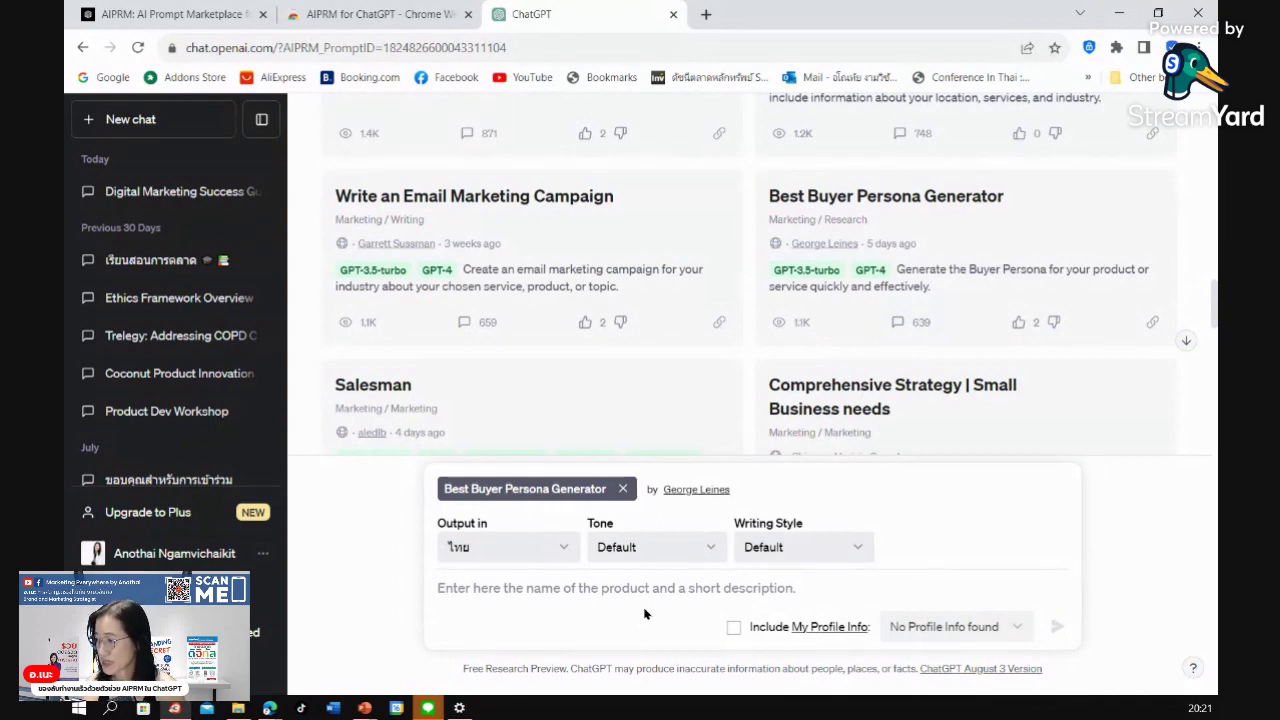
{"action": "type", "text": "Rese"}
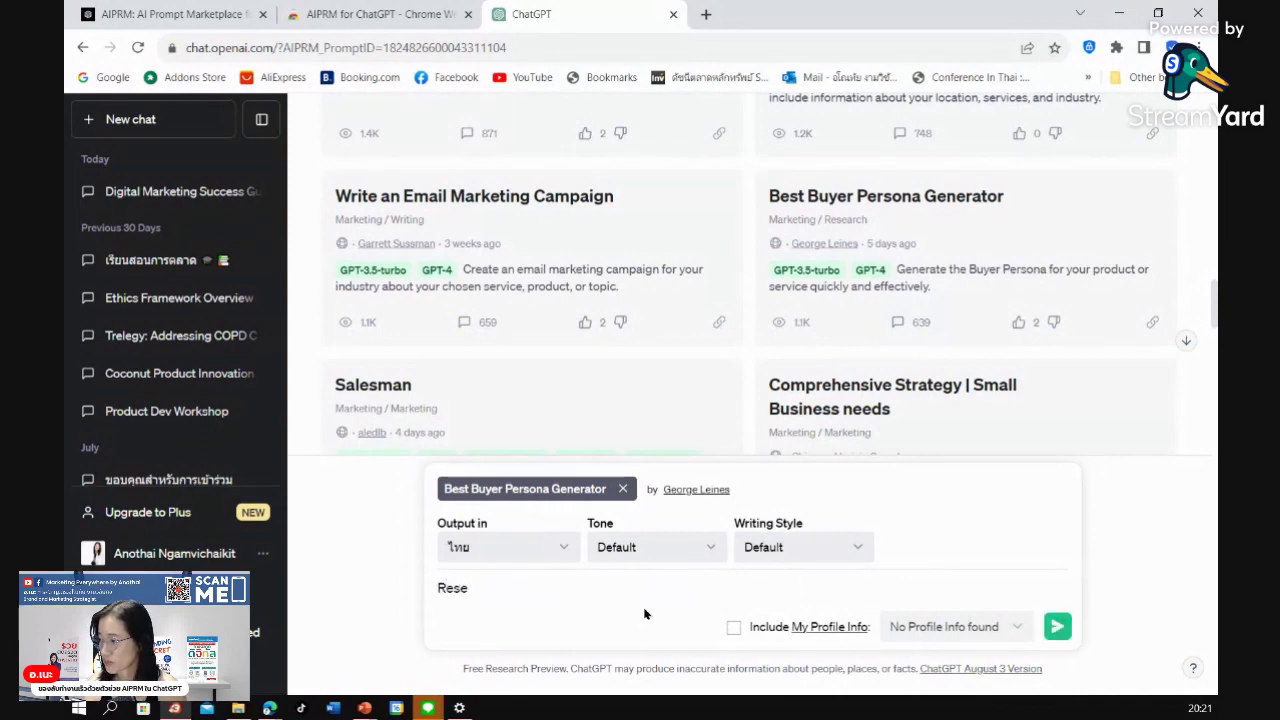
{"action": "key", "text": "BackSpace"}
{"action": "key", "text": "BackSpace"}
{"action": "key", "text": "BackSpace"}
{"action": "key", "text": "BackSpace"}
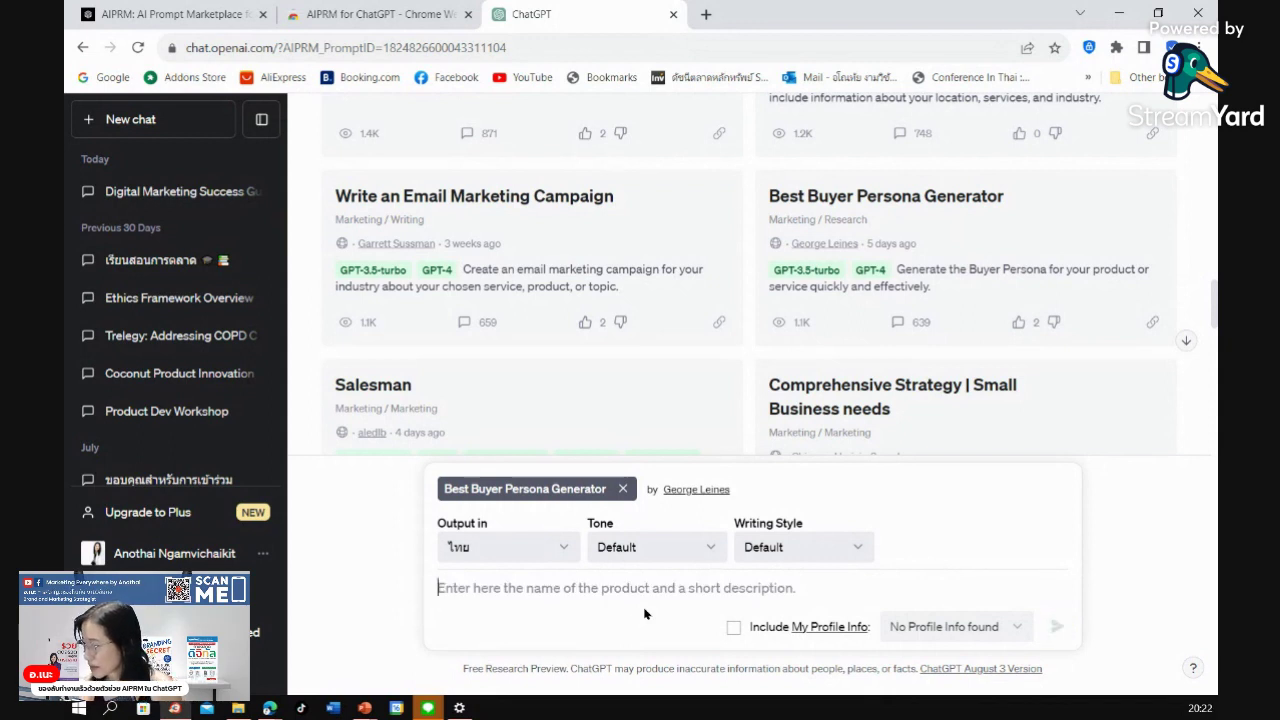
- Enter "Research textbook for marketing lecturers" as the product description for the buyer persona prompt
{"action": "type", "text": "Res"}
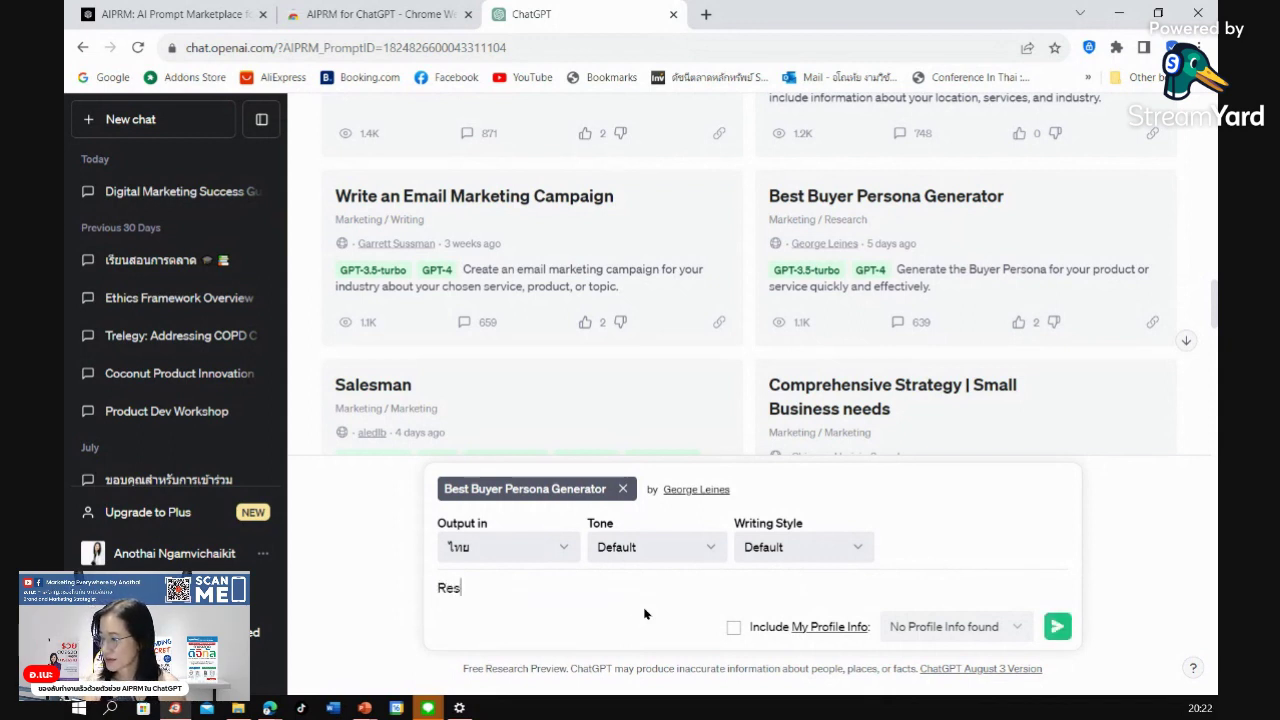
{"action": "type", "text": "earch boo"}
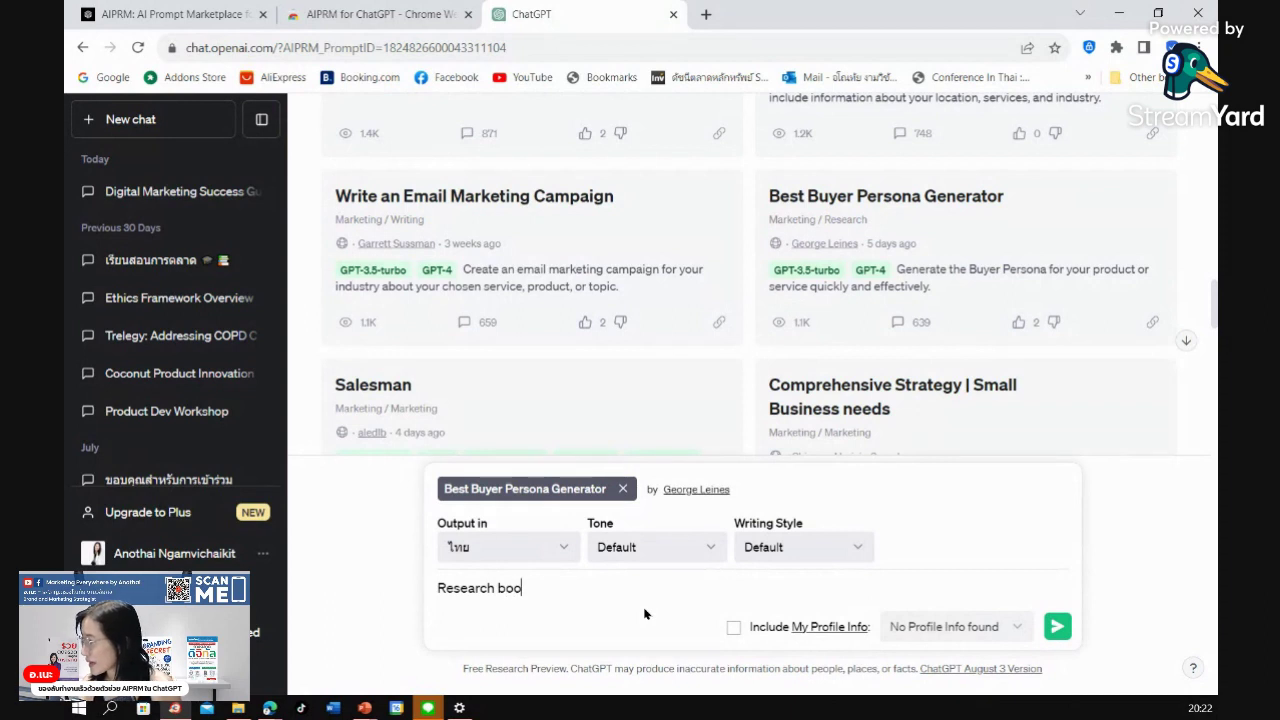
{"action": "key", "text": "BackSpace"}
{"action": "key", "text": "BackSpace"}
{"action": "key", "text": "BackSpace"}
{"action": "type", "text": "tex"}
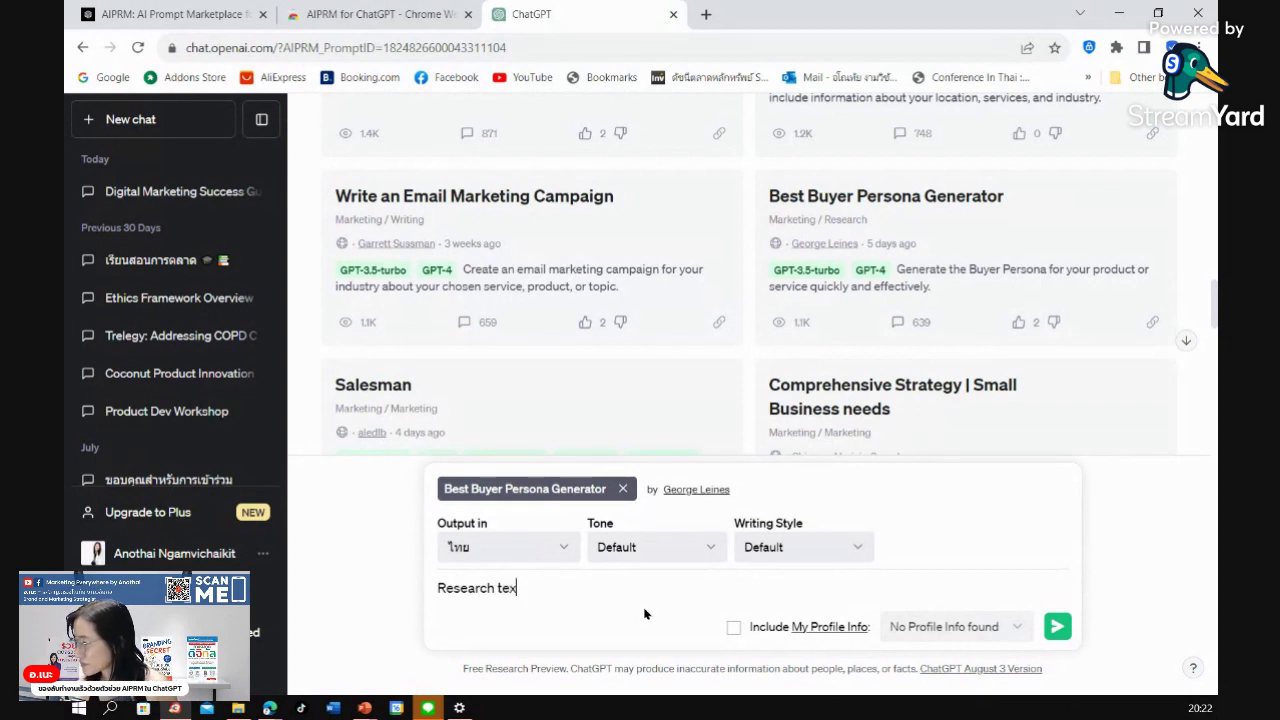
{"action": "type", "text": "tboo"}
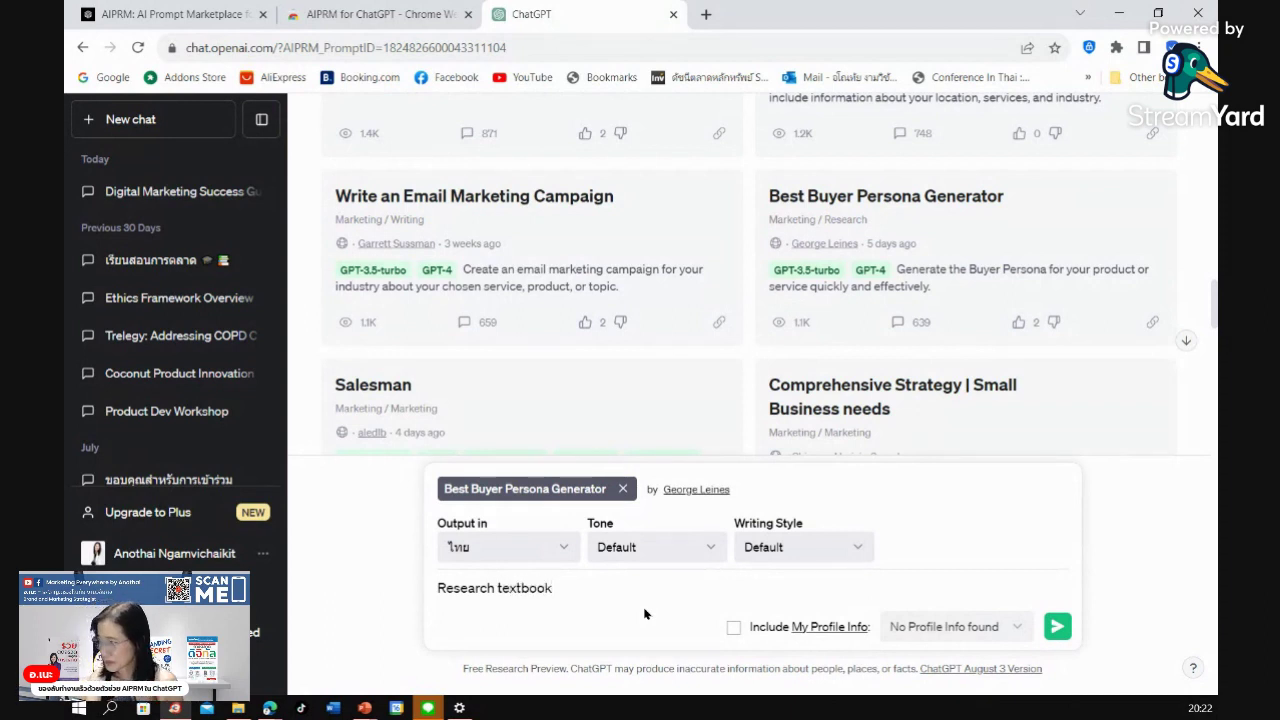
{"action": "type", "text": "k"}
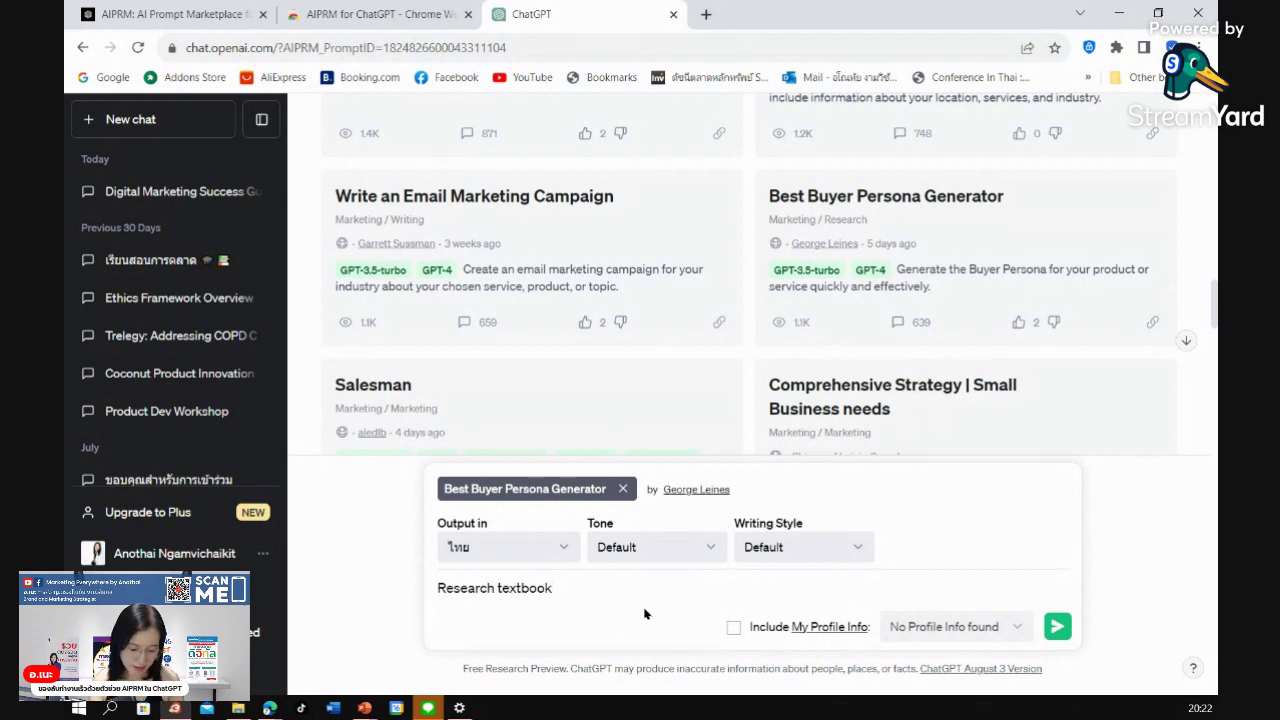
{"action": "type", "text": " for"}
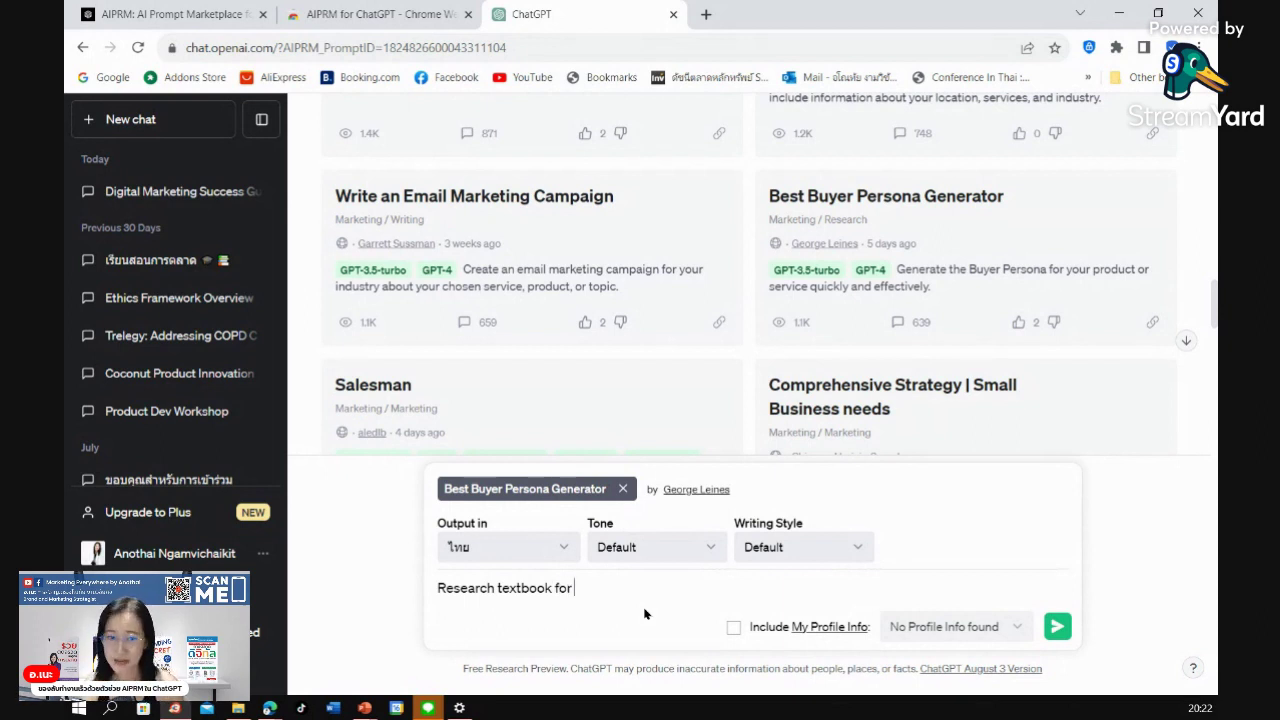
{"action": "type", "text": " marketing le"}
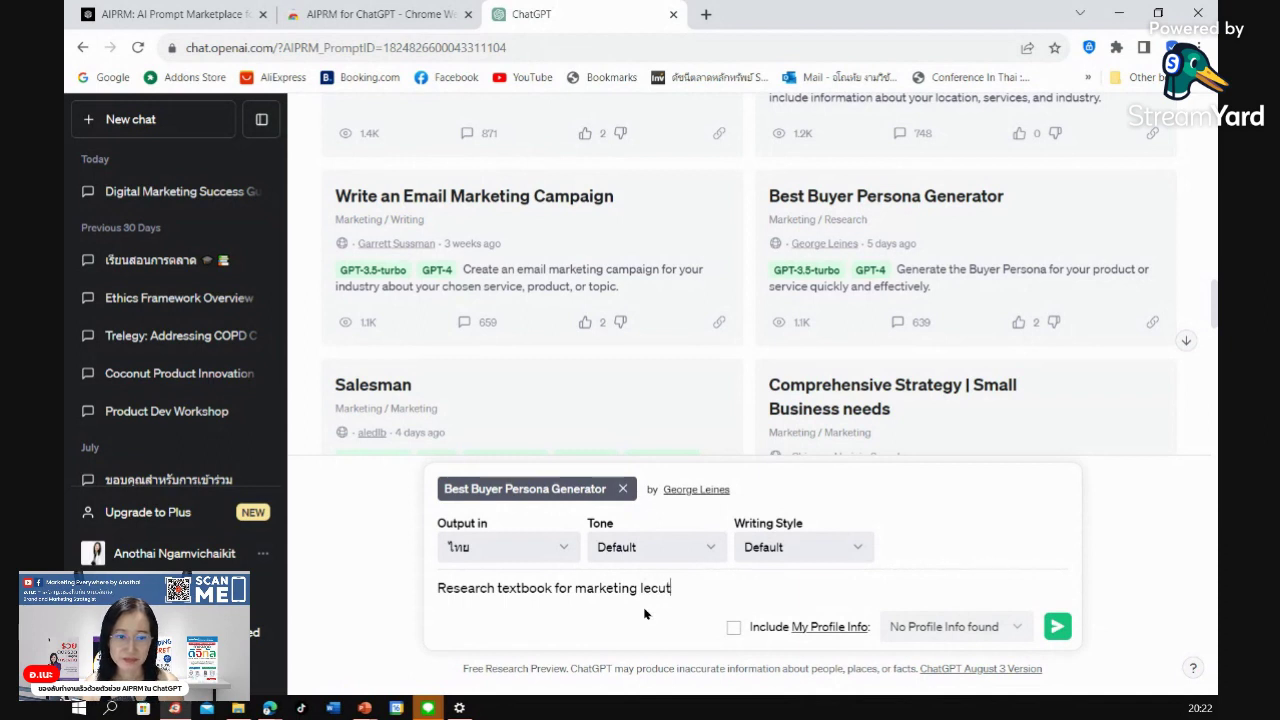
{"action": "type", "text": "cturers"}
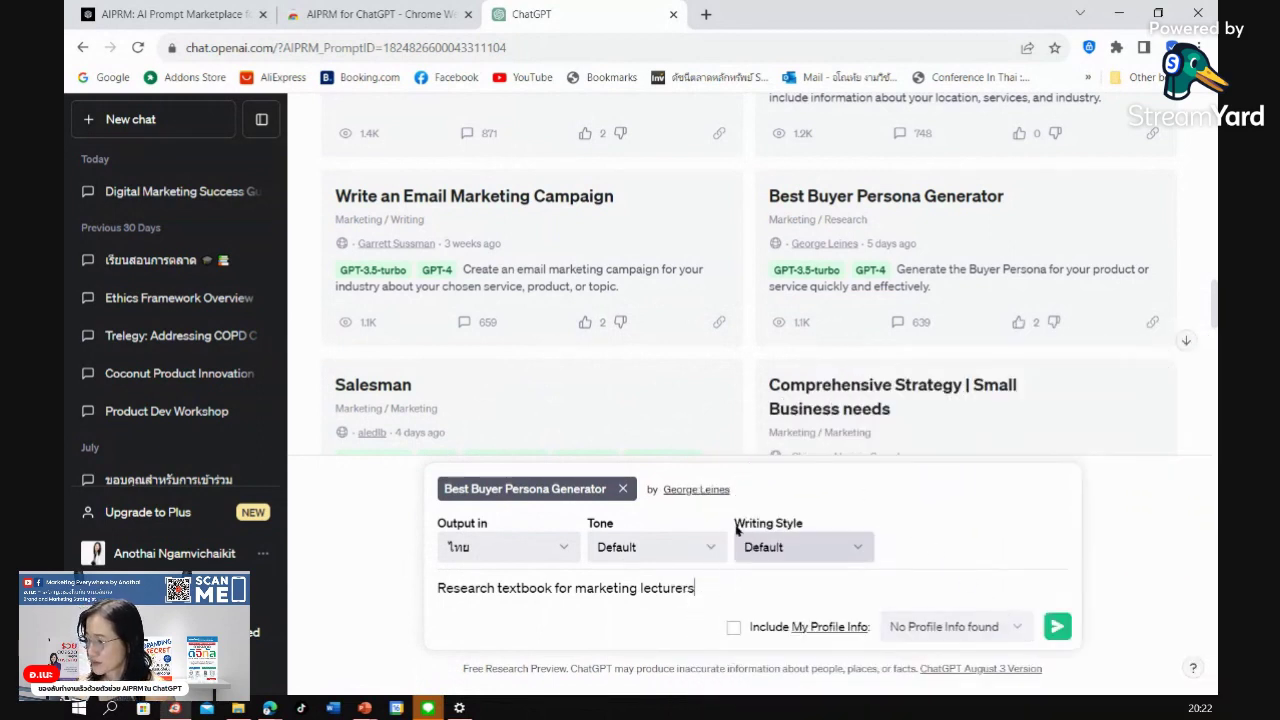
- Set the tone to Emotional, keep the Default writing style, and submit the buyer persona prompt
{"action": "left_click", "coordinate": [710, 546]}
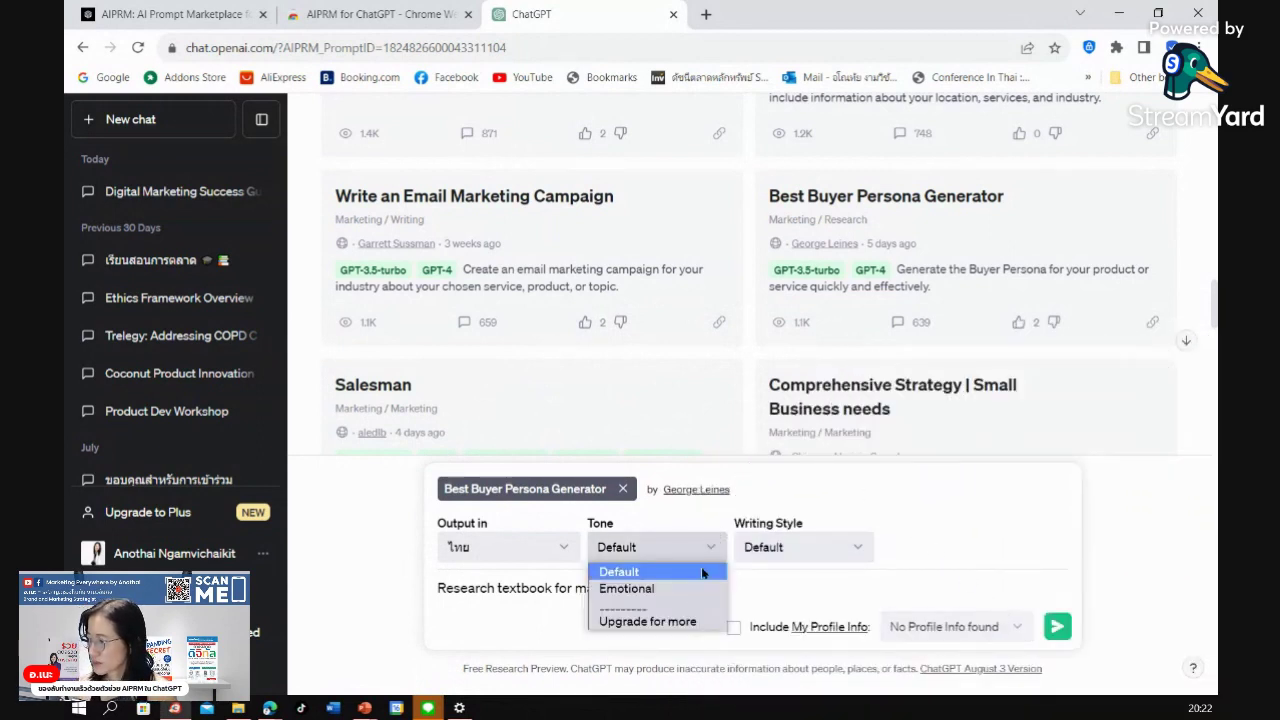
{"action": "left_click", "coordinate": [700, 588]}
{"action": "left_click", "coordinate": [780, 558]}
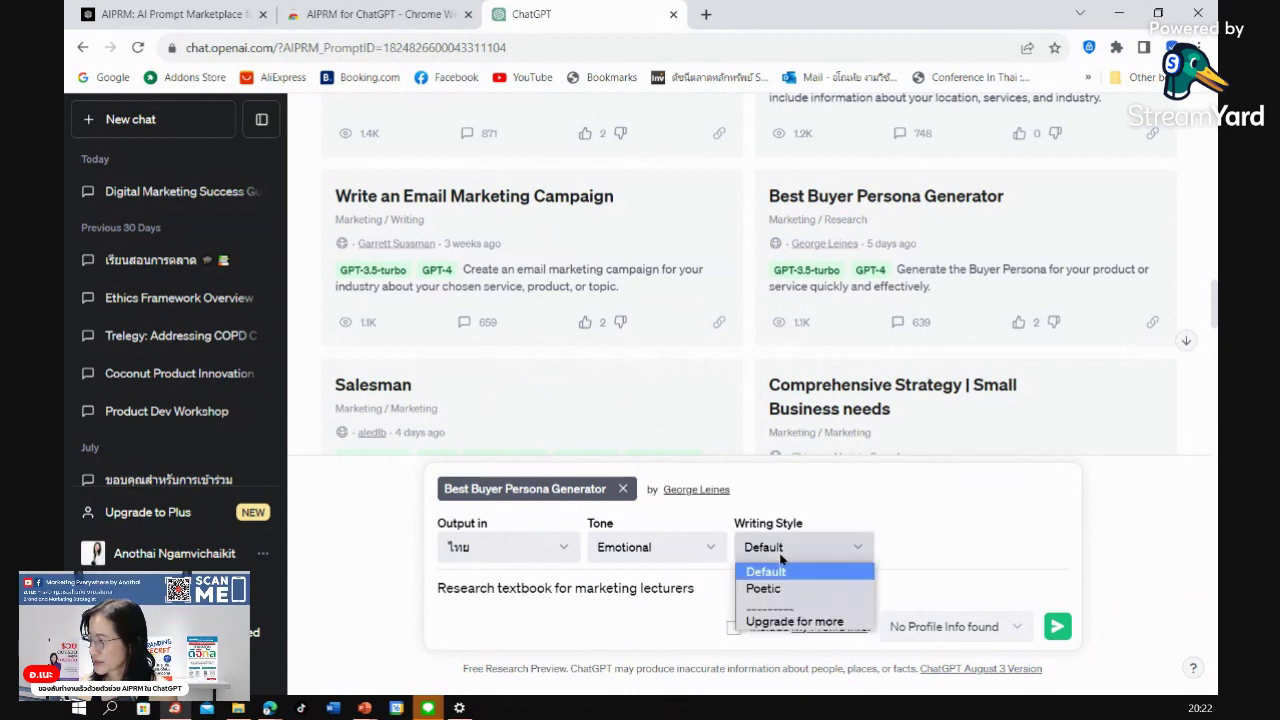
{"action": "left_click", "coordinate": [780, 571]}
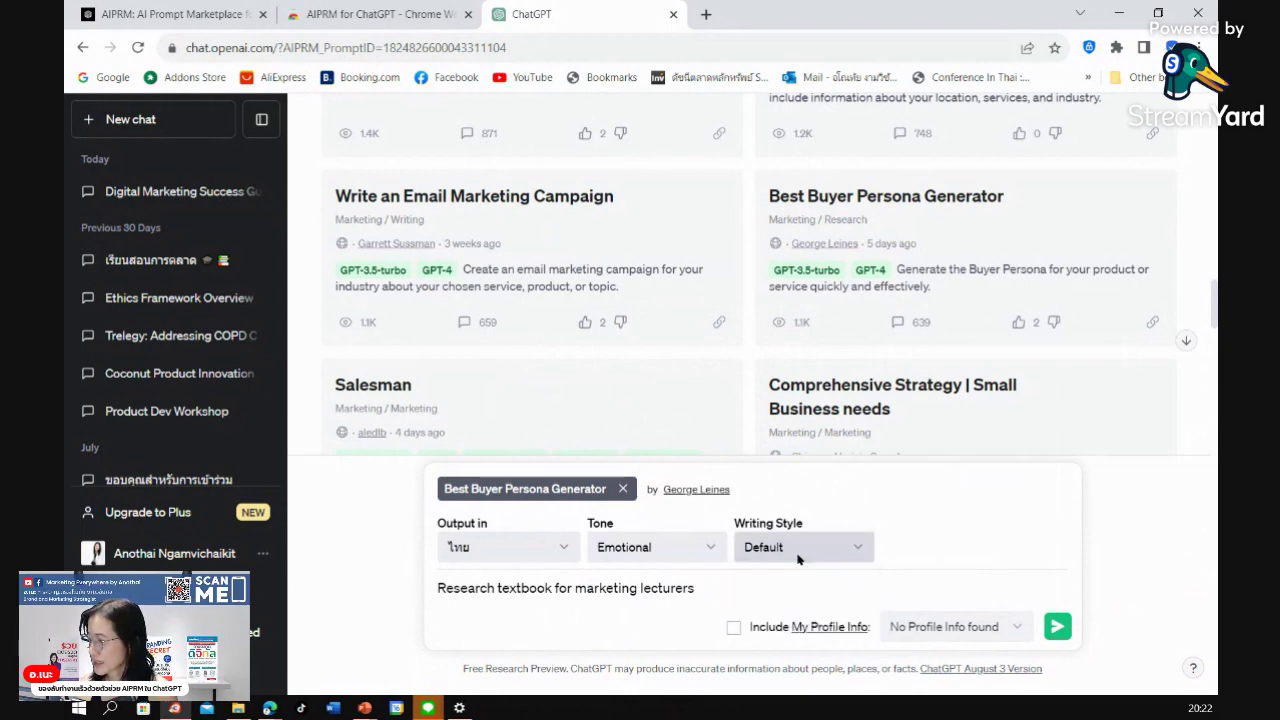
{"action": "left_click", "coordinate": [1057, 626]}
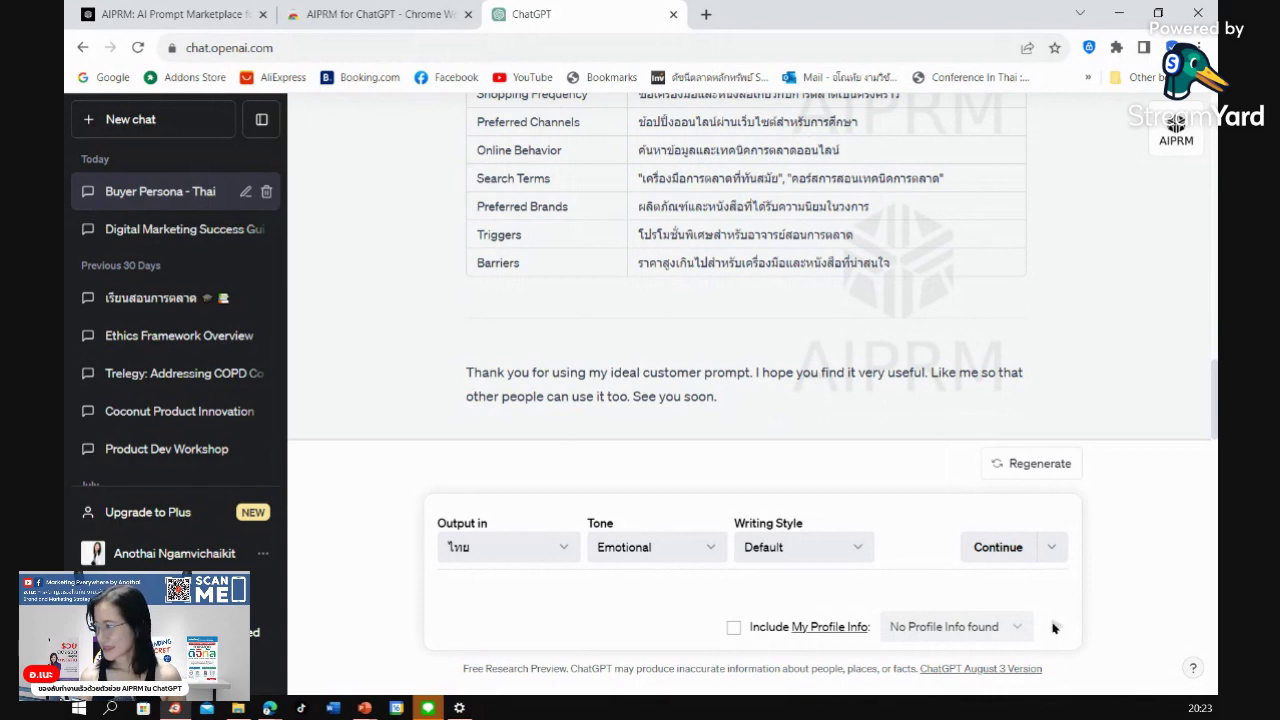
- Review the generated buyer persona tables from the Demographics section through to the closing lines
{"action": "scroll", "coordinate": [791, 396], "scroll_direction": "up", "scroll_amount": 10}
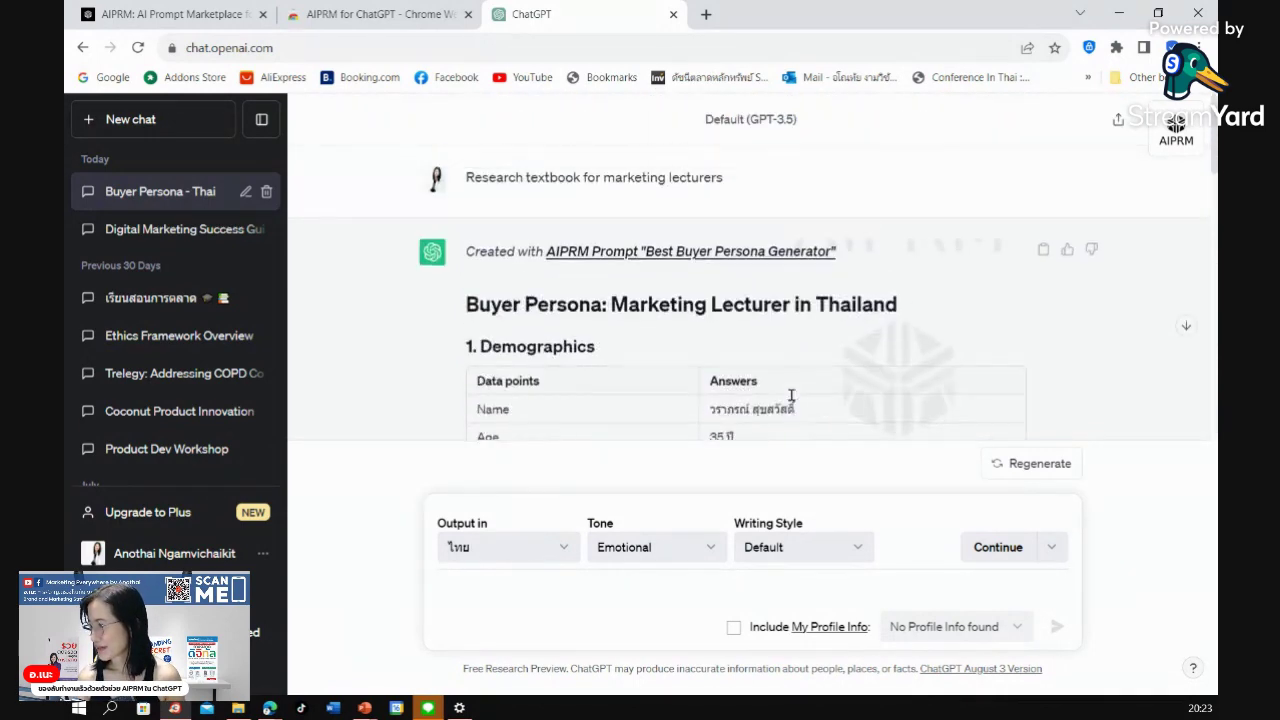
{"action": "scroll", "coordinate": [791, 396], "scroll_direction": "down", "scroll_amount": 10}
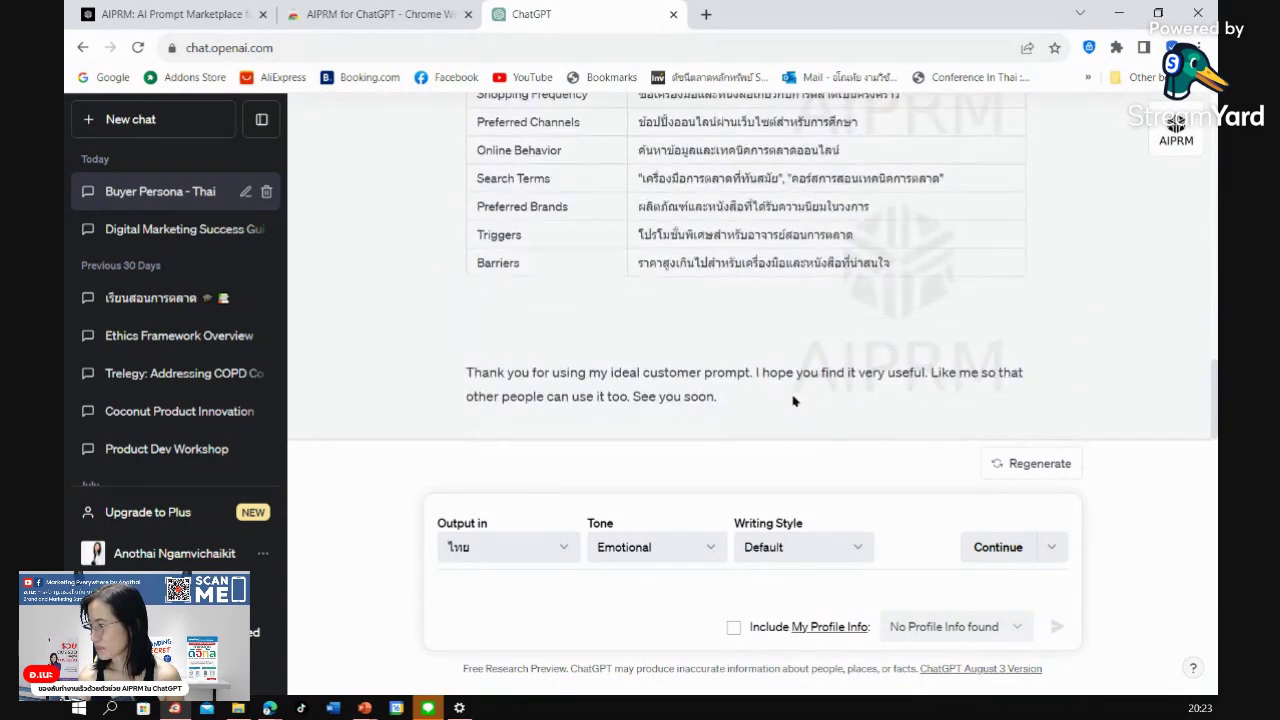
{"action": "scroll", "coordinate": [793, 401], "scroll_direction": "up", "scroll_amount": 10}
{"action": "scroll", "coordinate": [793, 401], "scroll_direction": "down", "scroll_amount": 10}
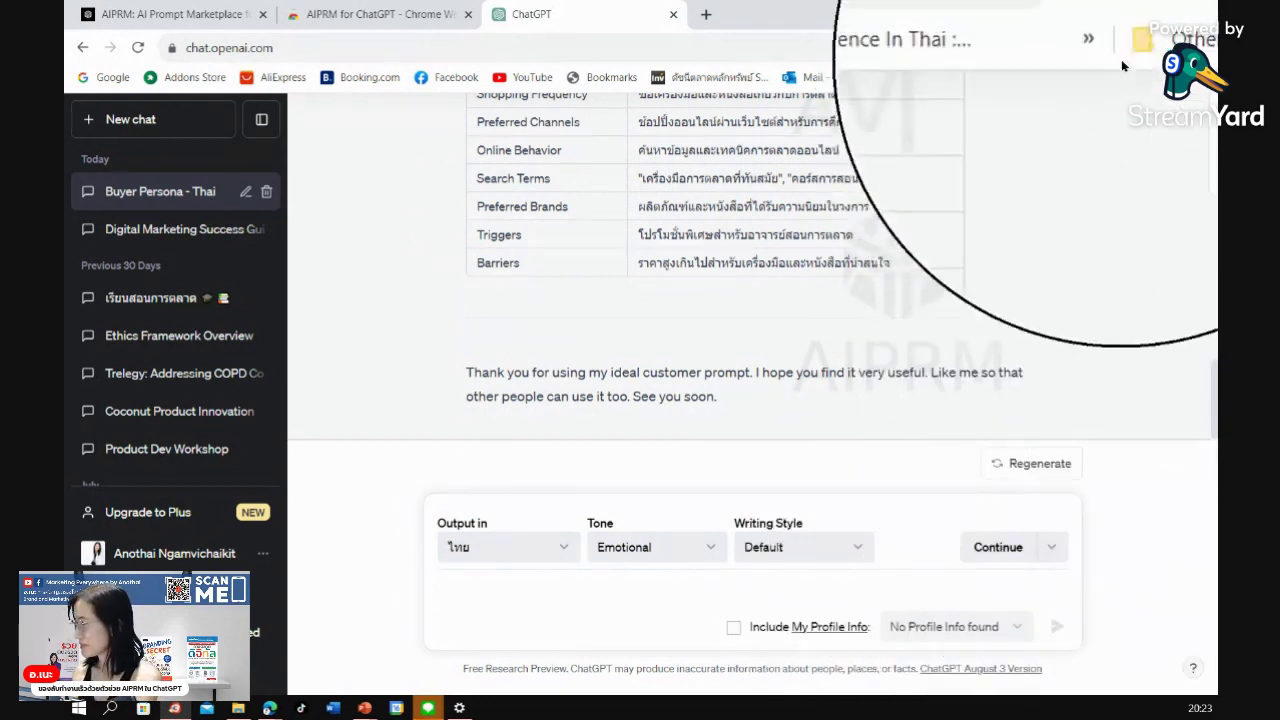
- Open the AIPRM prompt library over the chat and examine the Marketing prompts on the first page
{"action": "left_click", "coordinate": [1186, 146]}
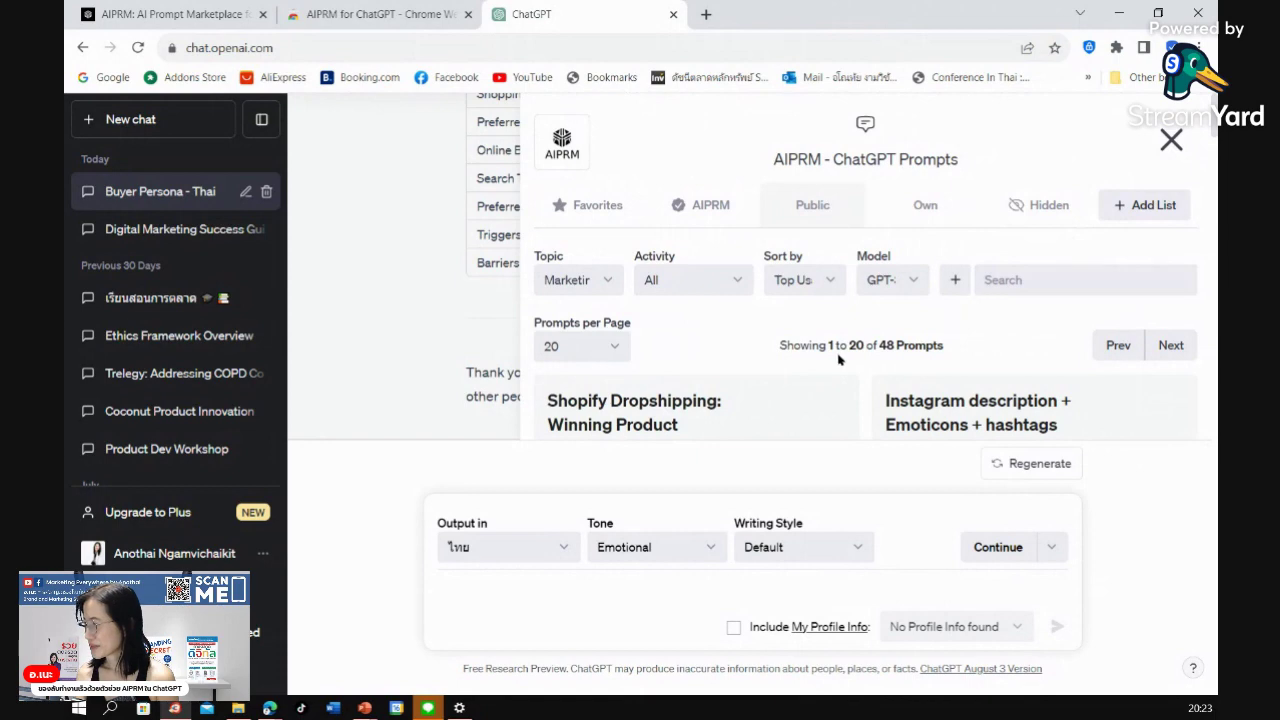
{"action": "scroll", "coordinate": [838, 358], "scroll_direction": "down", "scroll_amount": 4}
{"action": "scroll", "coordinate": [838, 360], "scroll_direction": "down", "scroll_amount": 2}
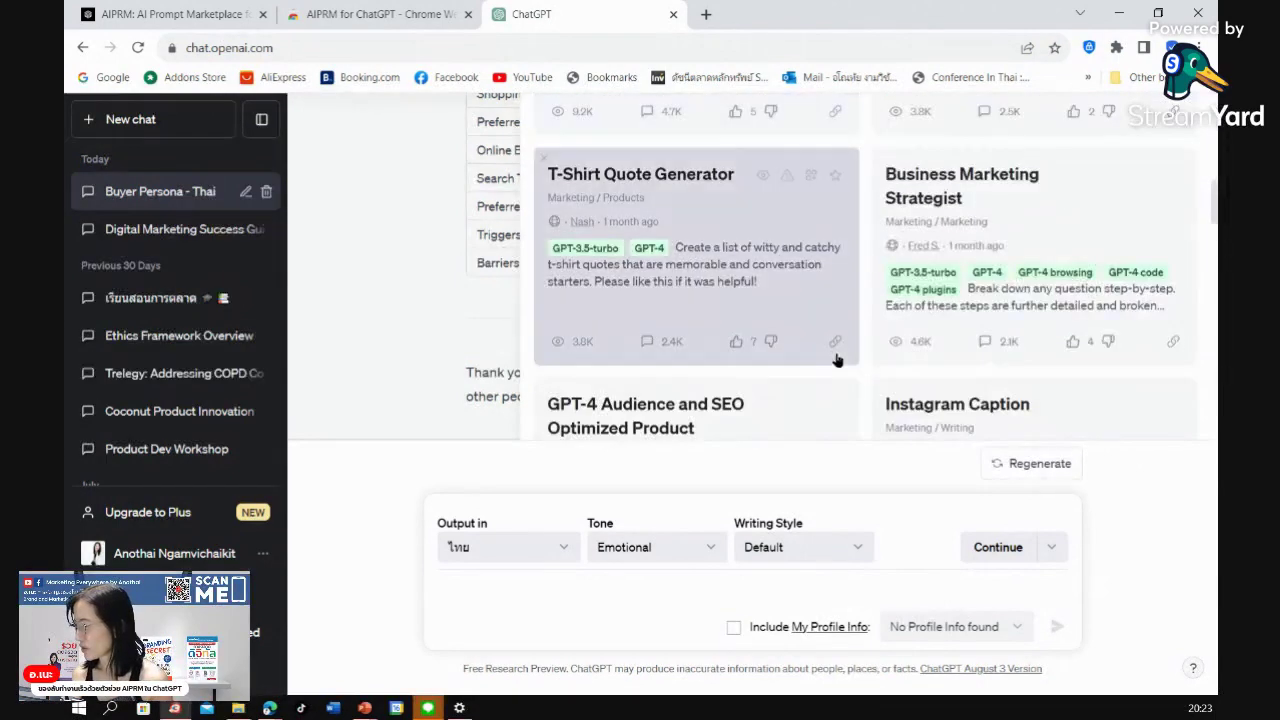
{"action": "scroll", "coordinate": [838, 360], "scroll_direction": "down", "scroll_amount": 2}
{"action": "scroll", "coordinate": [838, 358], "scroll_direction": "down", "scroll_amount": 2}
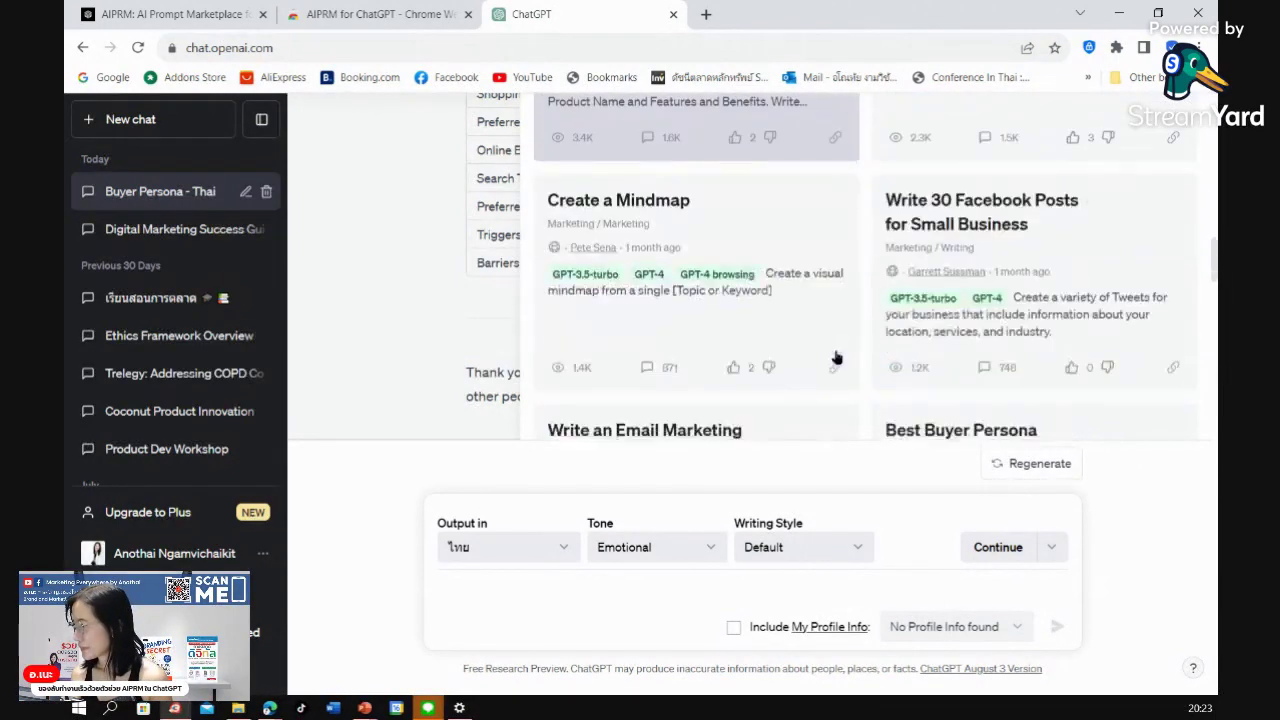
{"action": "scroll", "coordinate": [838, 358], "scroll_direction": "down", "scroll_amount": 2}
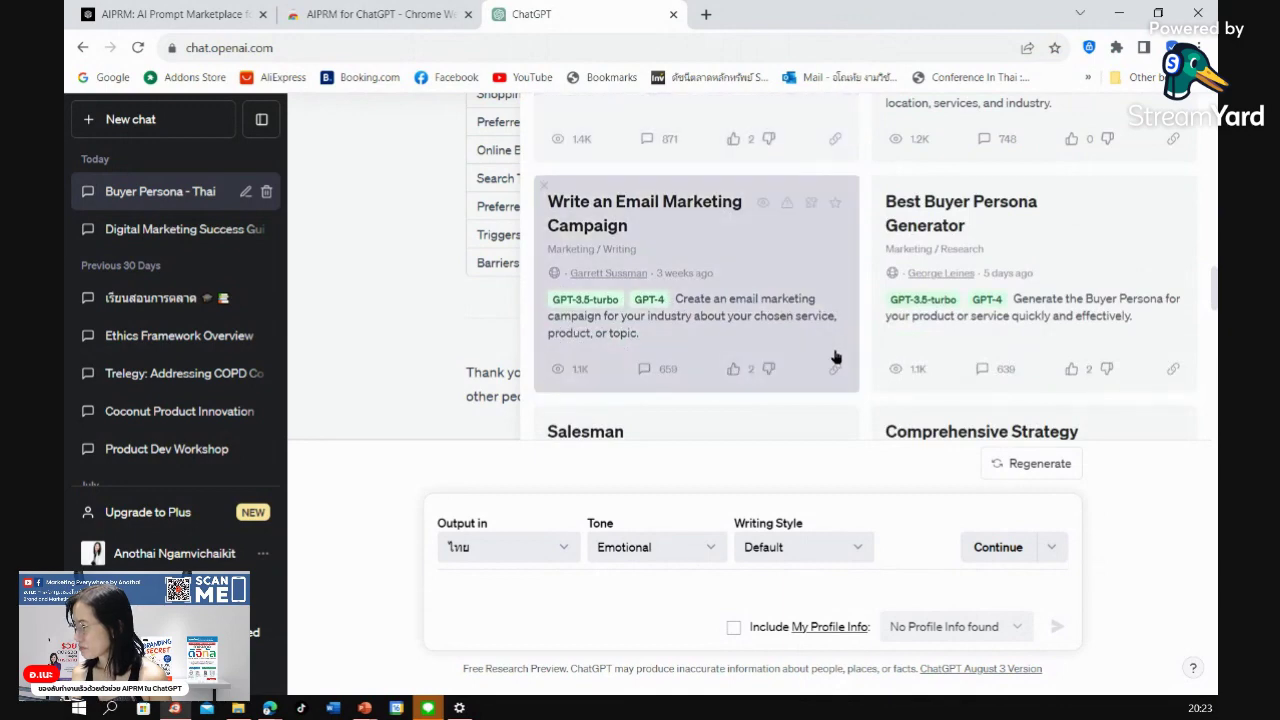
{"action": "scroll", "coordinate": [836, 357], "scroll_direction": "down", "scroll_amount": 3}
{"action": "scroll", "coordinate": [836, 357], "scroll_direction": "down", "scroll_amount": 3}
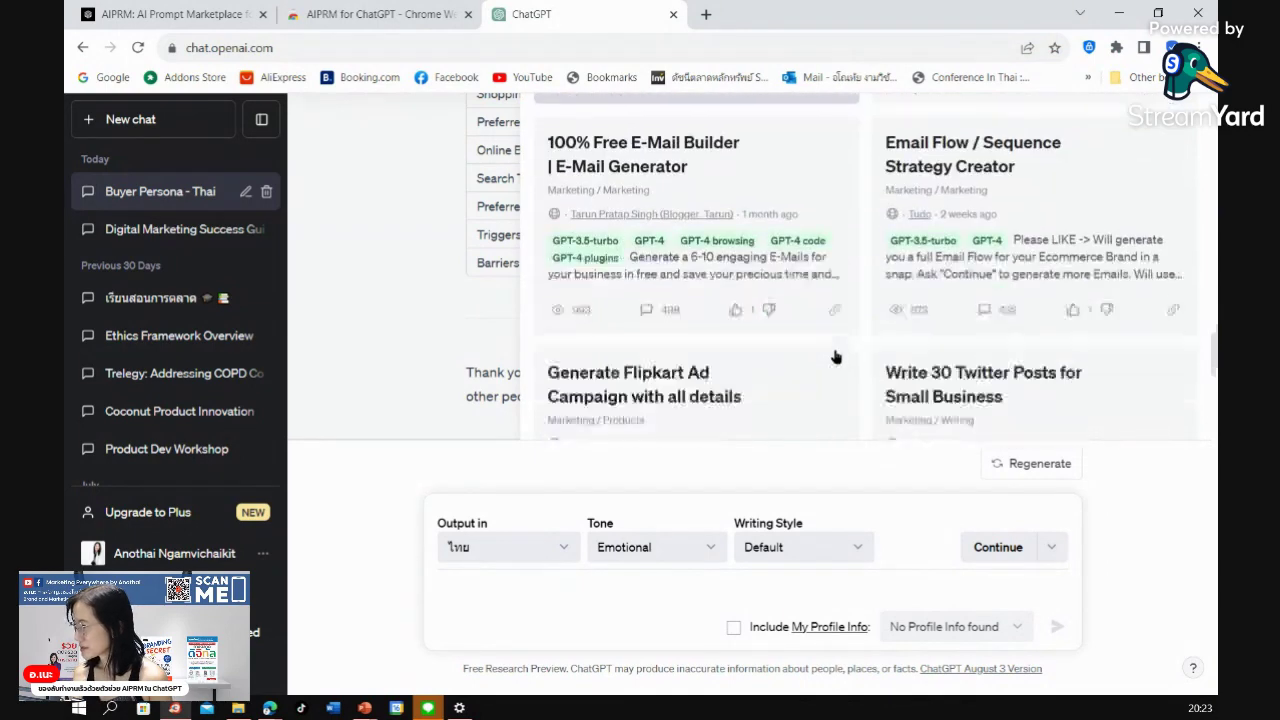
{"action": "scroll", "coordinate": [836, 357], "scroll_direction": "down", "scroll_amount": 2}
{"action": "scroll", "coordinate": [836, 357], "scroll_direction": "down", "scroll_amount": 4}
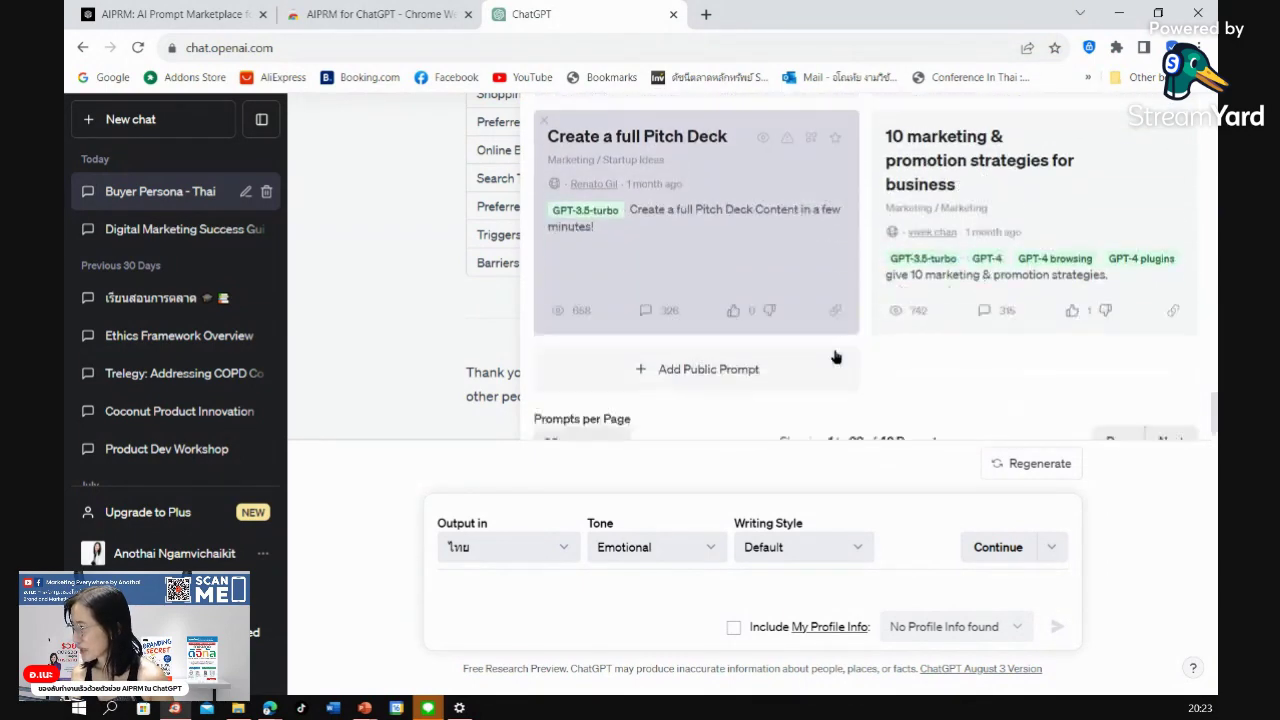
- Search the public Marketing prompts in the AIPRM library for "facebook post"
{"action": "scroll", "coordinate": [836, 357], "scroll_direction": "up", "scroll_amount": 15}
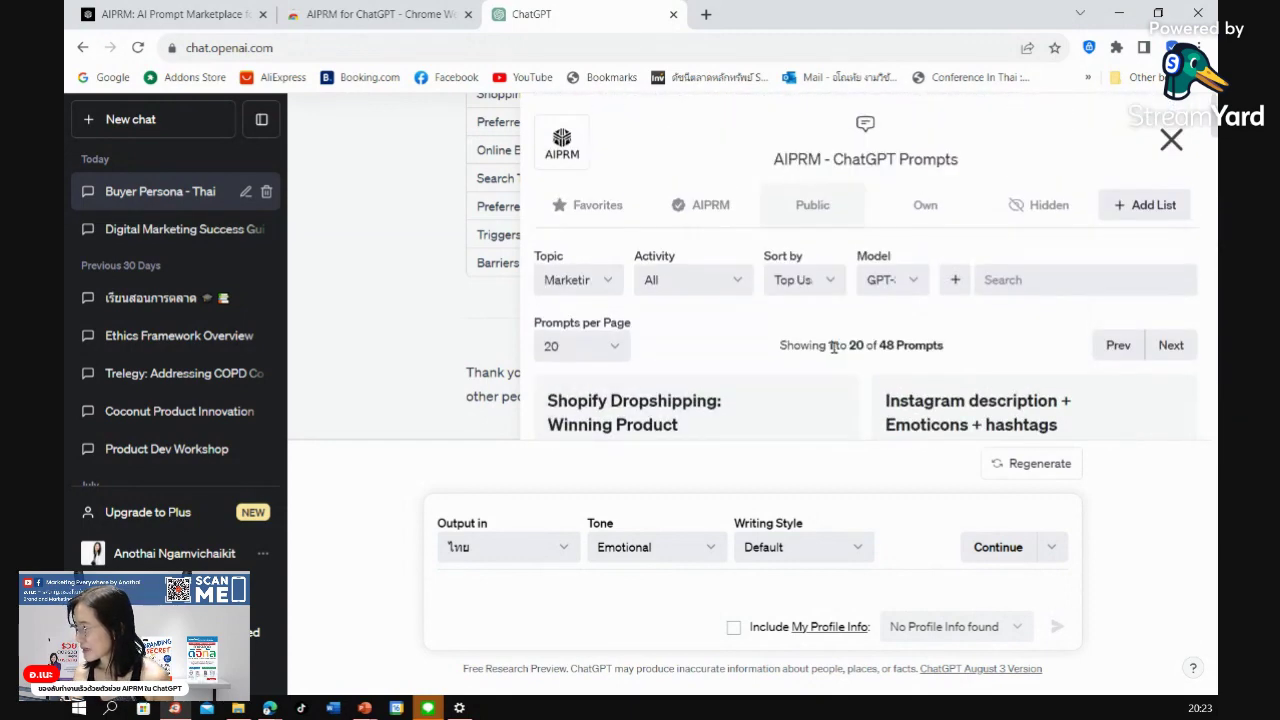
{"action": "left_click", "coordinate": [986, 279]}
{"action": "type", "text": "fa"}
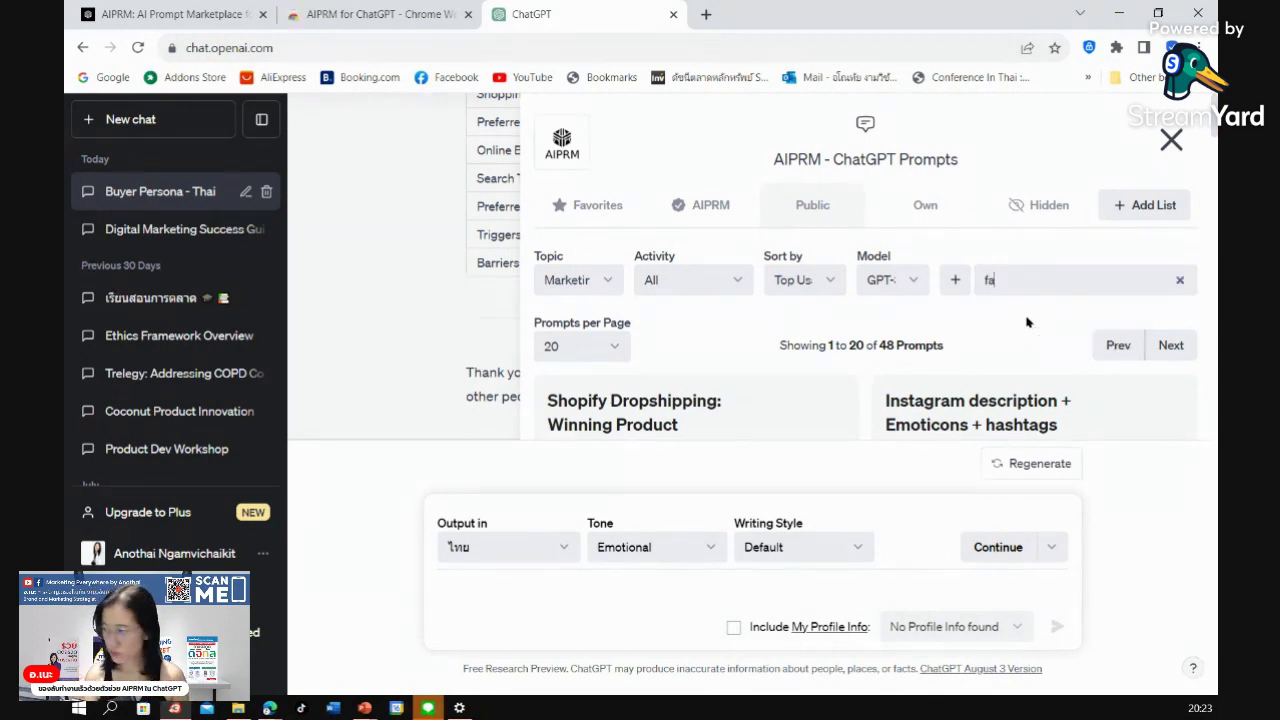
{"action": "type", "text": "ceboo"}
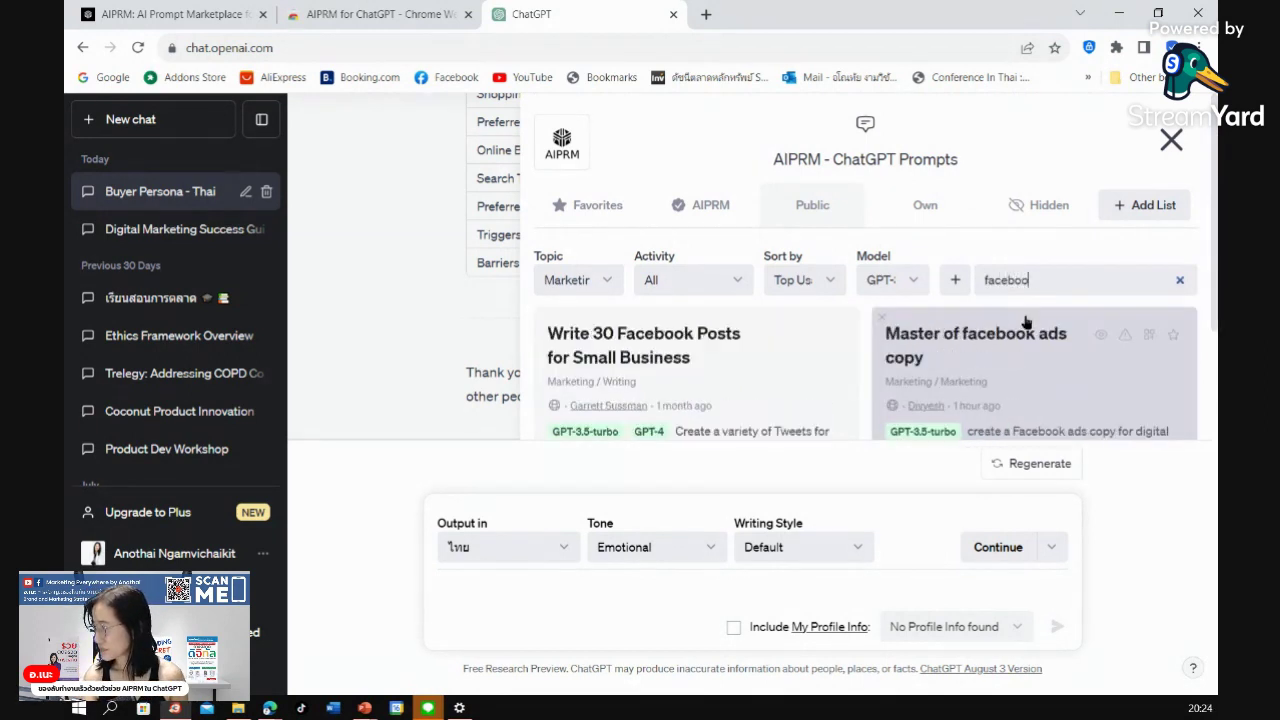
{"action": "type", "text": "k post"}
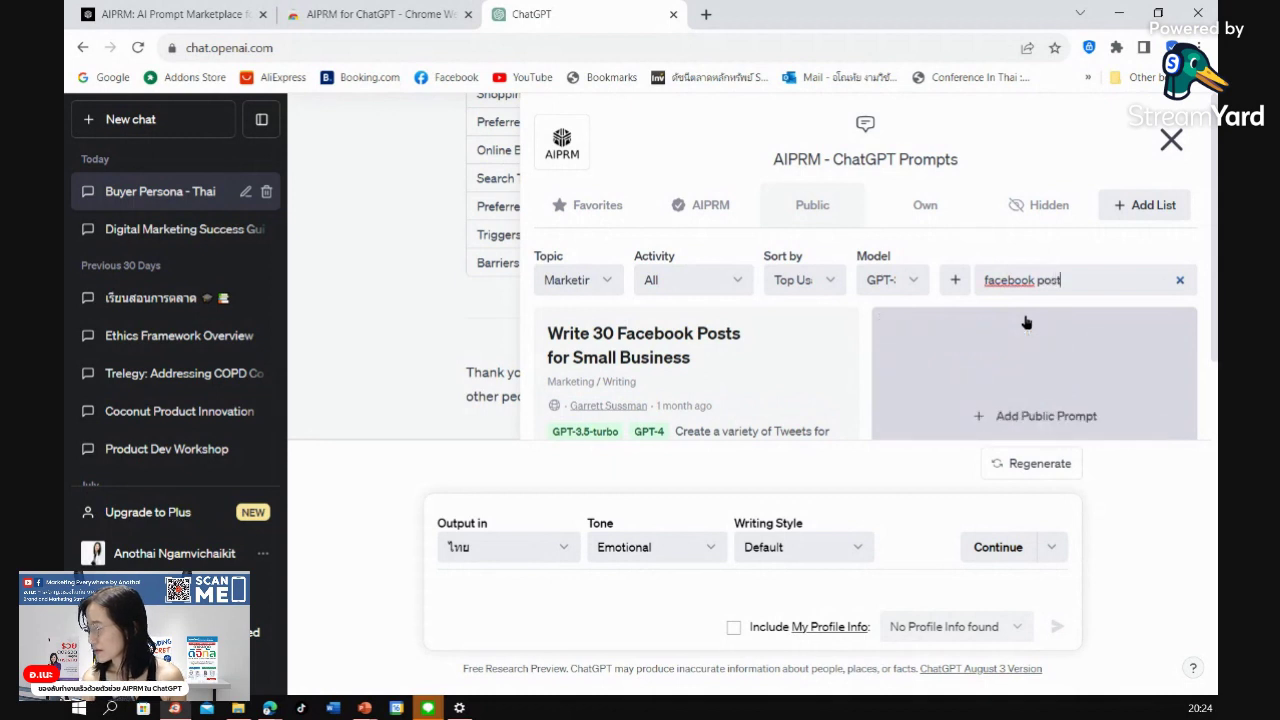
{"action": "scroll", "coordinate": [762, 372], "scroll_direction": "down", "scroll_amount": 1}
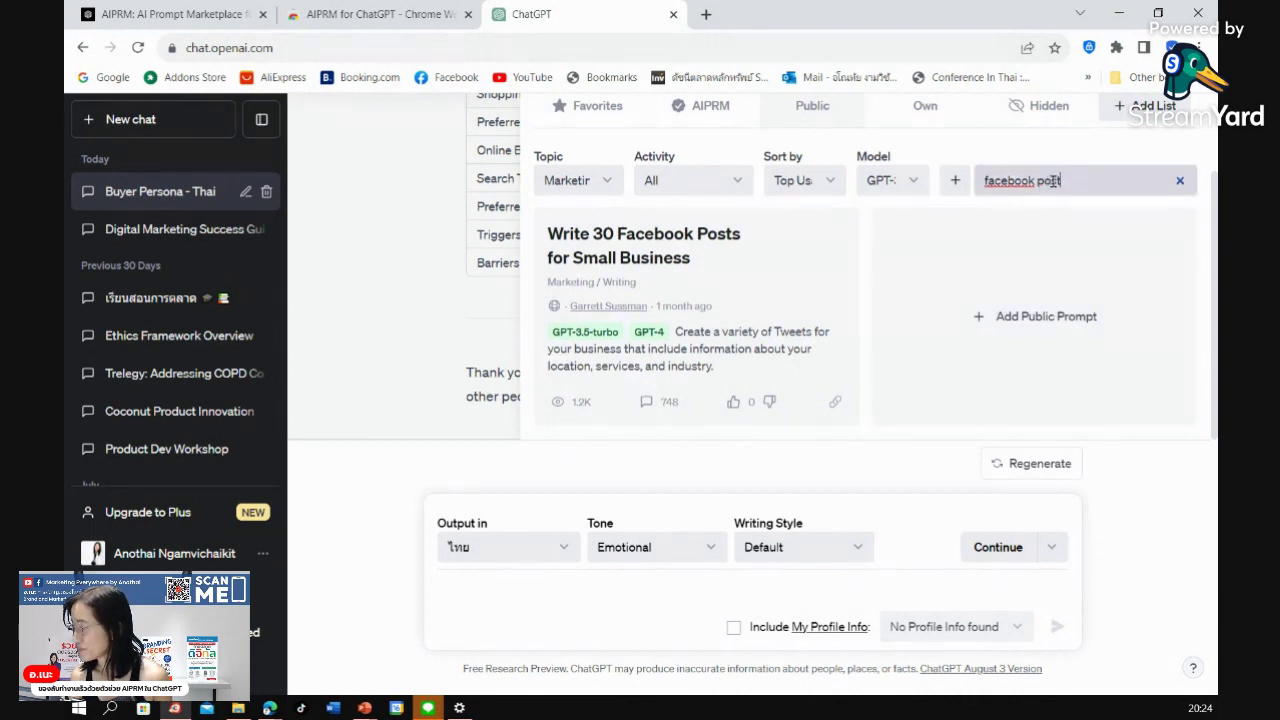
- Try the prompt search with "facebook content" instead, and remove "content" from the query
{"action": "left_click_drag", "start_coordinate": [1062, 181], "coordinate": [1040, 181]}
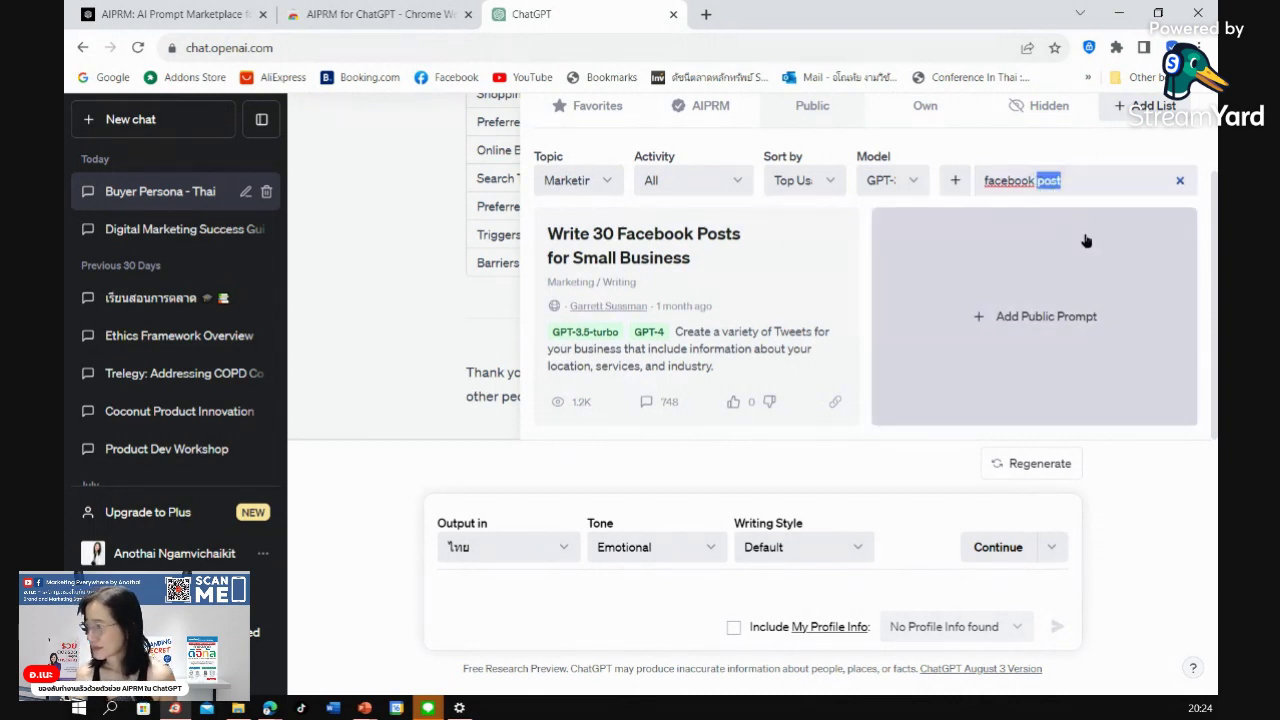
{"action": "type", "text": "content"}
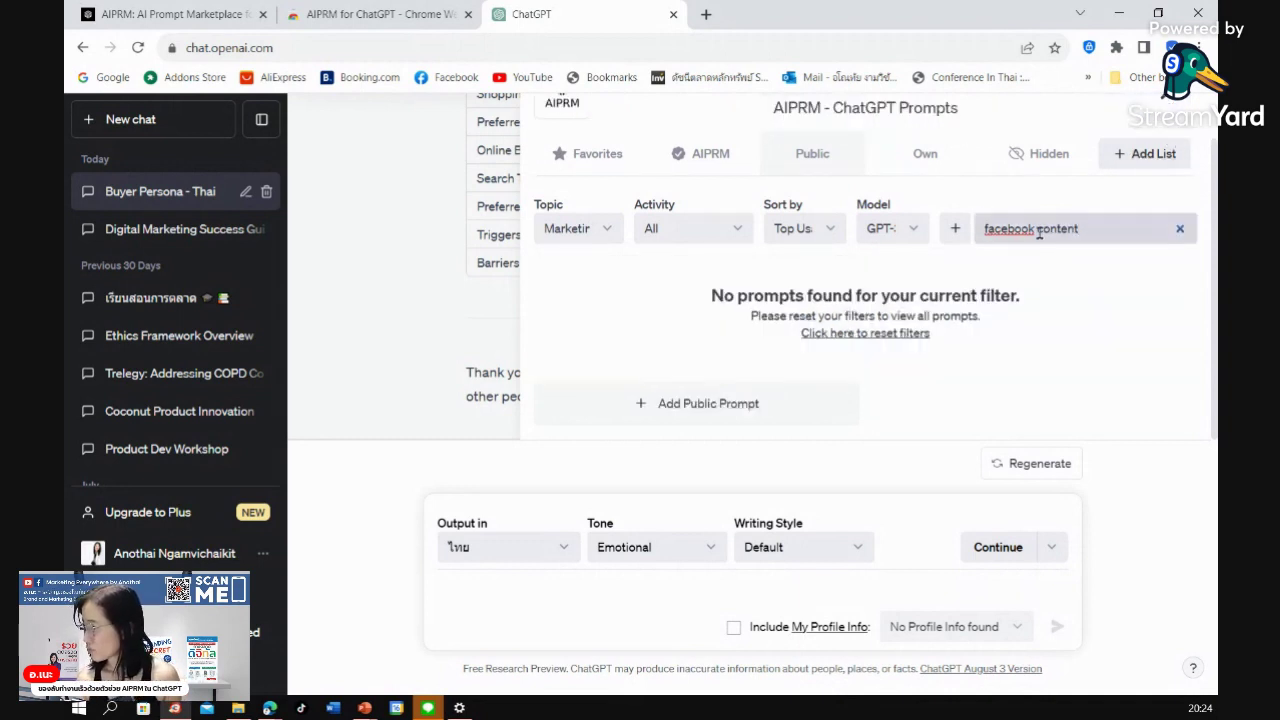
{"action": "left_click_drag", "start_coordinate": [1037, 231], "coordinate": [1088, 231]}
{"action": "key", "text": "BackSpace"}
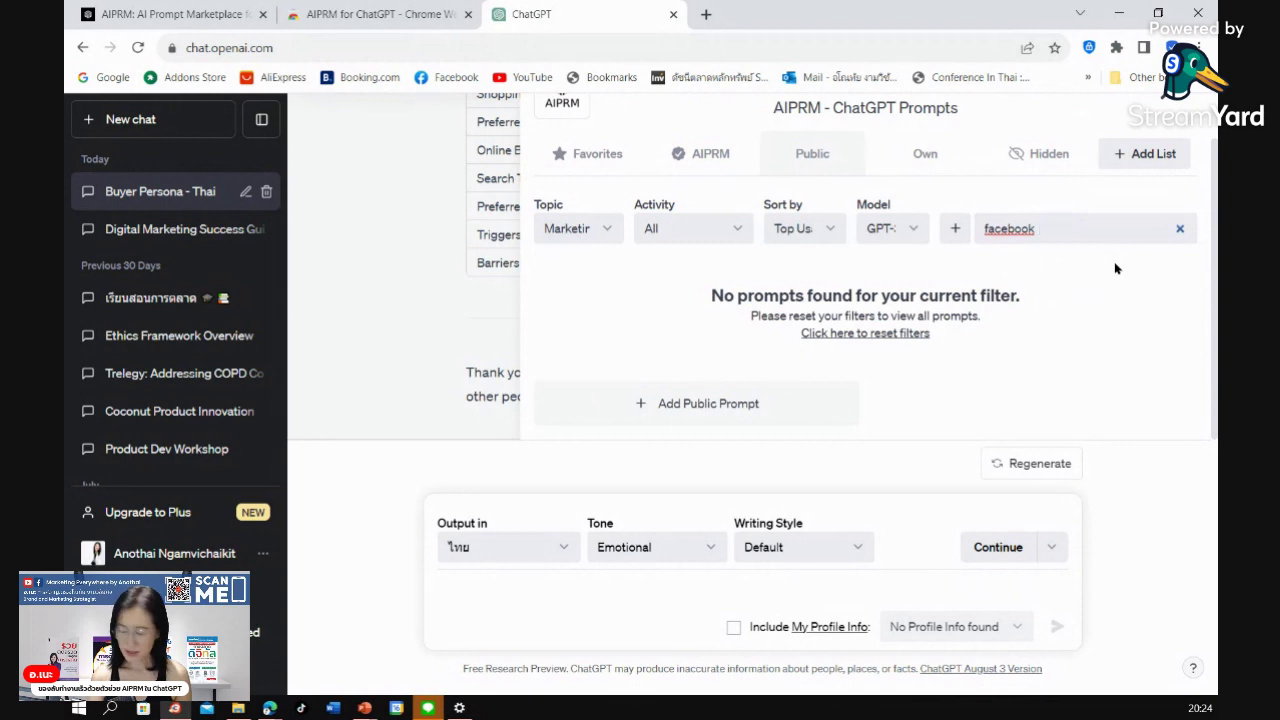
- Replace the prompt search with "instagram" and look over the matching prompts
{"action": "key", "text": "ctrl+a"}
{"action": "key", "text": "BackSpace"}
{"action": "type", "text": "ins"}
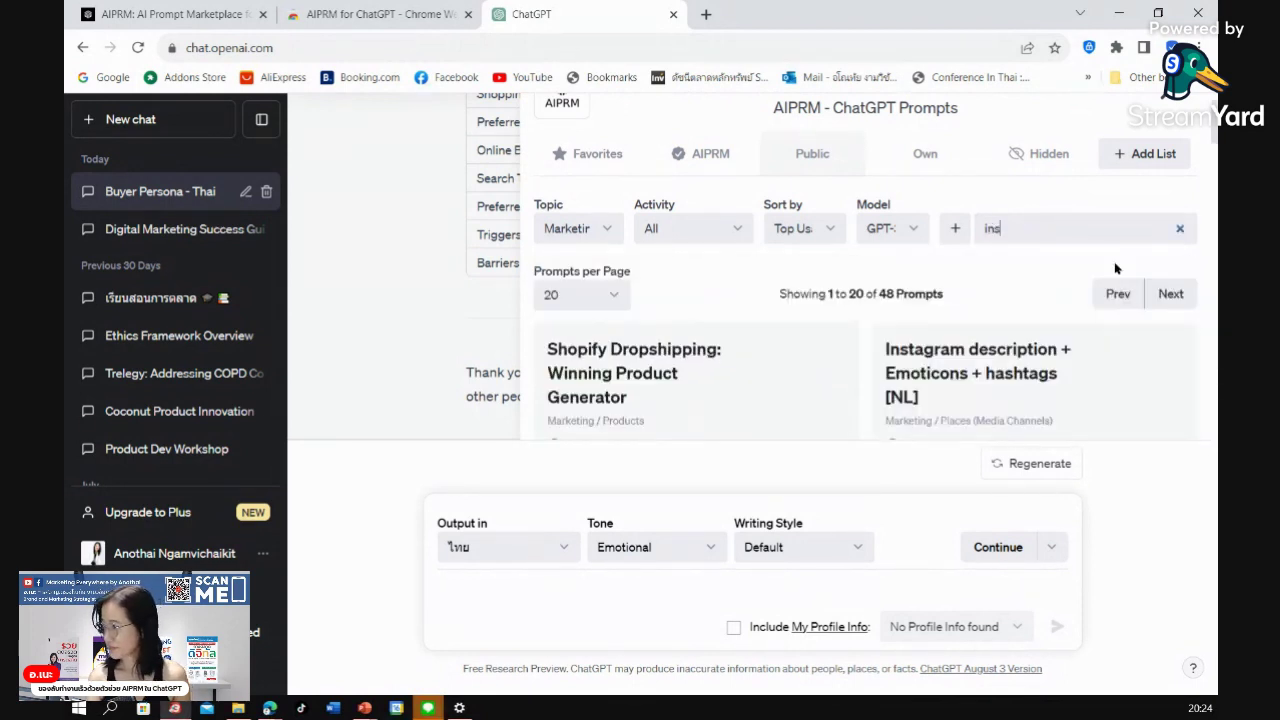
{"action": "type", "text": "tagram"}
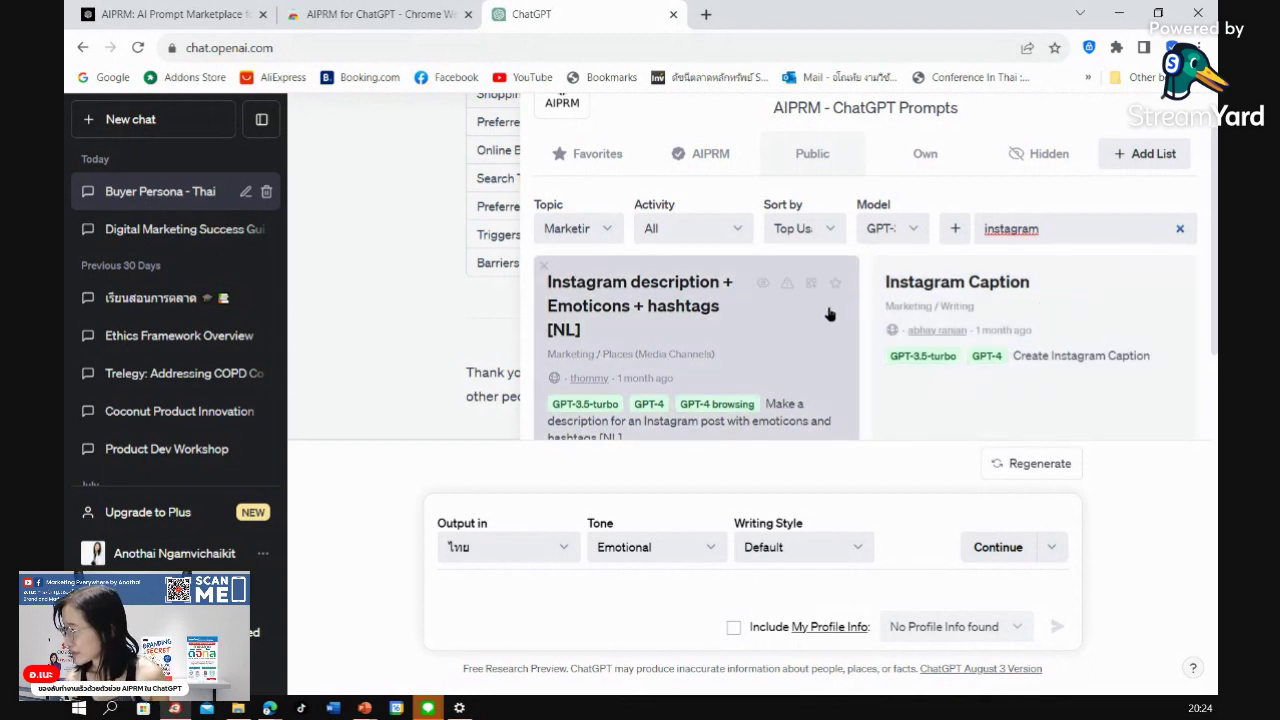
{"action": "scroll", "coordinate": [828, 315], "scroll_direction": "down", "scroll_amount": 2}
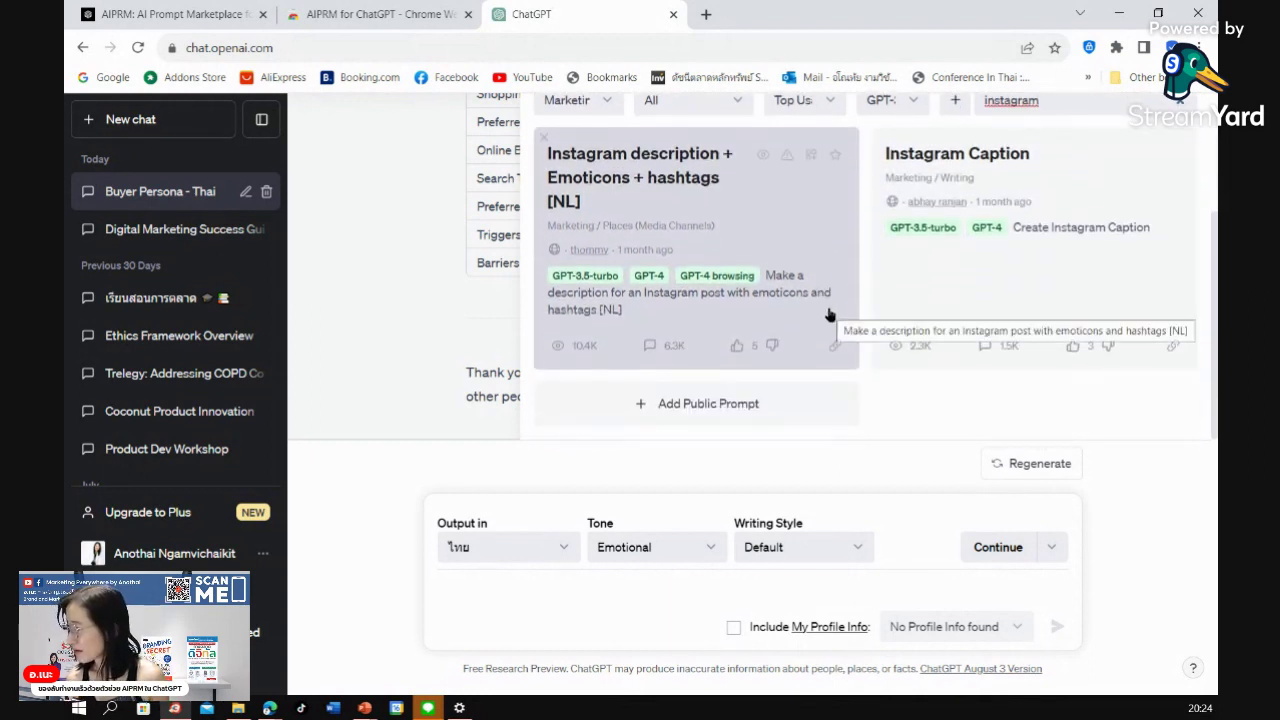
- Choose the "Instagram description + Emoticons + hashtags [NL]" prompt and enter "Sell textbook for marketing lecturers" as its topic
{"action": "left_click", "coordinate": [657, 356]}
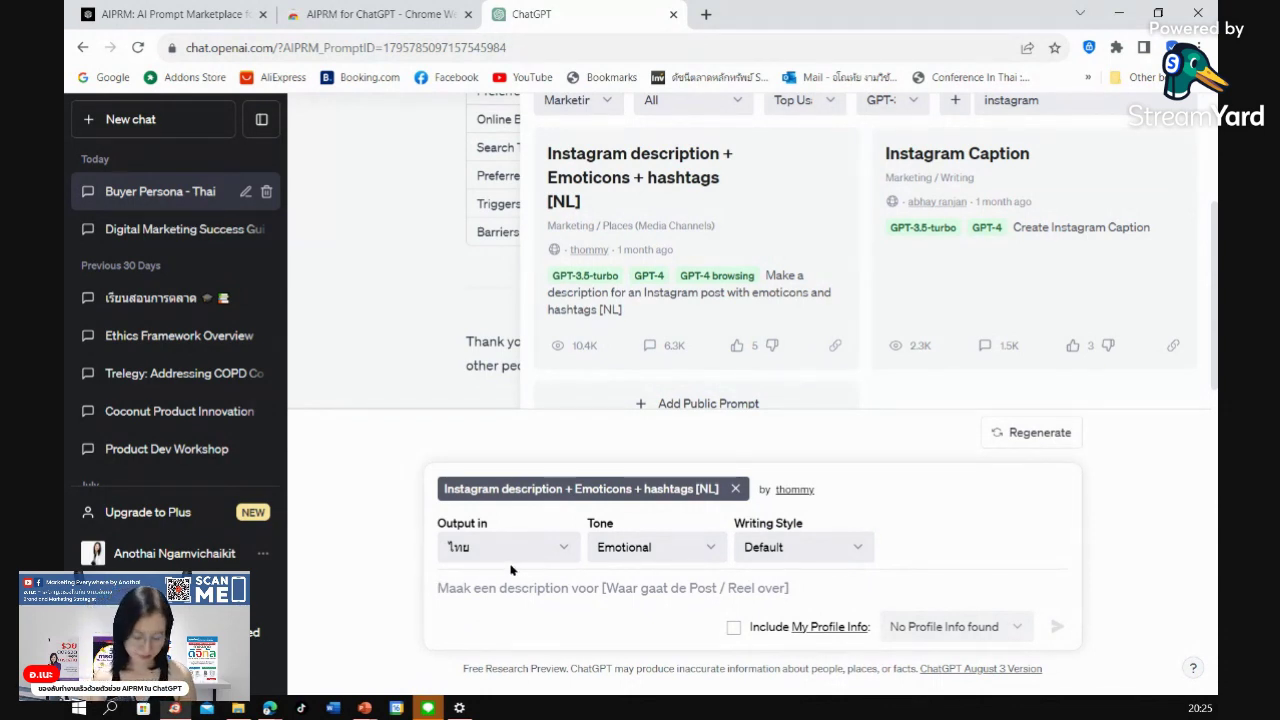
{"action": "type", "text": "Se"}
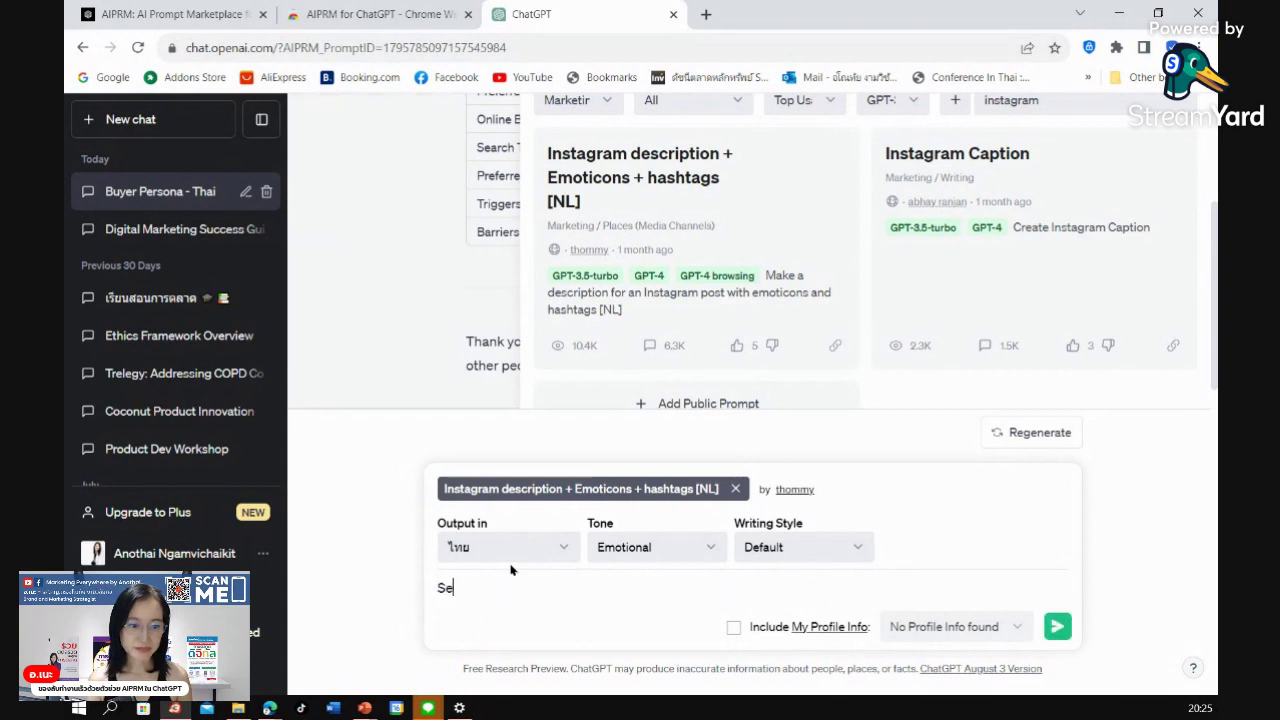
{"action": "type", "text": "ll ta"}
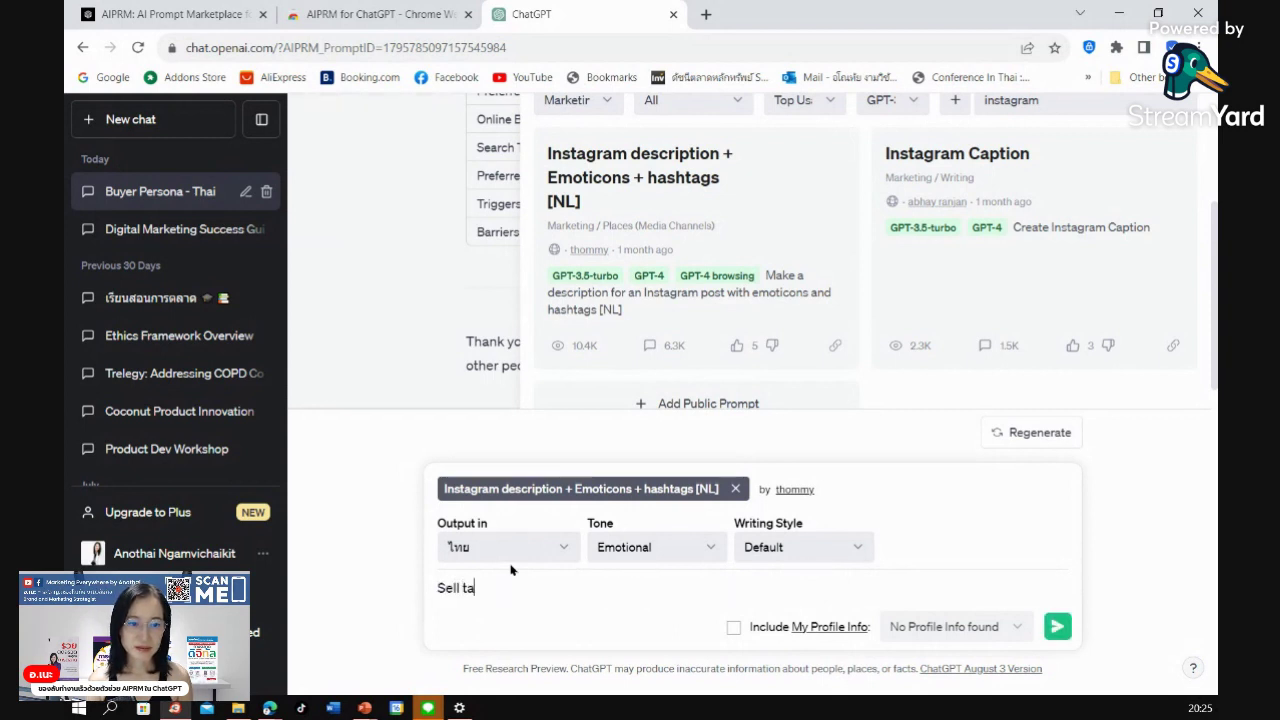
{"action": "key", "text": "BackSpace"}
{"action": "type", "text": "ext"}
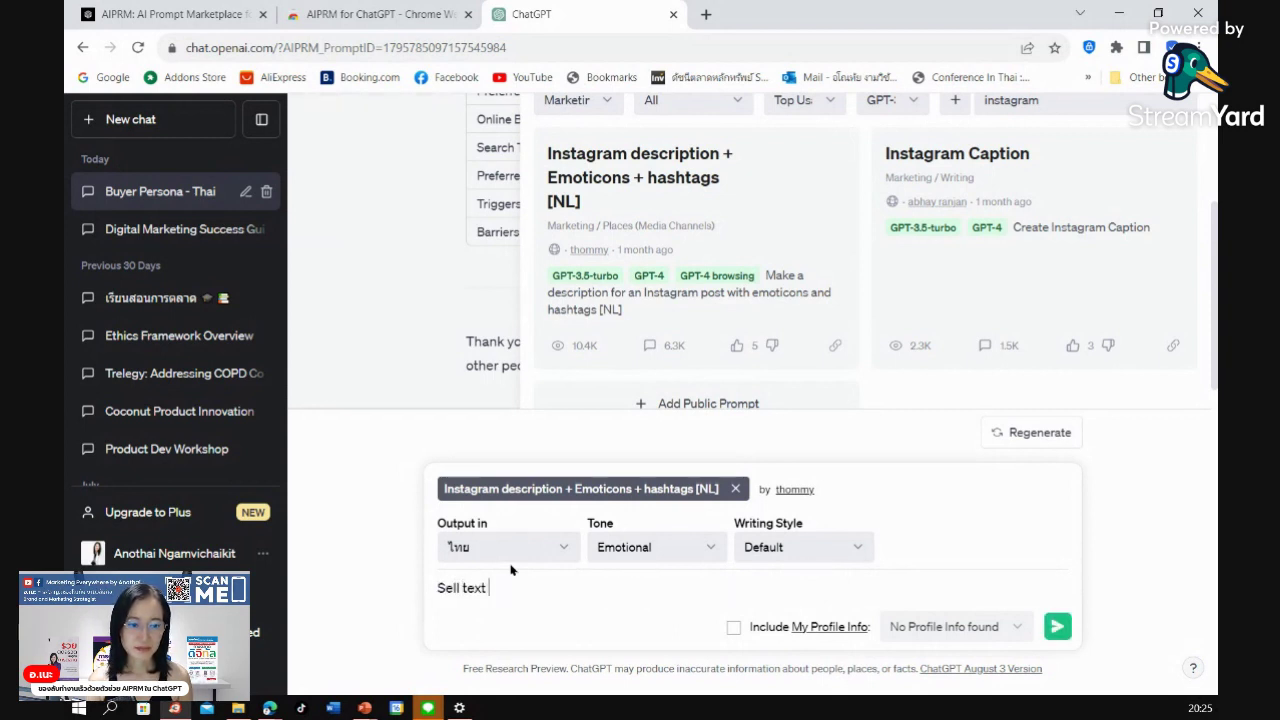
{"action": "type", "text": "book for "}
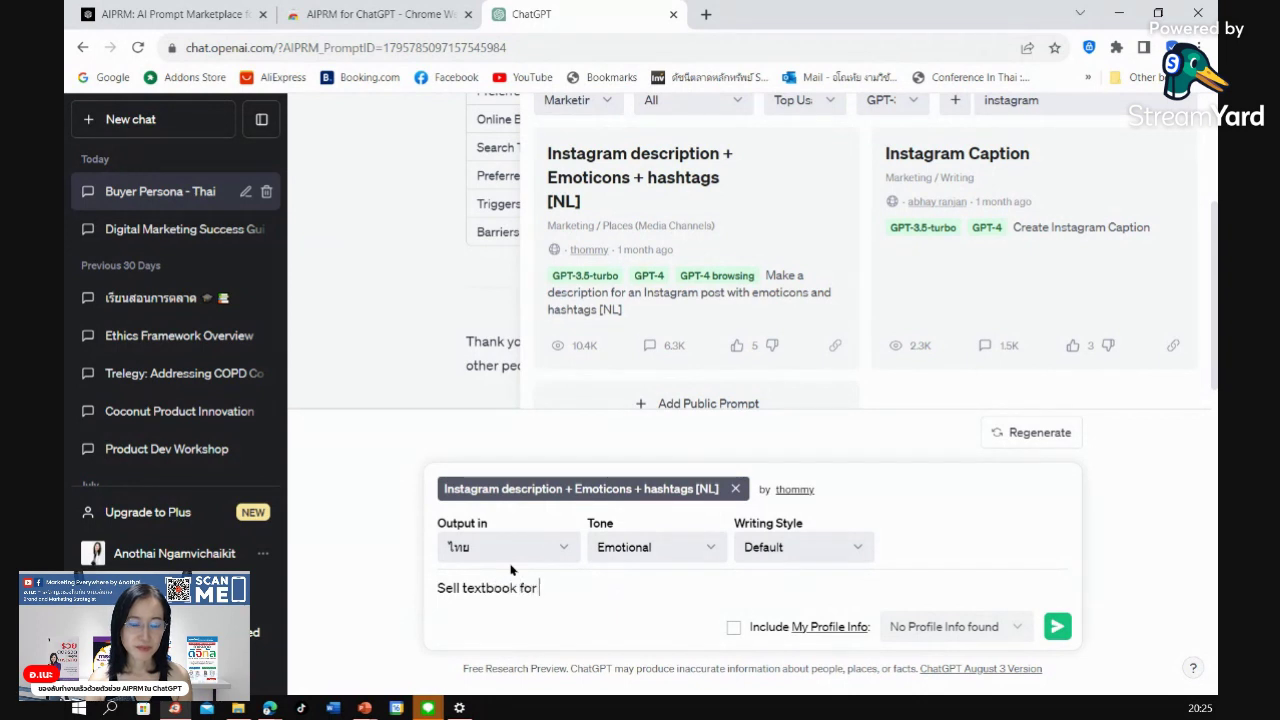
{"action": "type", "text": "marketing le"}
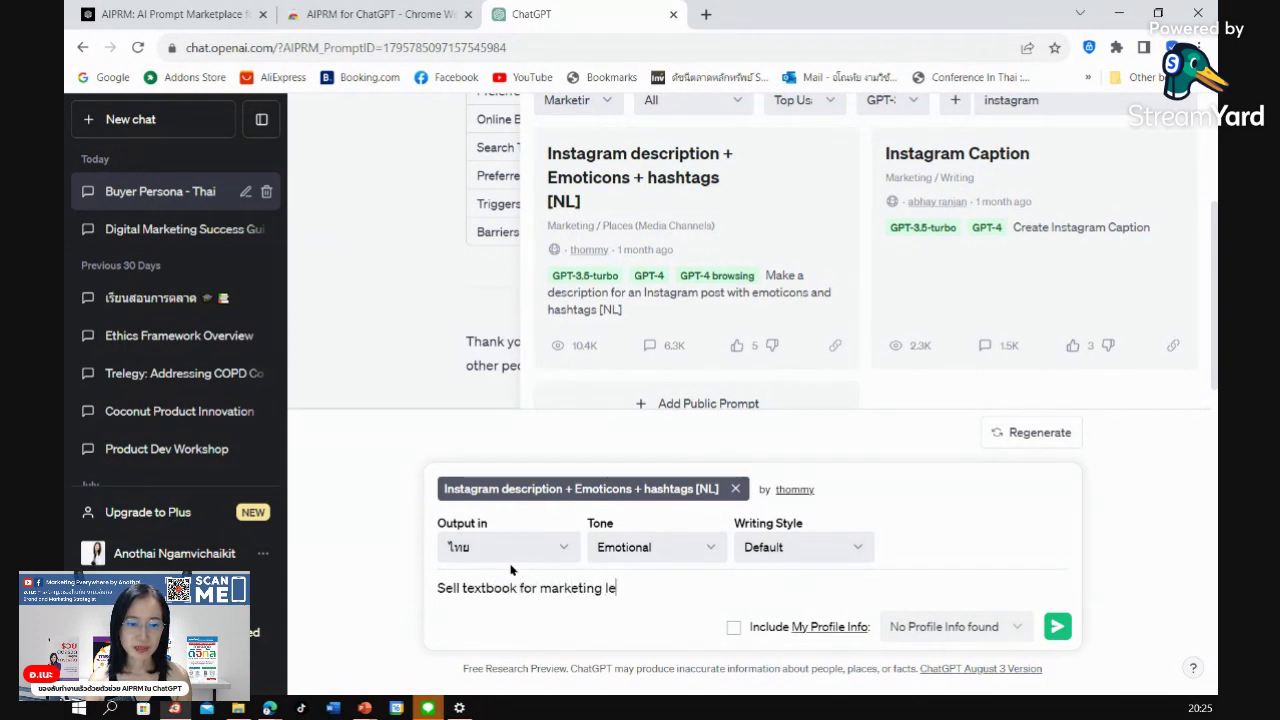
{"action": "type", "text": "cturers"}
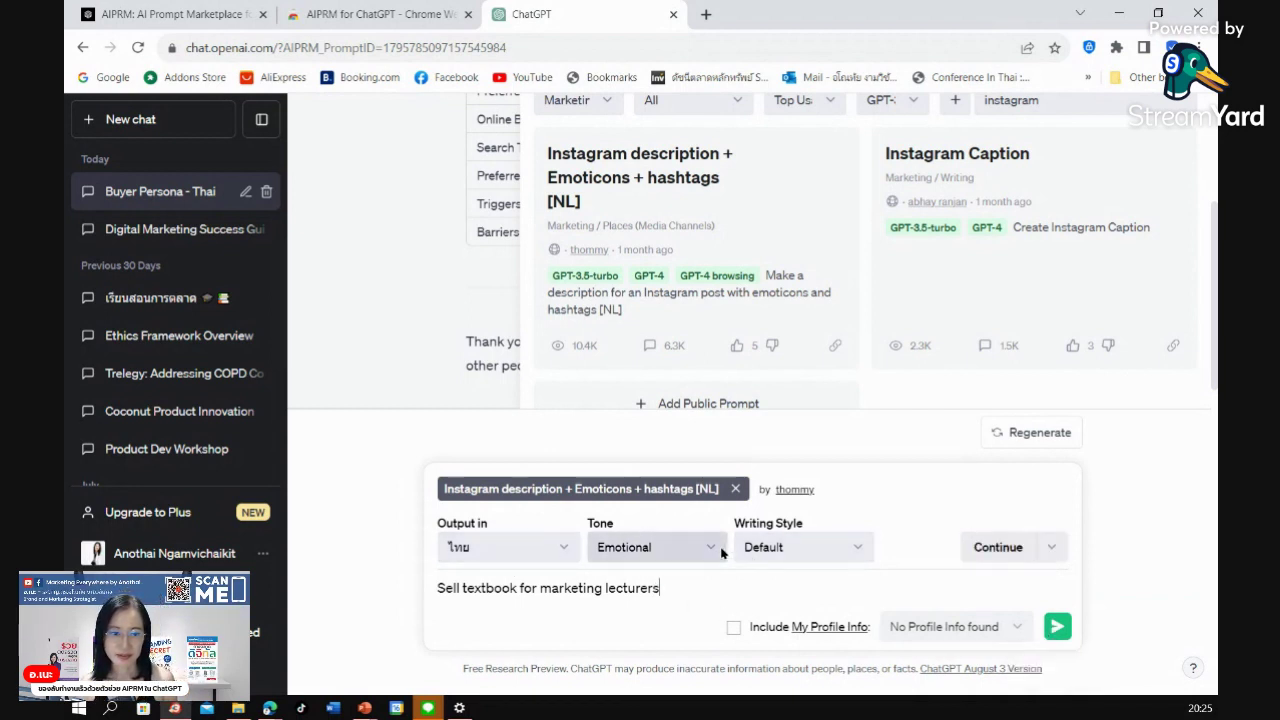
- Submit the Instagram description prompt with the tone set to Default, and close the prompt library to show the reply
{"action": "left_click", "coordinate": [677, 547]}
{"action": "left_click", "coordinate": [673, 587]}
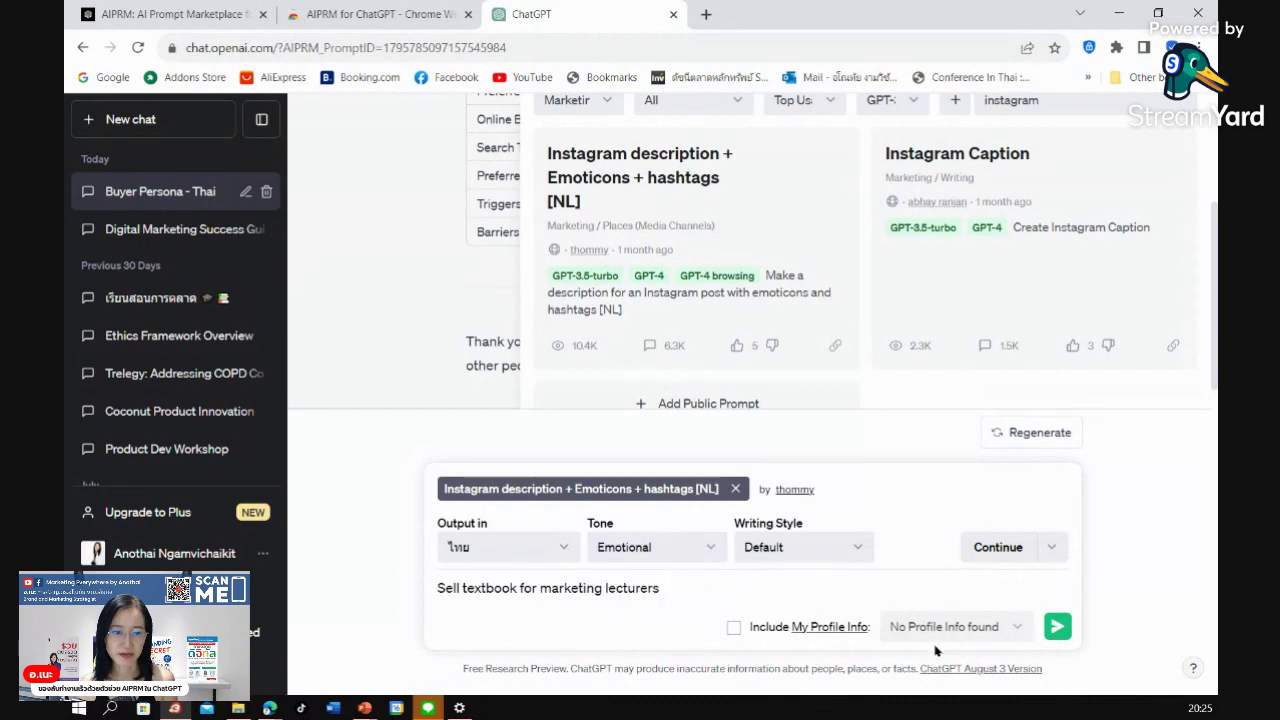
{"action": "left_click", "coordinate": [660, 547]}
{"action": "left_click", "coordinate": [663, 572]}
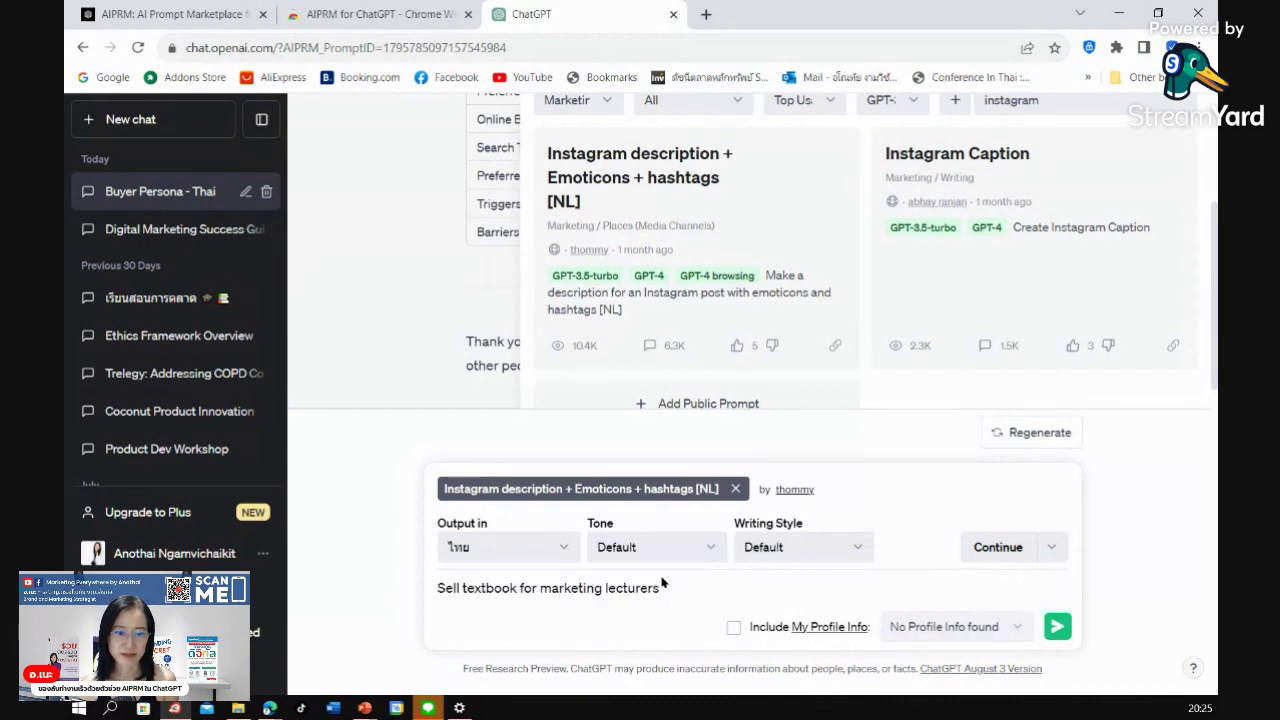
{"action": "left_click", "coordinate": [1057, 626]}
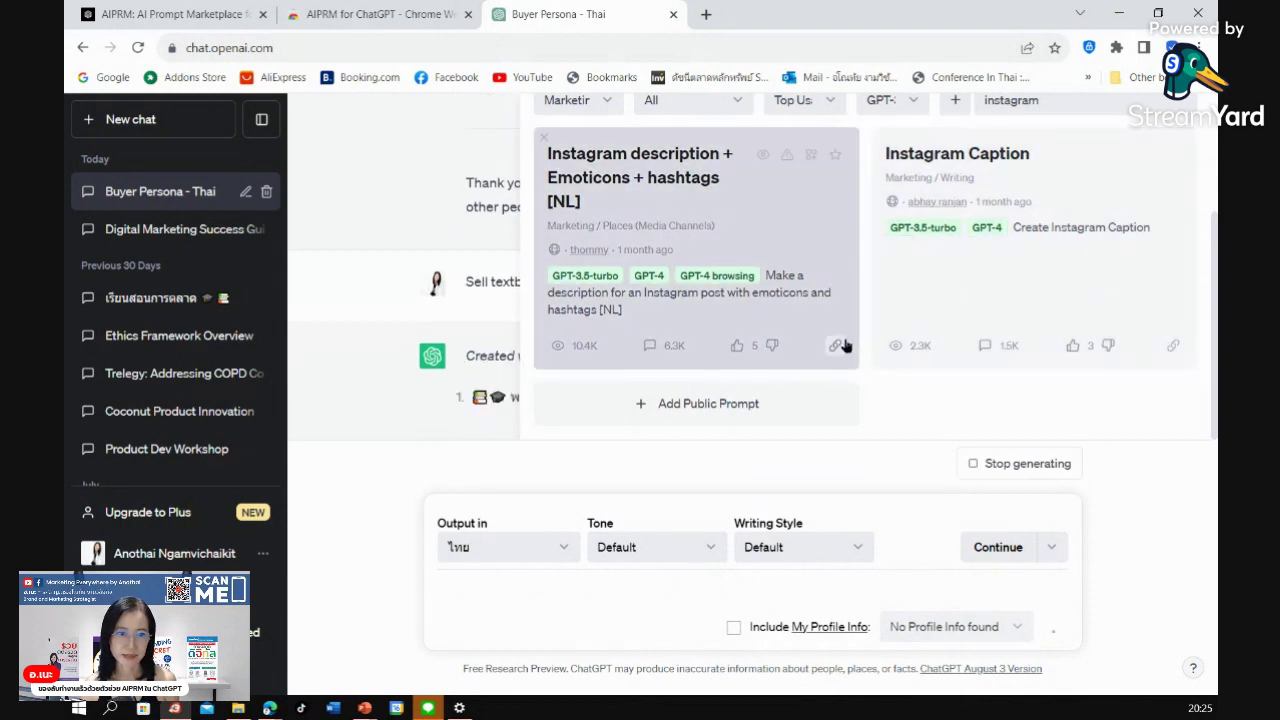
{"action": "scroll", "coordinate": [837, 340], "scroll_direction": "up", "scroll_amount": 3}
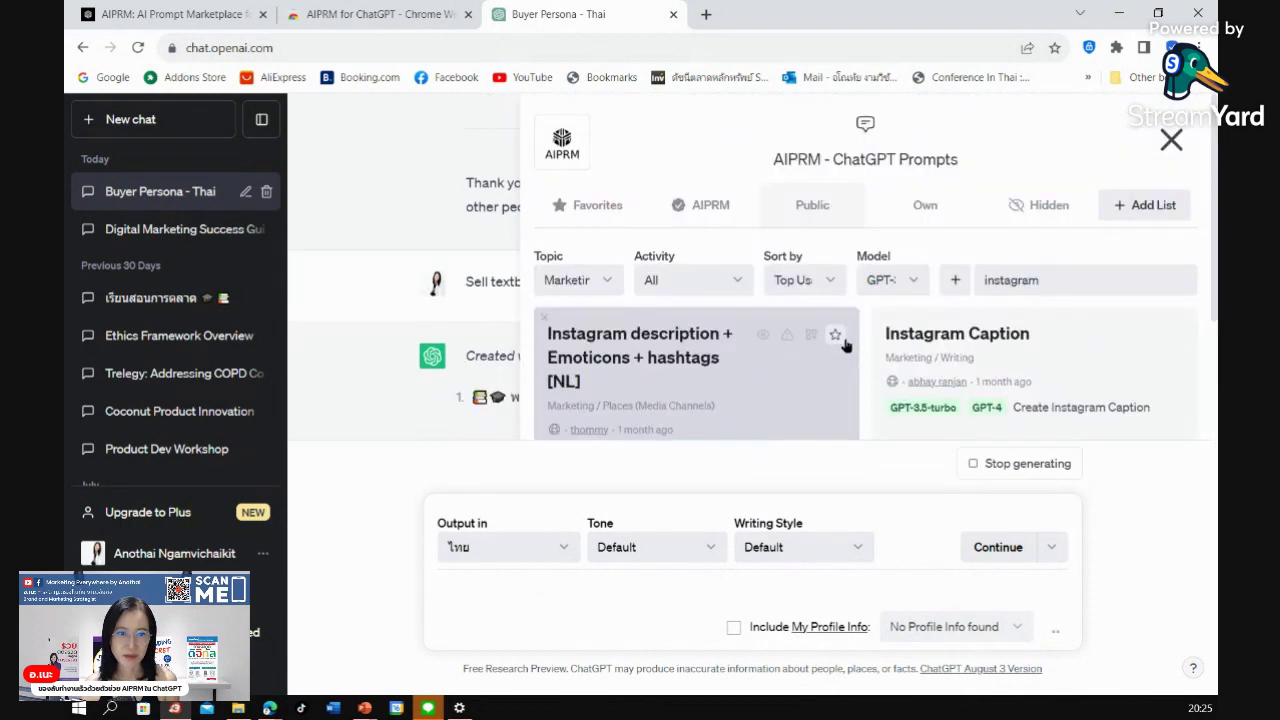
{"action": "left_click", "coordinate": [1171, 140]}
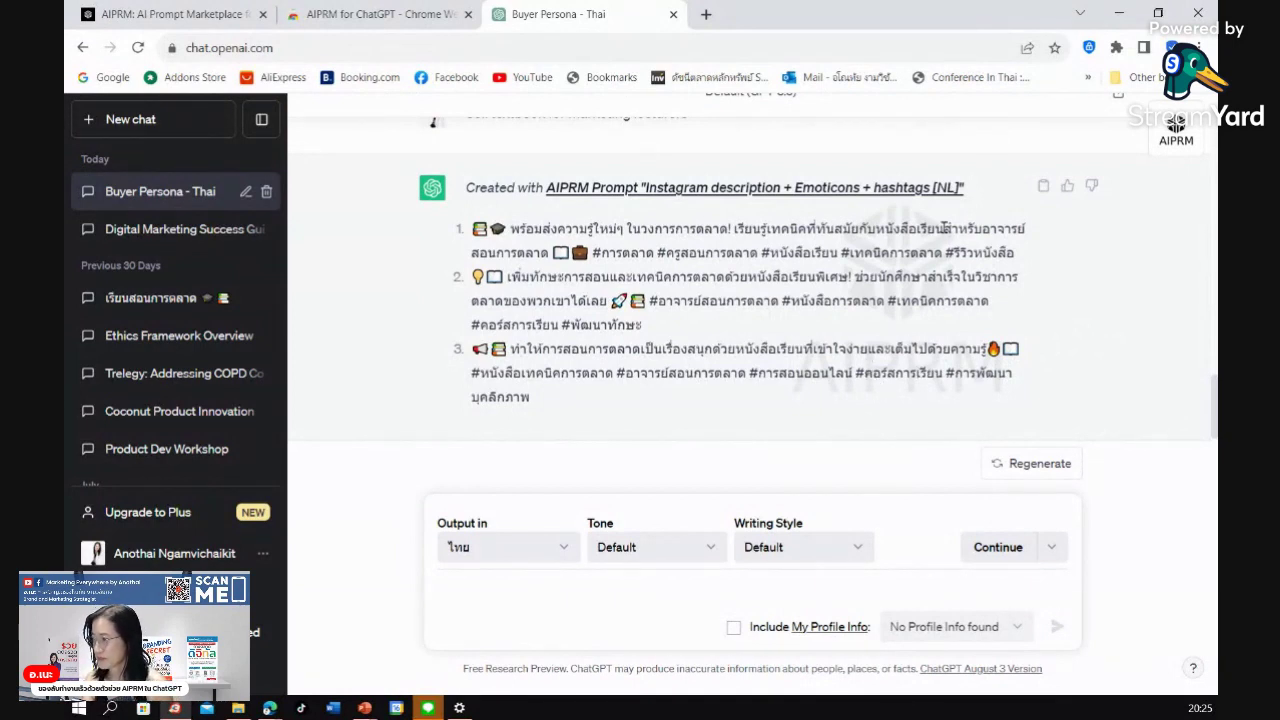
- Reopen the AIPRM prompt library and select the "Instagram description + Emoticons + hashtags [NL]" prompt again
{"action": "left_click", "coordinate": [1172, 136]}
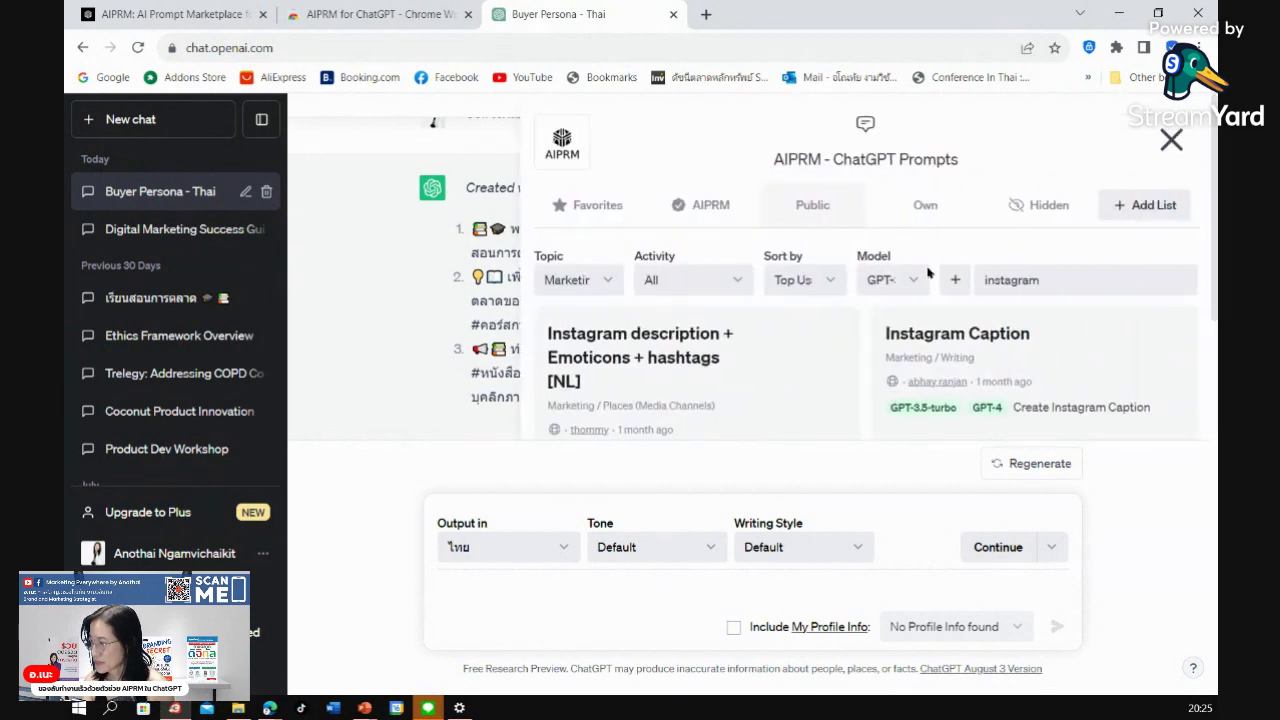
{"action": "scroll", "coordinate": [728, 385], "scroll_direction": "down", "scroll_amount": 2}
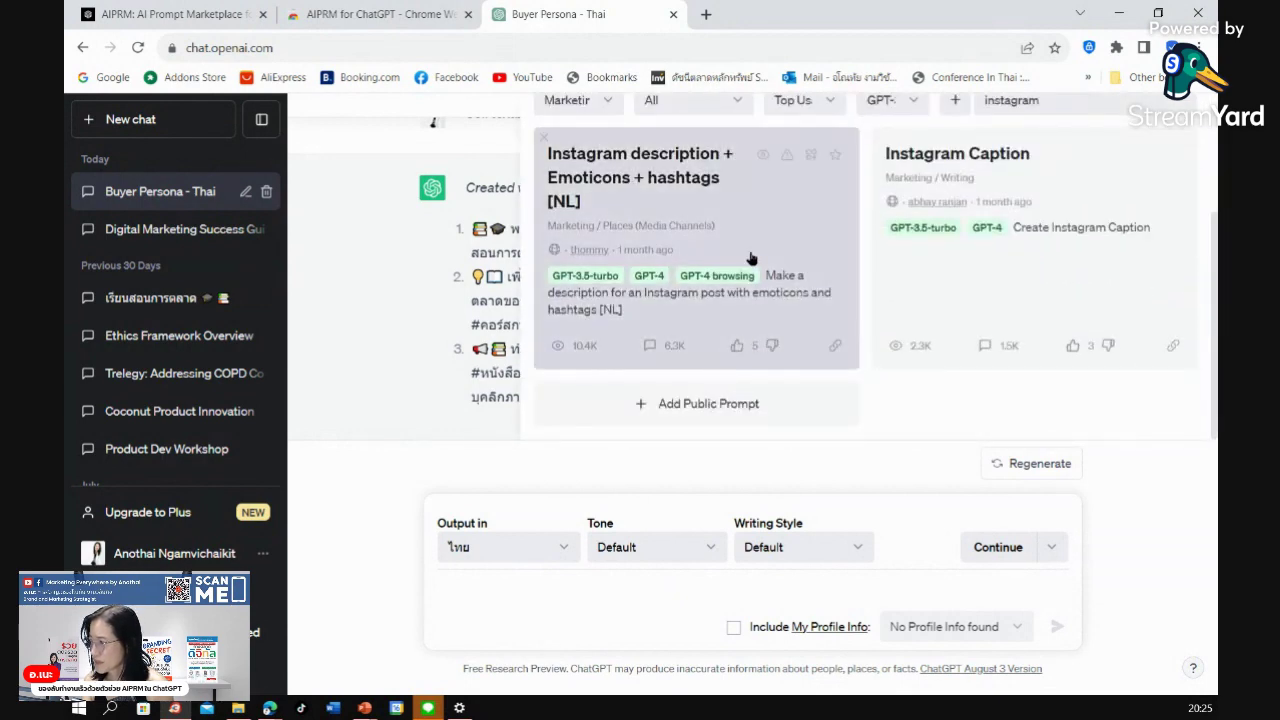
{"action": "left_click", "coordinate": [700, 190]}
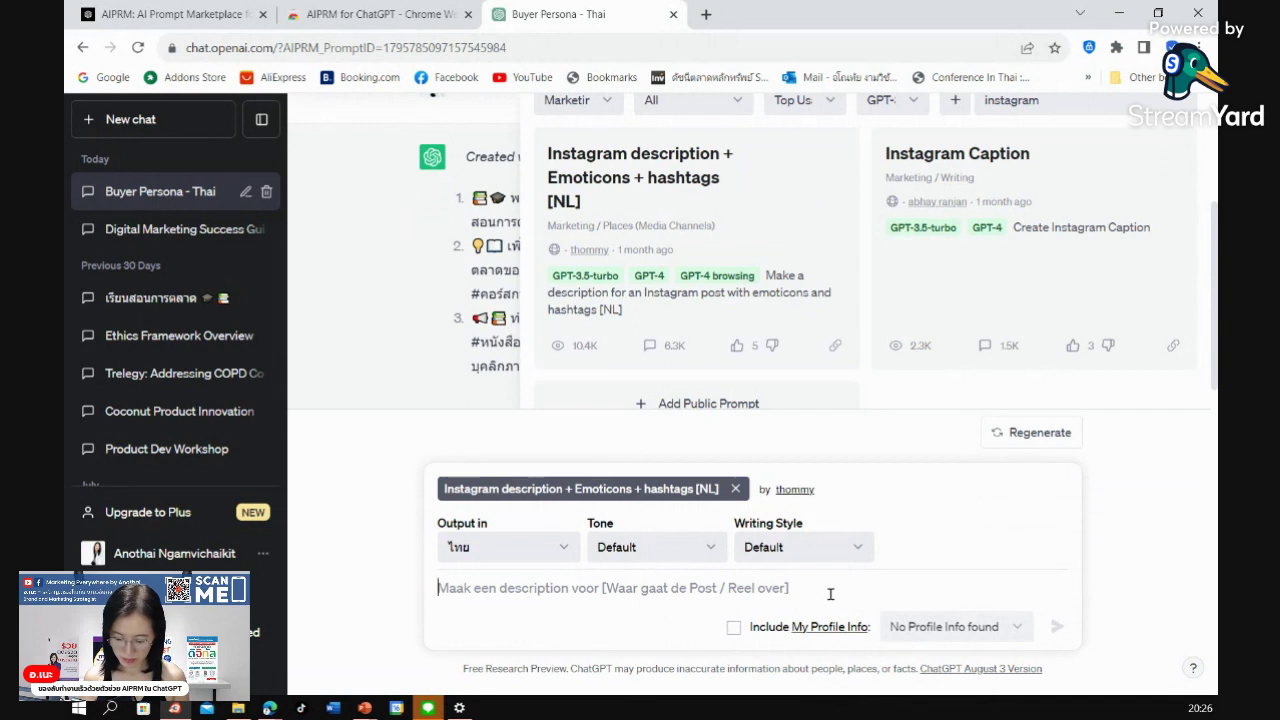
{"action": "type", "text": "10"}
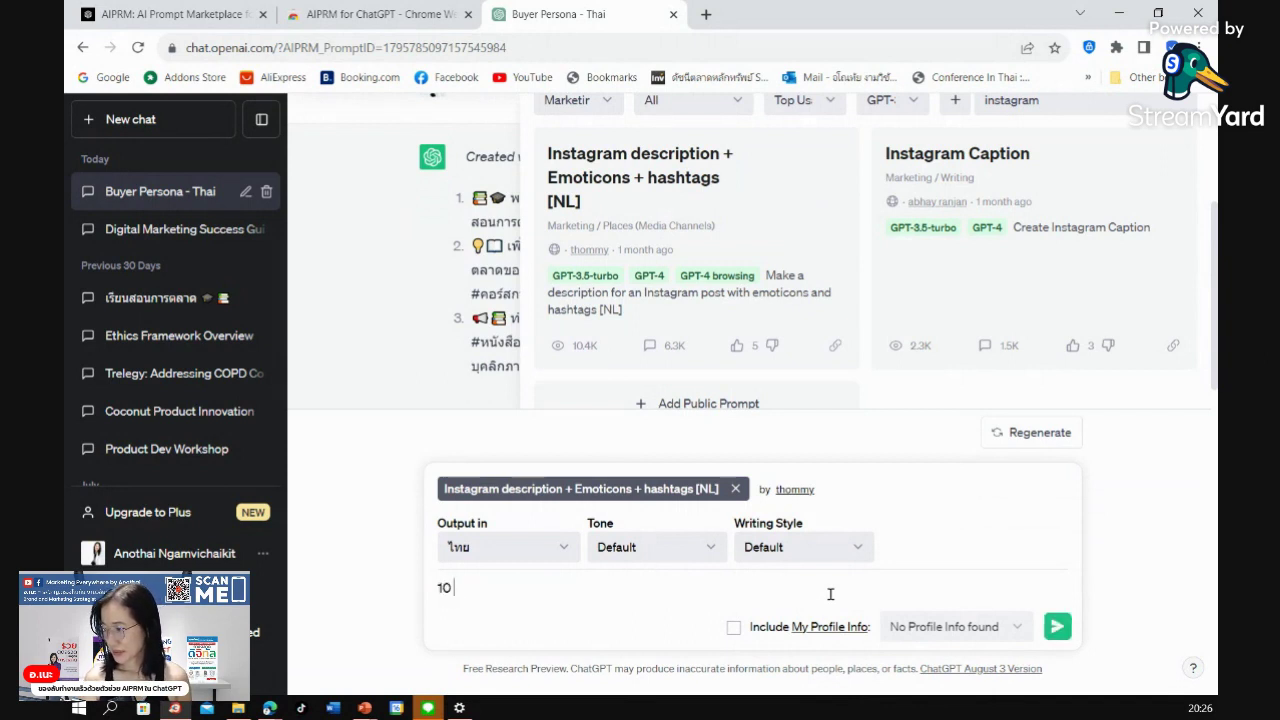
{"action": "key", "text": "BackSpace"}
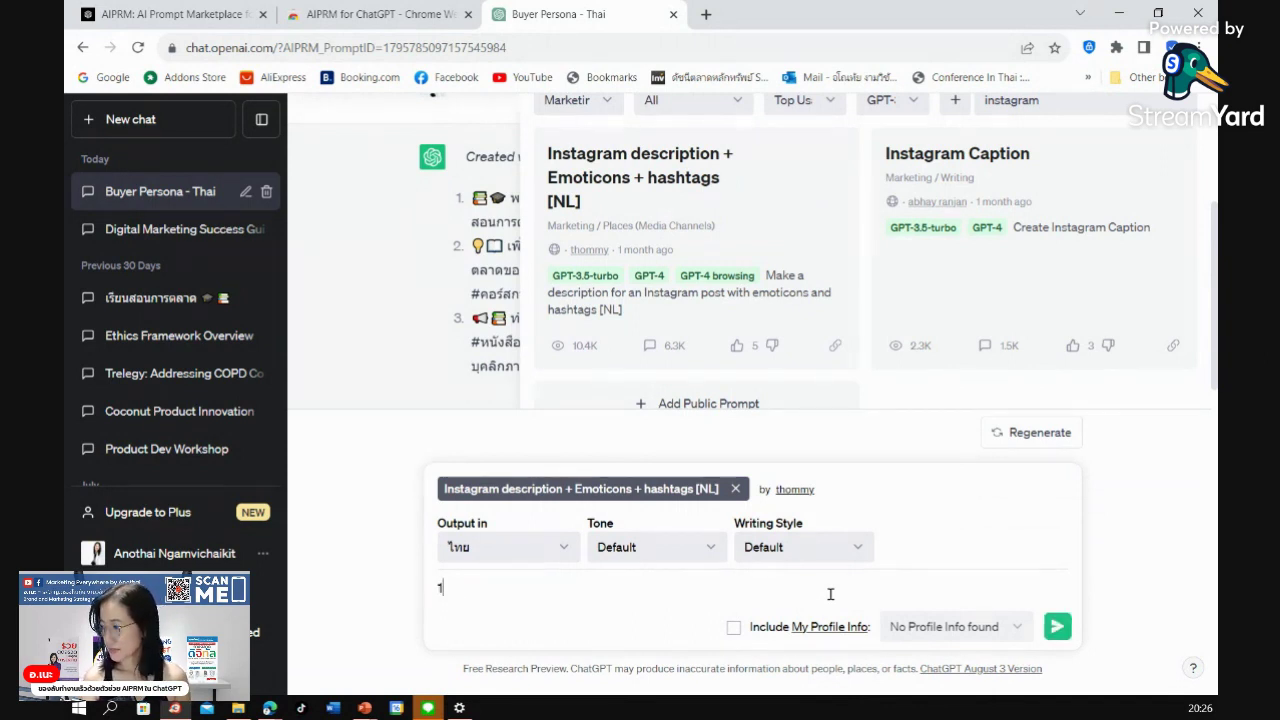
{"action": "type", "text": "para"}
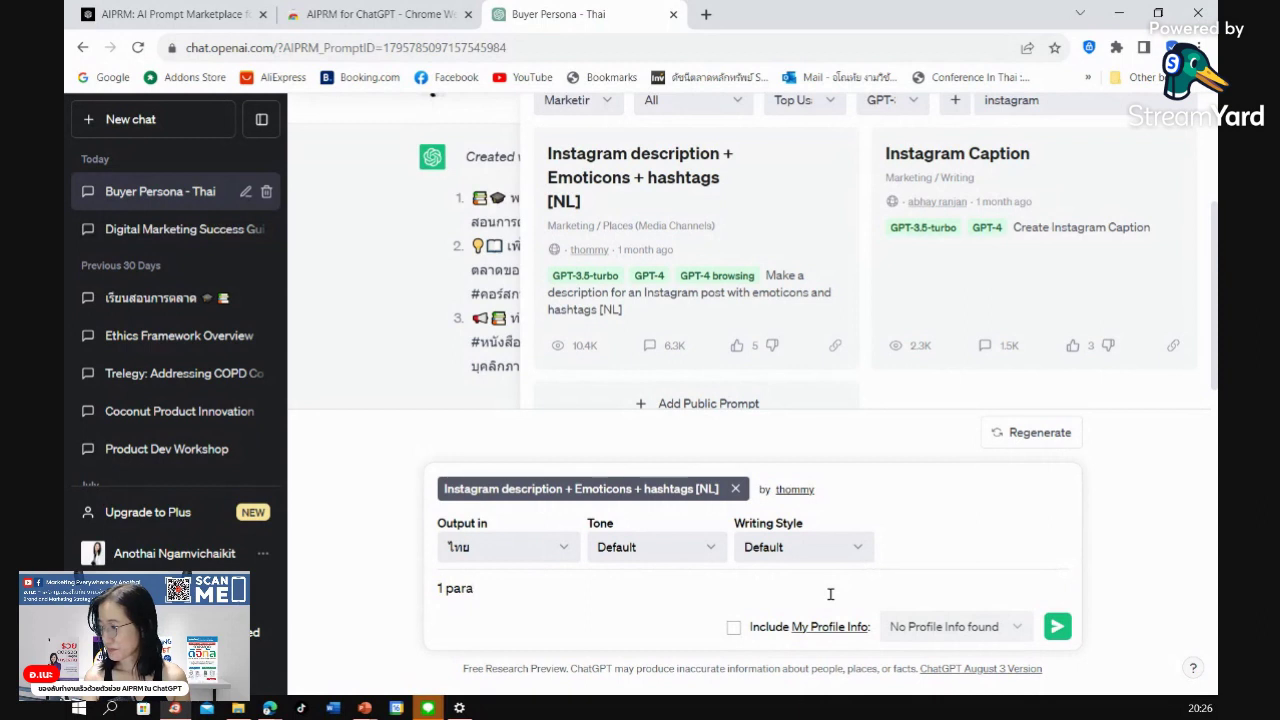
{"action": "key", "text": "BackSpace"}
{"action": "key", "text": "BackSpace"}
{"action": "key", "text": "BackSpace"}
{"action": "key", "text": "BackSpace"}
{"action": "key", "text": "BackSpace"}
{"action": "key", "text": "BackSpace"}
- Enter "2 paragraphs to sell marketing research textbook for marketing lecturers" as the Instagram description prompt's topic and submit it
{"action": "type", "text": "2"}
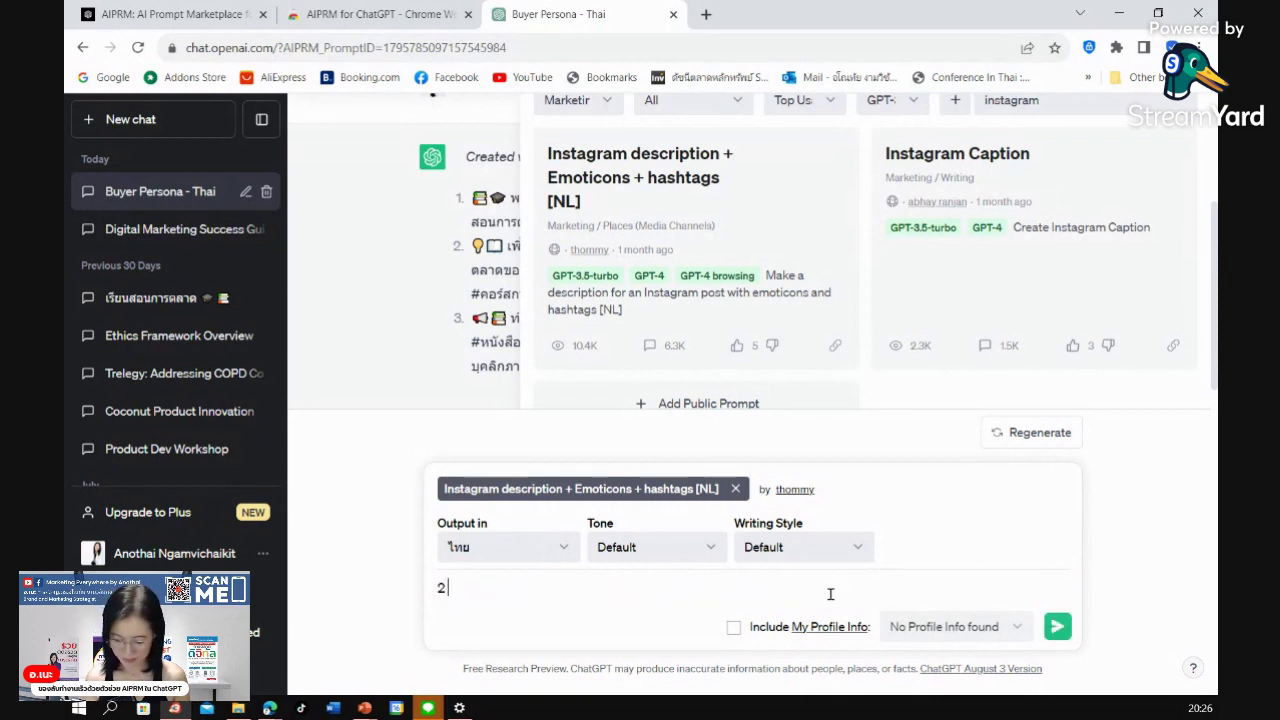
{"action": "type", "text": " paragraph"}
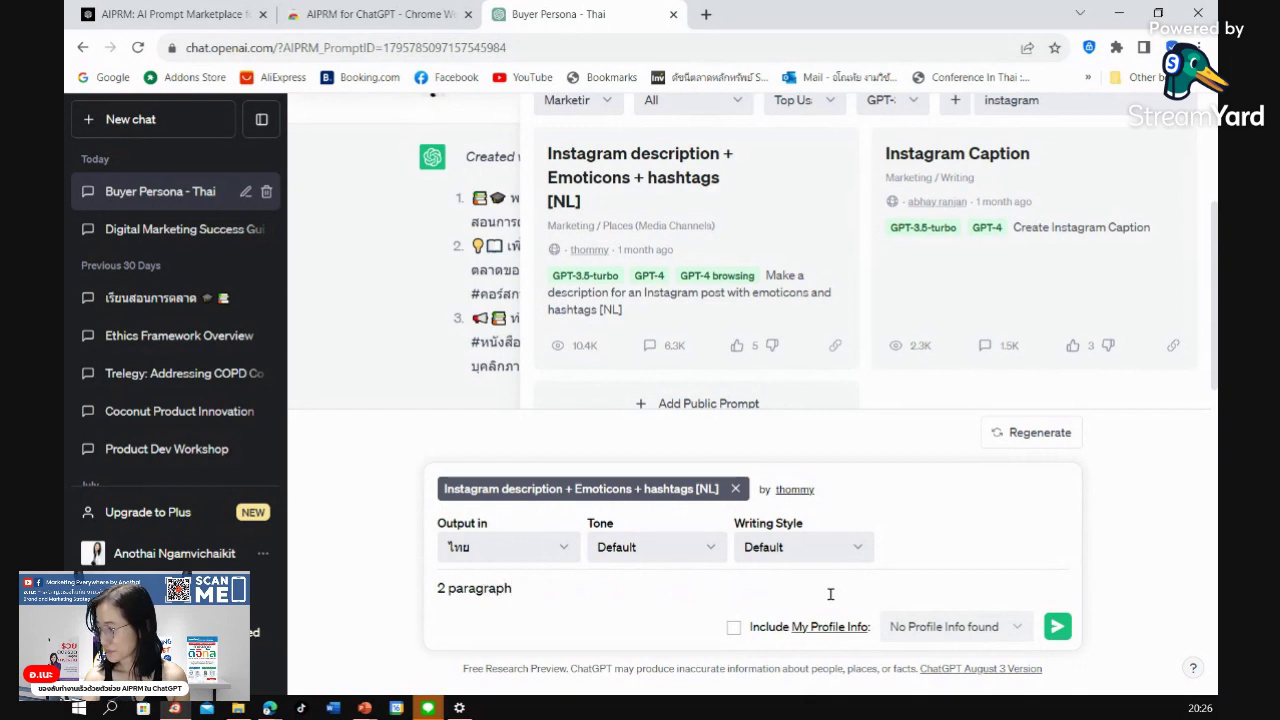
{"action": "type", "text": "s to sell"}
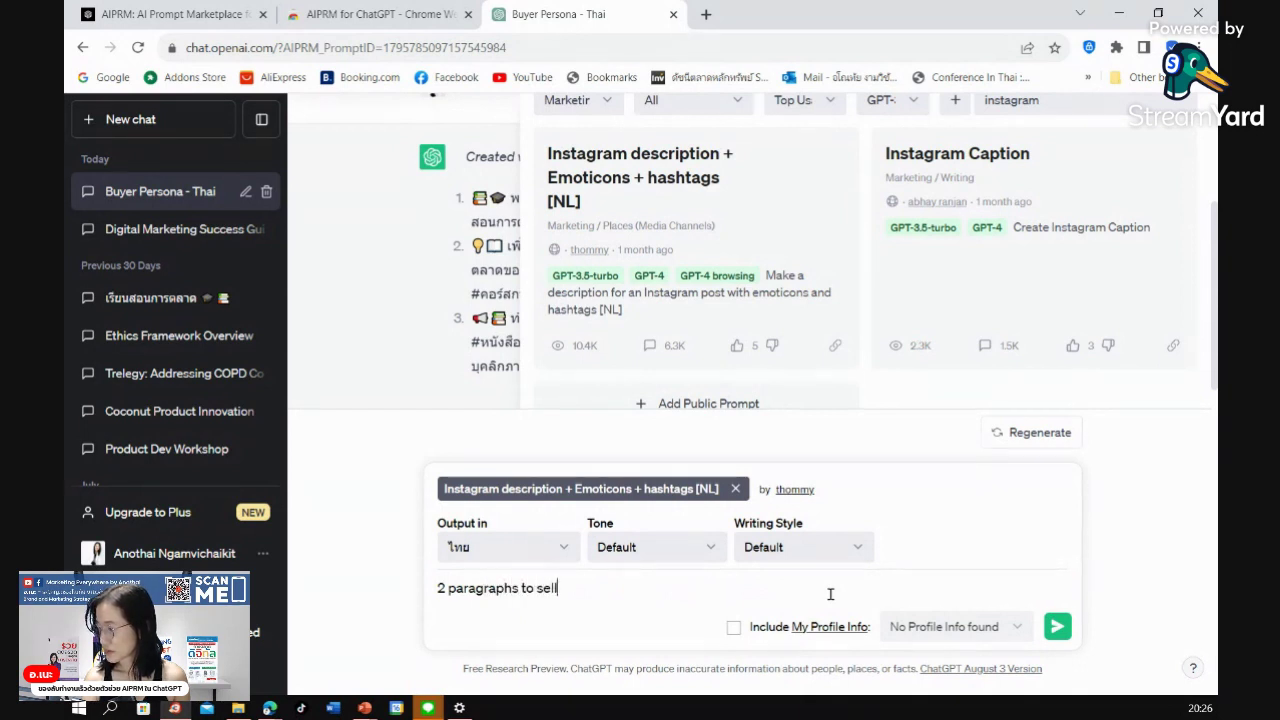
{"action": "type", "text": " res"}
{"action": "key", "text": "BackSpace"}
{"action": "key", "text": "BackSpace"}
{"action": "type", "text": "marketing "}
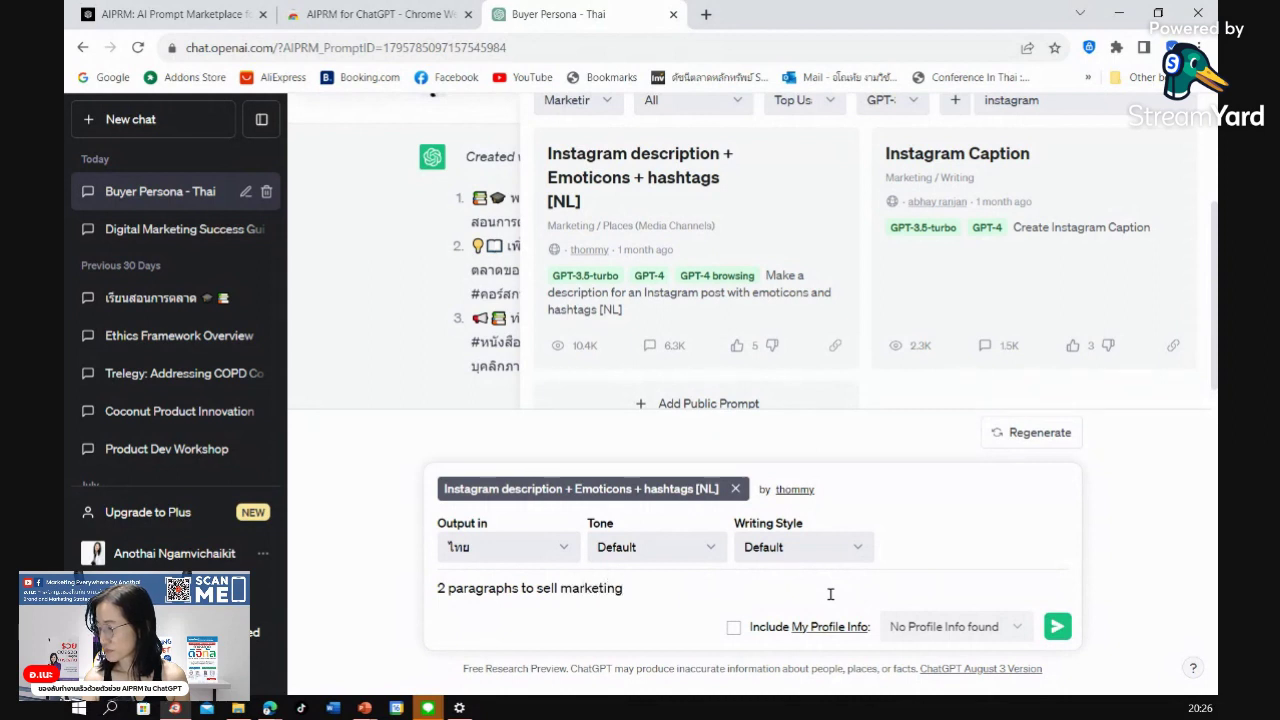
{"action": "type", "text": "research t"}
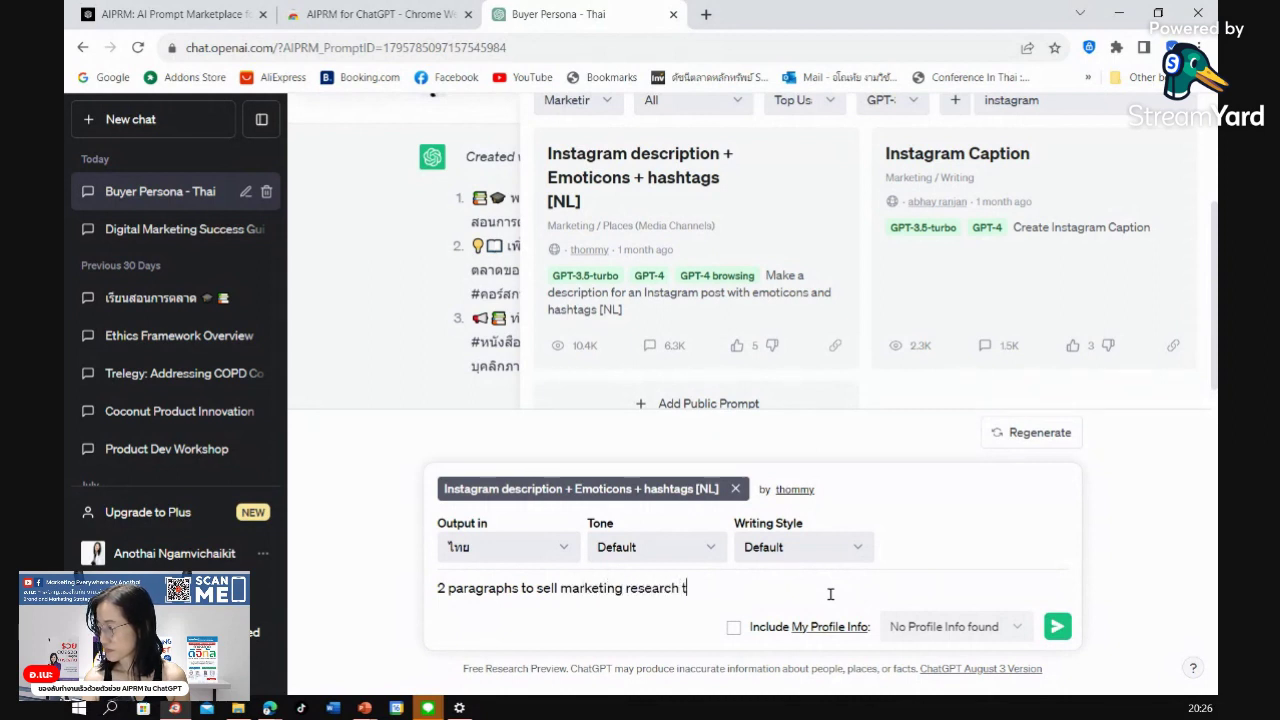
{"action": "type", "text": "extbook f"}
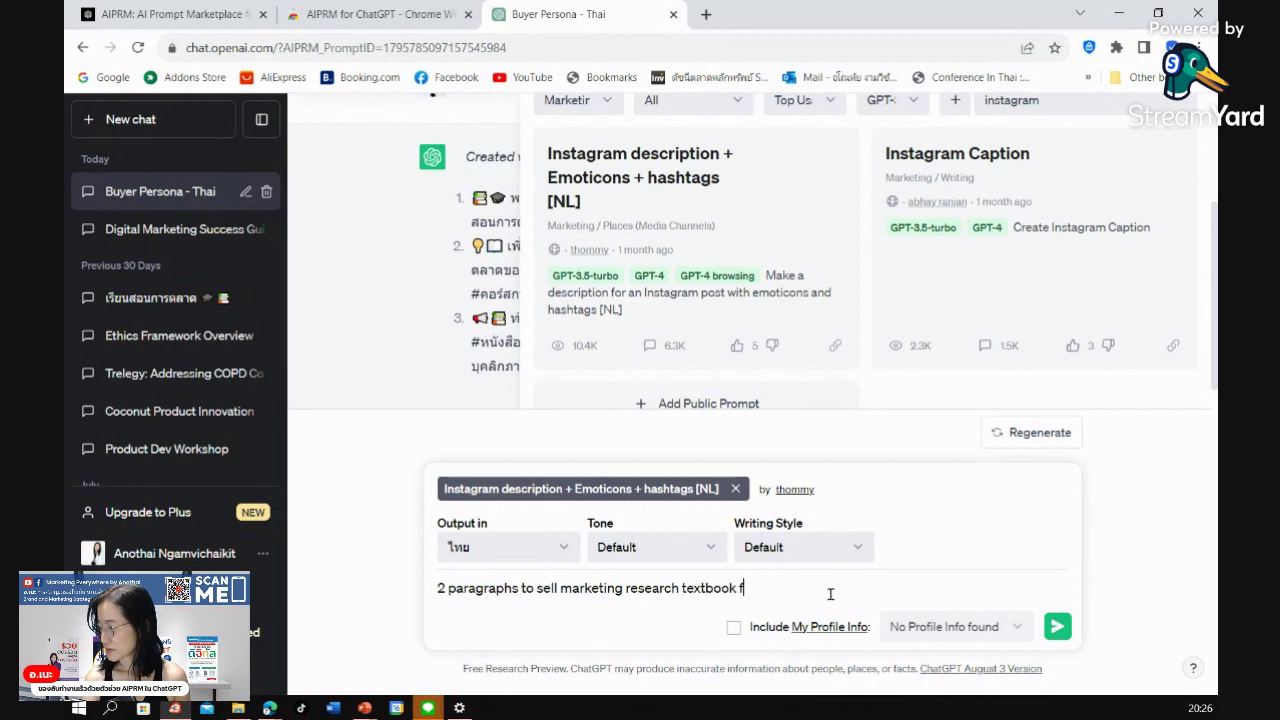
{"action": "type", "text": "or marketing lec"}
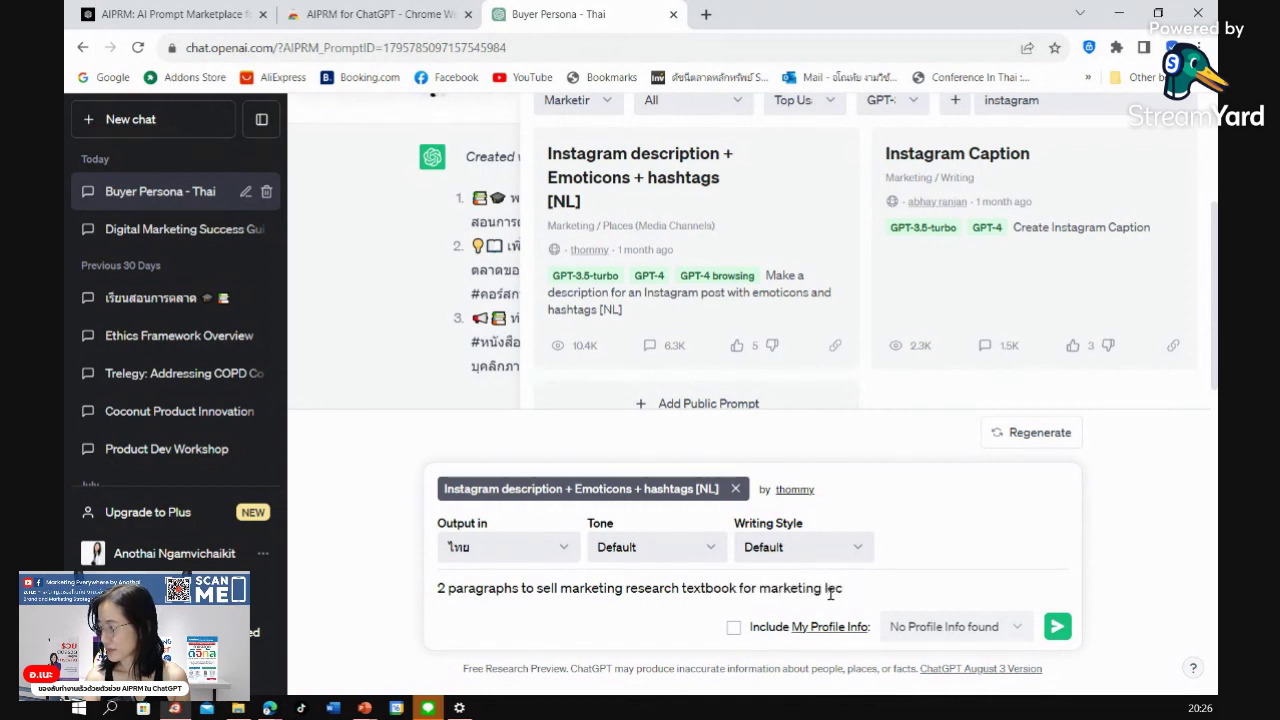
{"action": "type", "text": "uttures"}
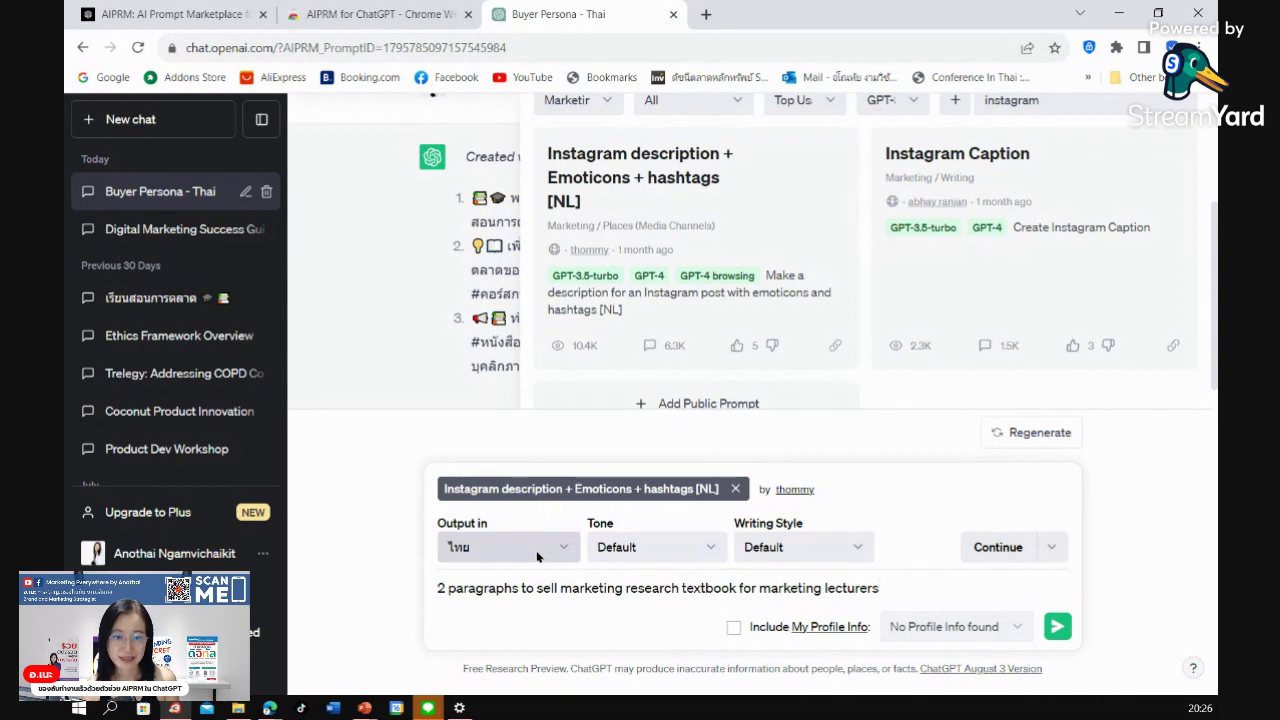
{"action": "left_click", "coordinate": [1057, 627]}
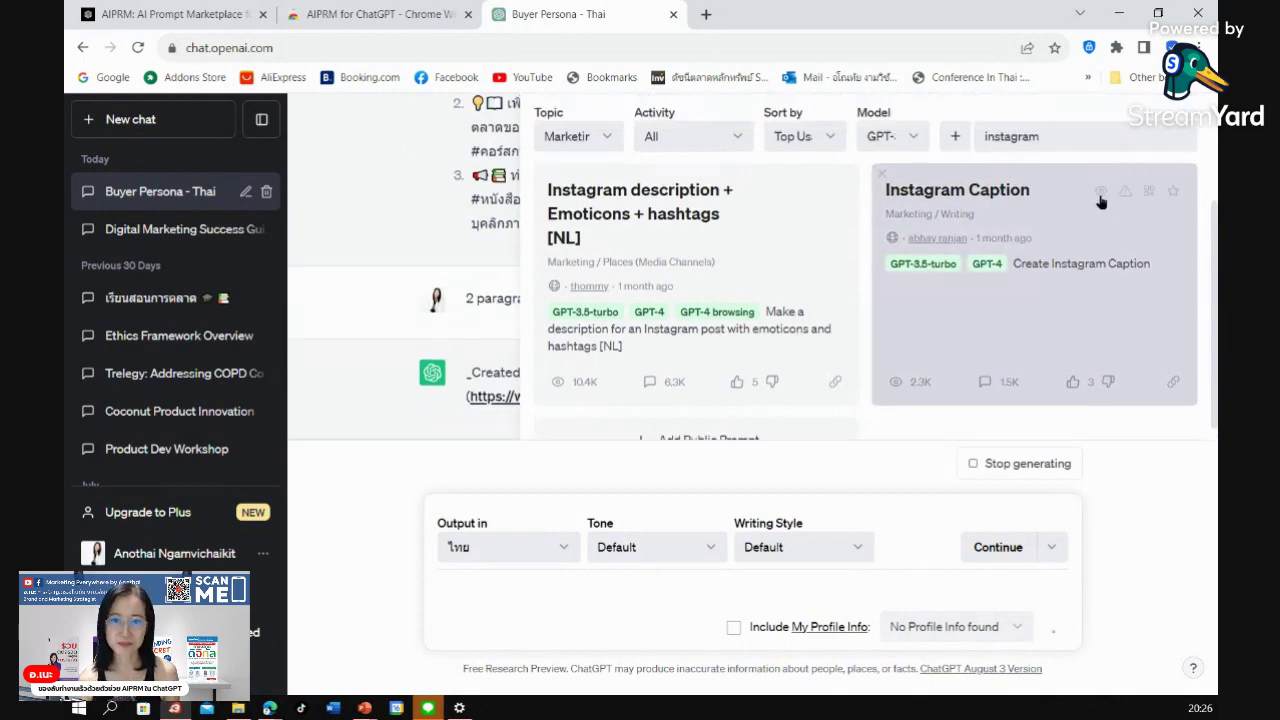
- Close the prompt library and compare the new Instagram reply with the earlier one for "Sell textbook for marketing lecturers"
{"action": "scroll", "coordinate": [1100, 200], "scroll_direction": "up", "scroll_amount": 3}
{"action": "left_click", "coordinate": [1166, 146]}
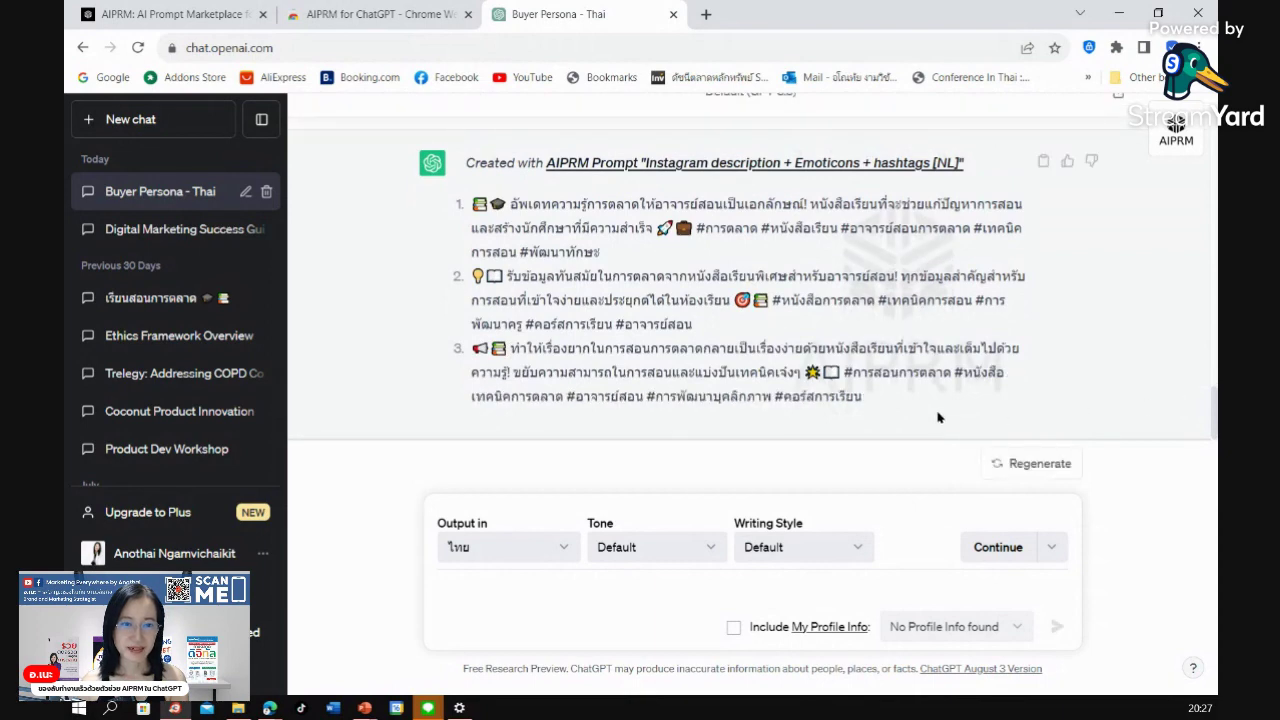
{"action": "scroll", "coordinate": [942, 424], "scroll_direction": "up", "scroll_amount": 2}
{"action": "scroll", "coordinate": [940, 421], "scroll_direction": "down", "scroll_amount": 2}
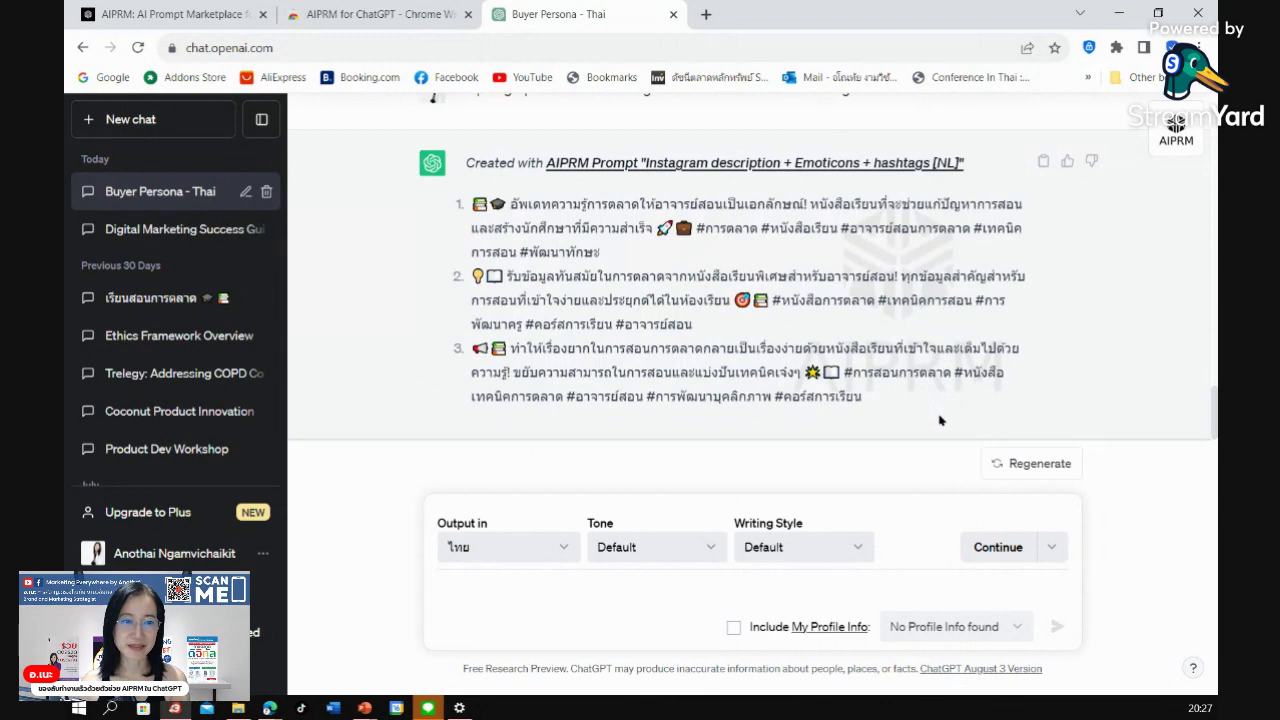
{"action": "scroll", "coordinate": [940, 421], "scroll_direction": "up", "scroll_amount": 5}
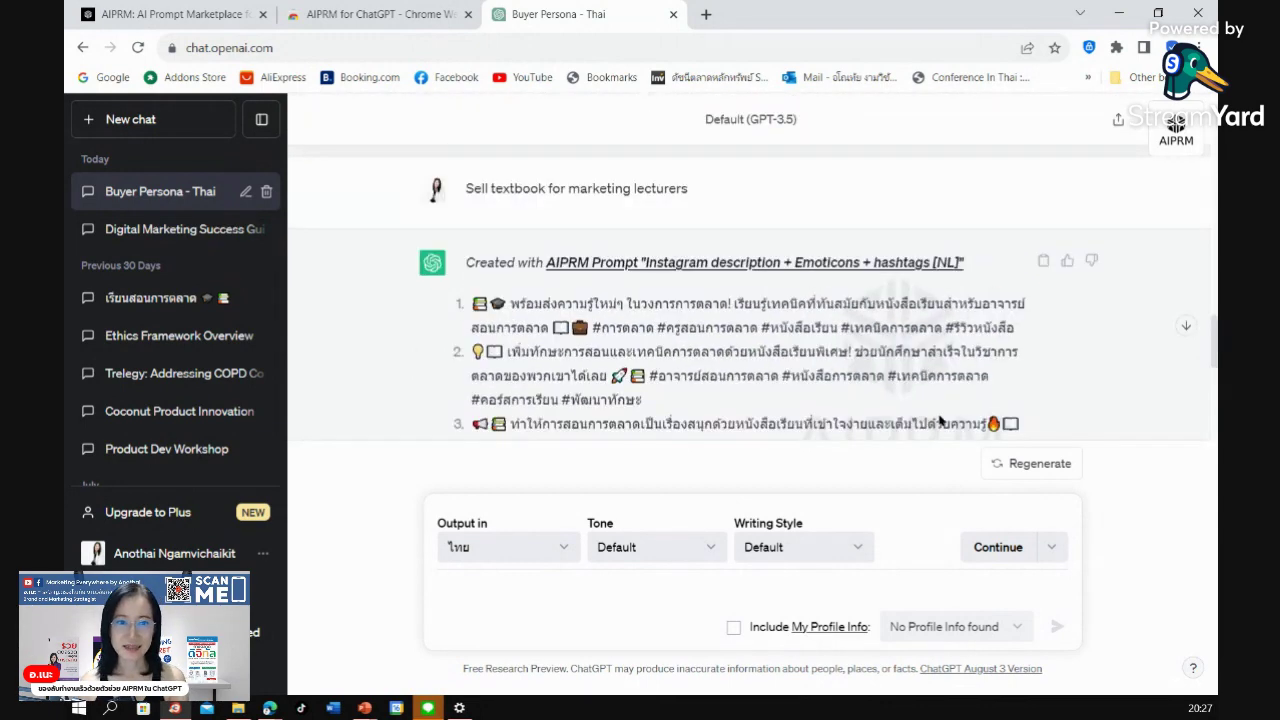
{"action": "scroll", "coordinate": [940, 421], "scroll_direction": "down", "scroll_amount": 5}
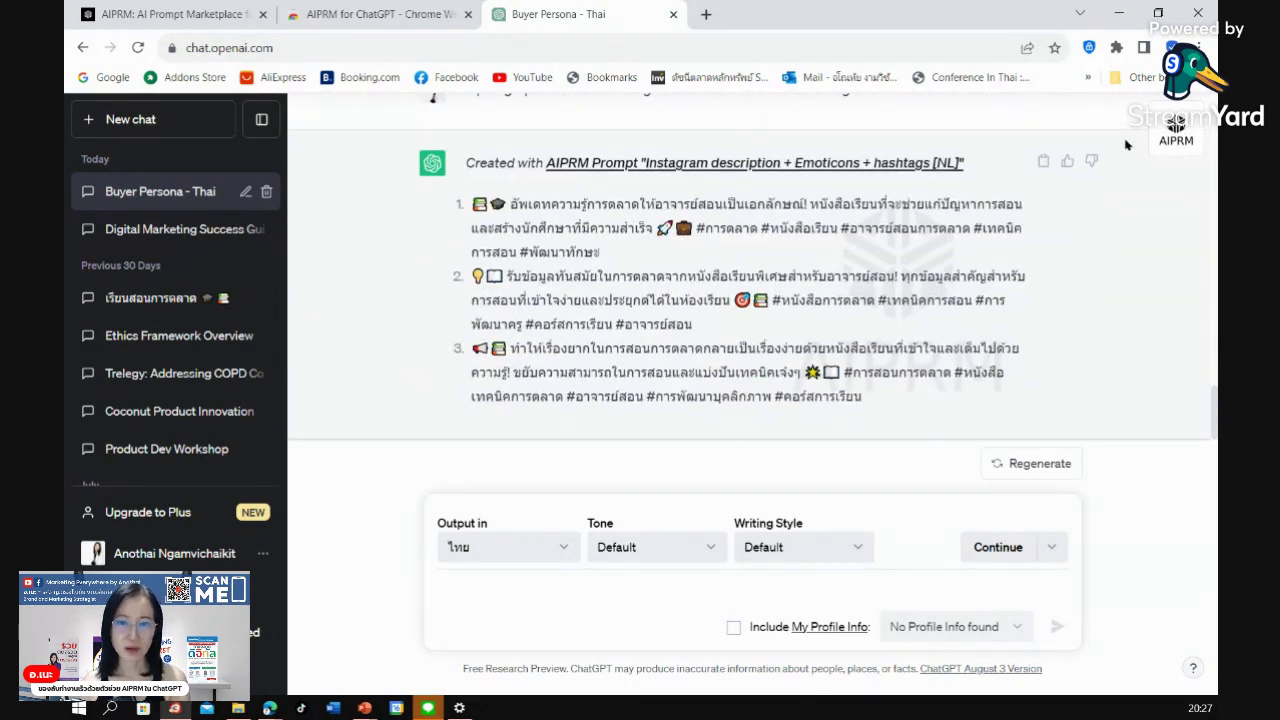
- Reopen the AIPRM prompt library and set the topic filter to All for the "instagram" search
{"action": "left_click", "coordinate": [1170, 138]}
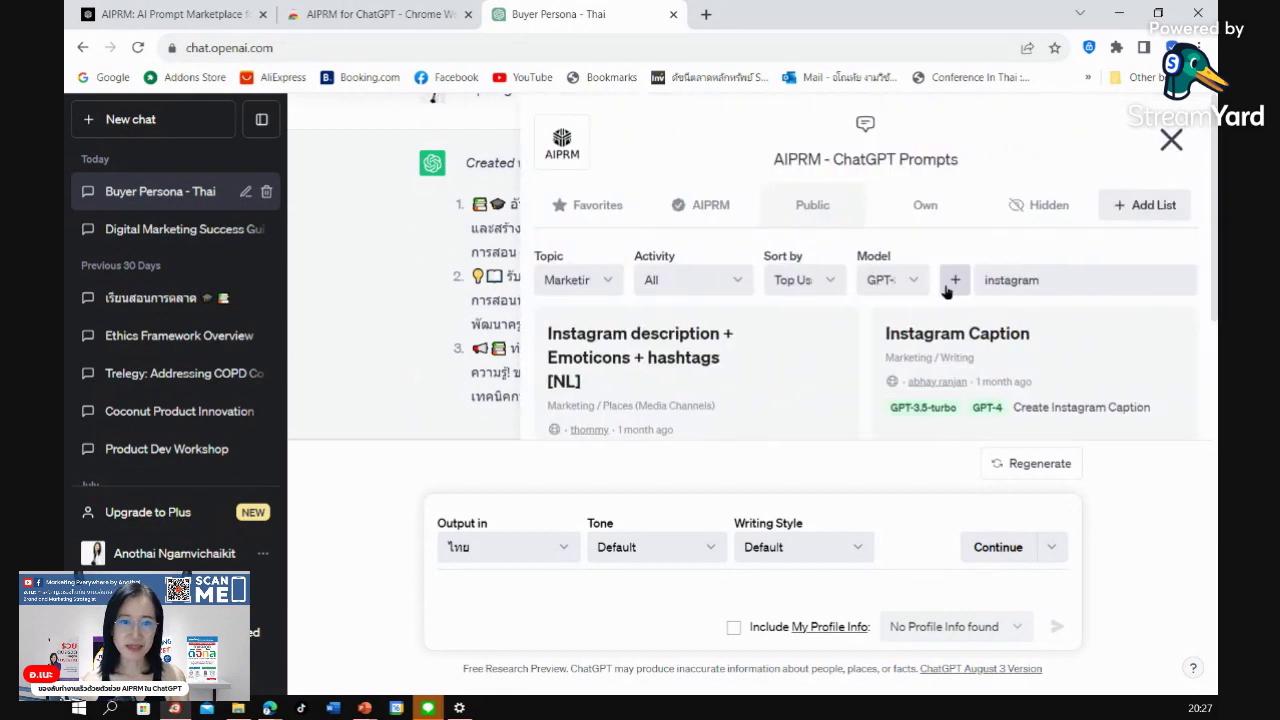
{"action": "scroll", "coordinate": [925, 355], "scroll_direction": "down", "scroll_amount": 2}
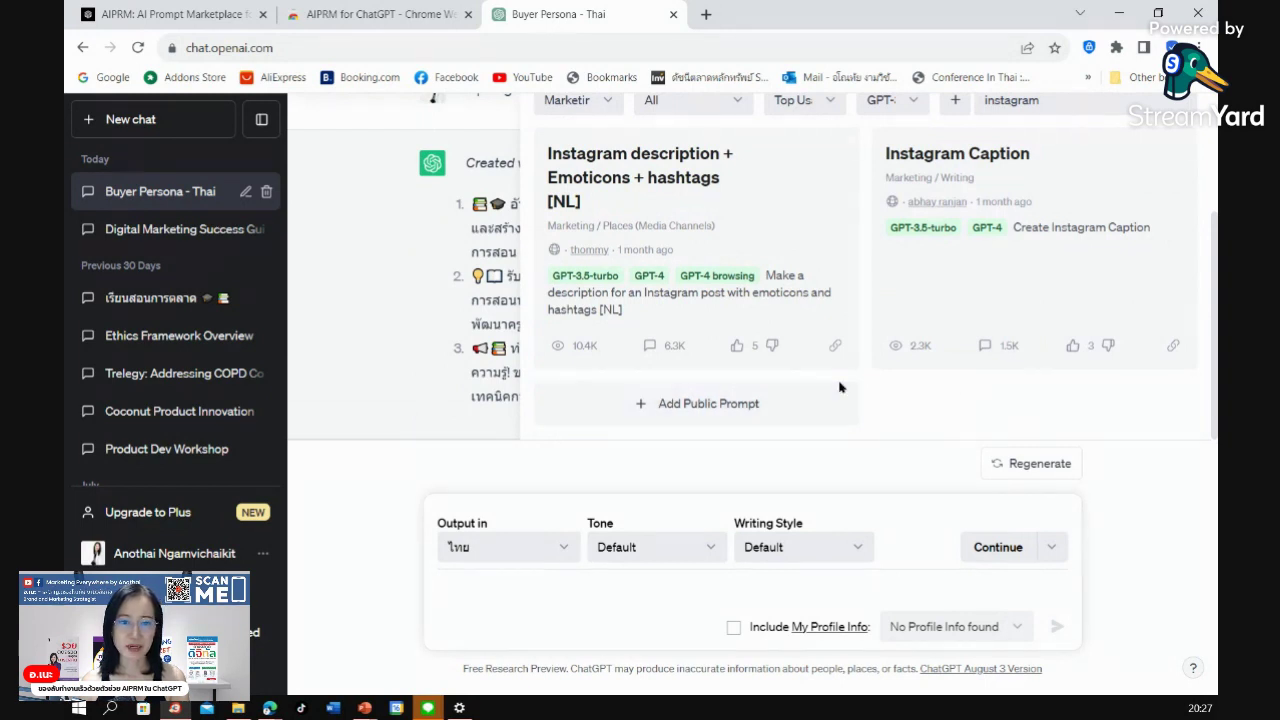
{"action": "scroll", "coordinate": [840, 388], "scroll_direction": "up", "scroll_amount": 2}
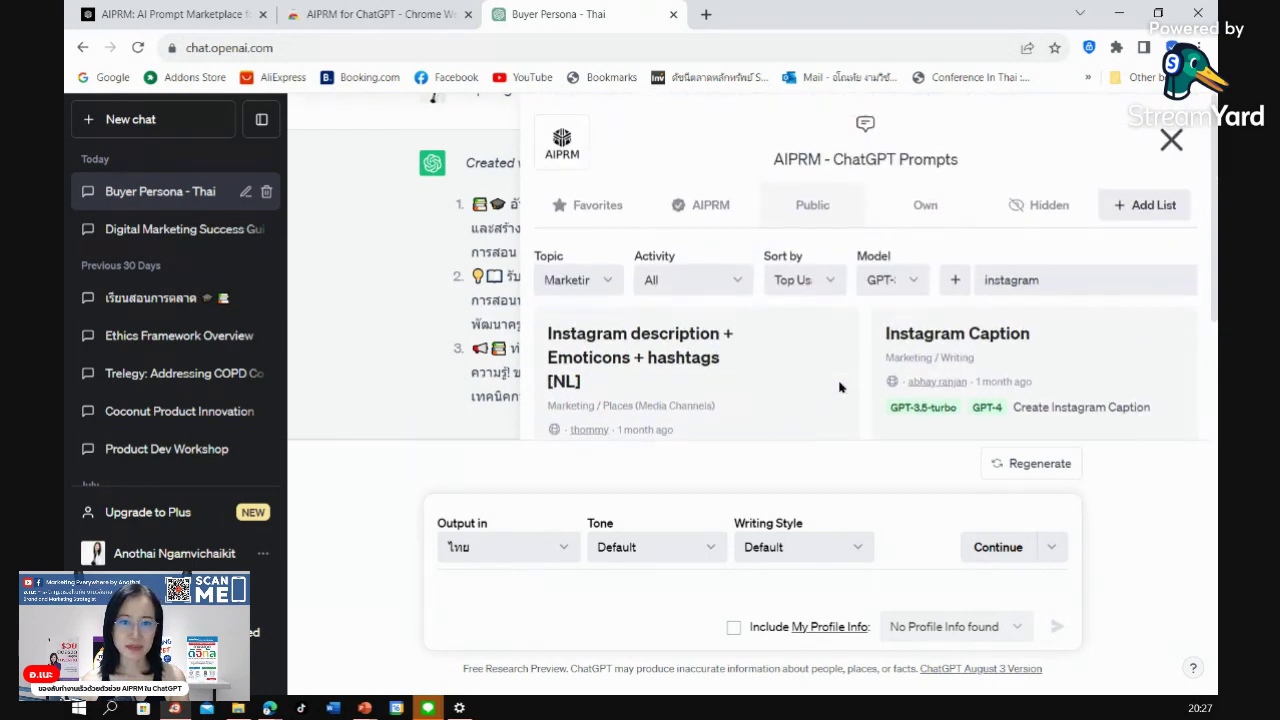
{"action": "left_click", "coordinate": [600, 287]}
{"action": "left_click", "coordinate": [600, 305]}
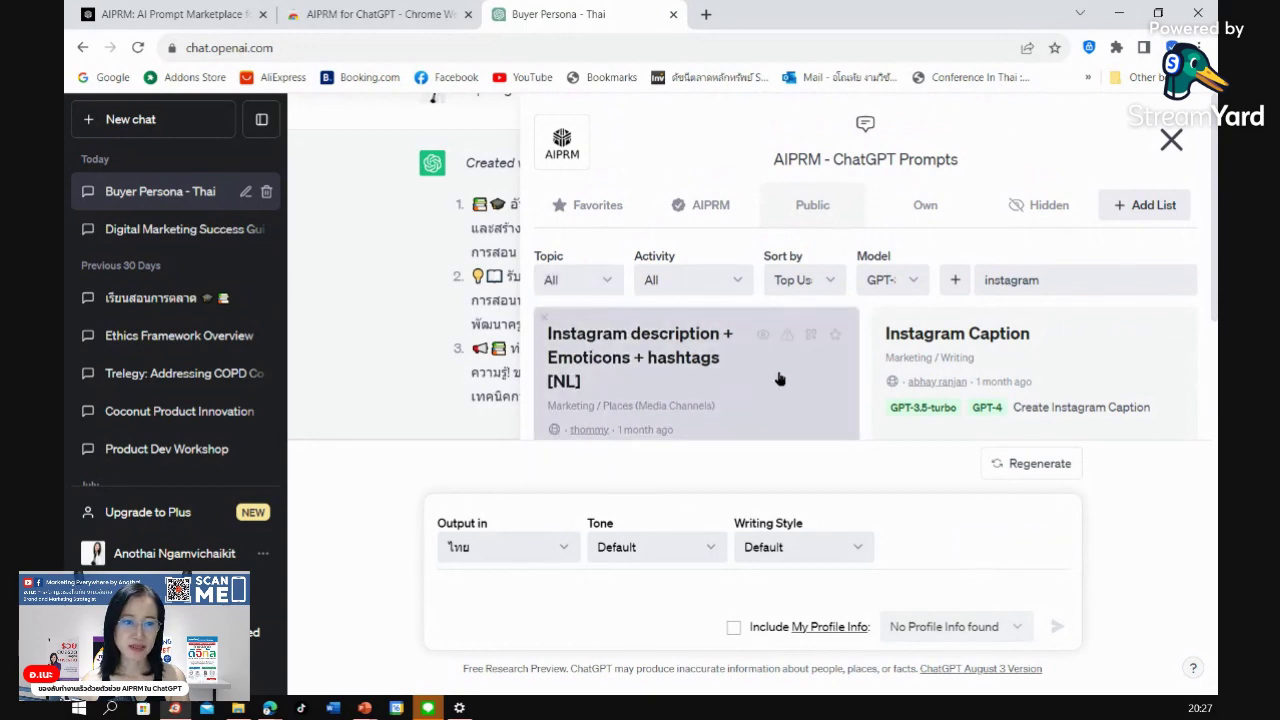
- Look through the public Instagram prompts listed across all topics
{"action": "scroll", "coordinate": [780, 380], "scroll_direction": "down", "scroll_amount": 2}
{"action": "scroll", "coordinate": [797, 379], "scroll_direction": "down", "scroll_amount": 3}
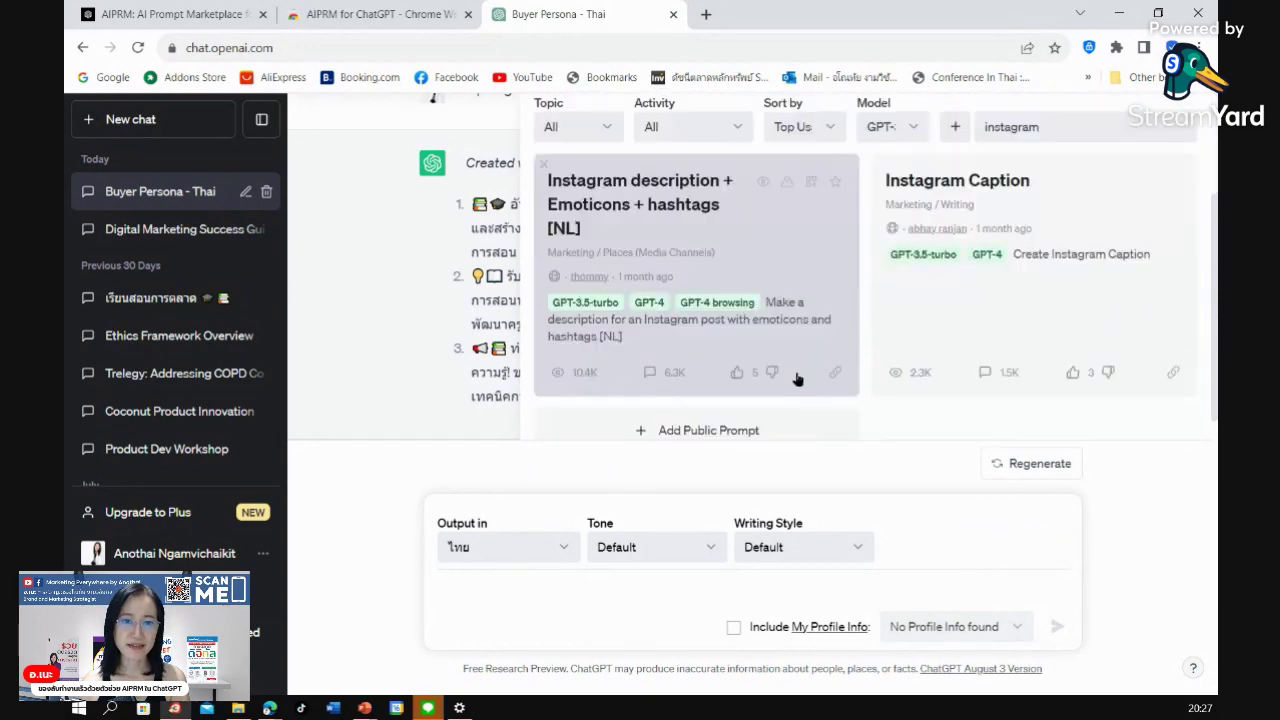
{"action": "scroll", "coordinate": [798, 377], "scroll_direction": "down", "scroll_amount": 2}
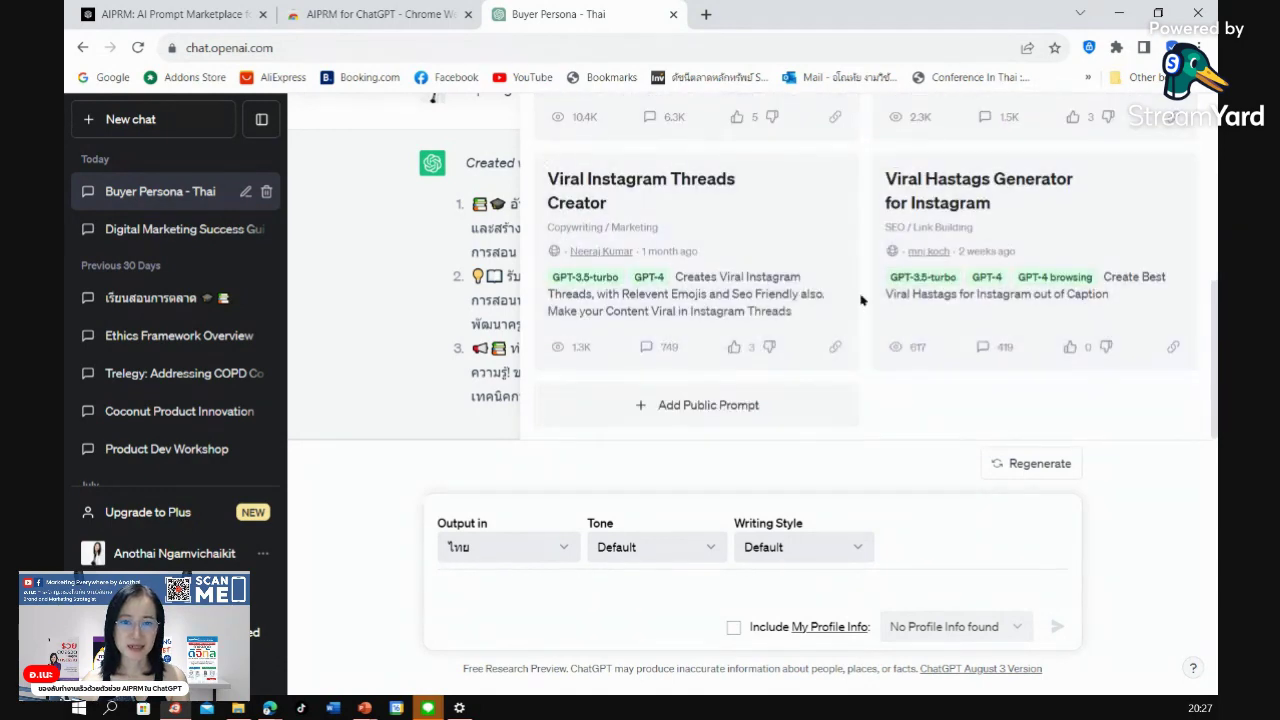
{"action": "scroll", "coordinate": [857, 311], "scroll_direction": "up", "scroll_amount": 1}
{"action": "scroll", "coordinate": [857, 311], "scroll_direction": "up", "scroll_amount": 5}
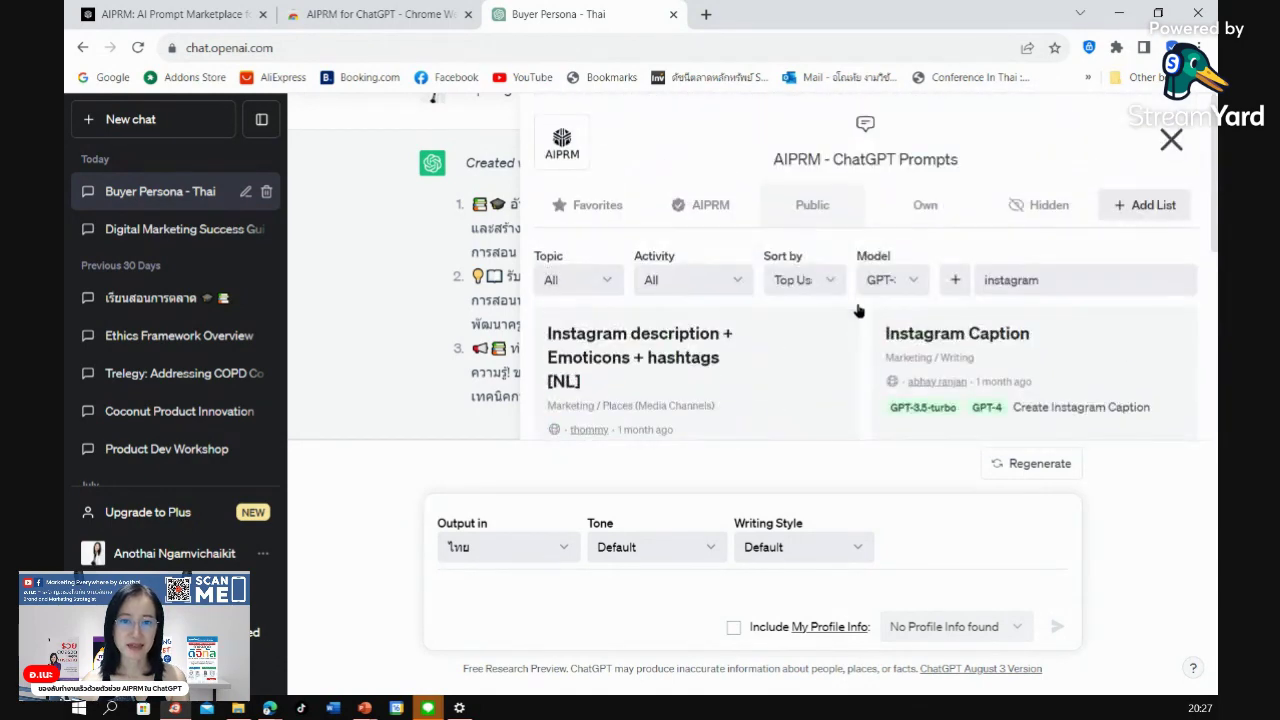
{"action": "scroll", "coordinate": [926, 366], "scroll_direction": "down", "scroll_amount": 4}
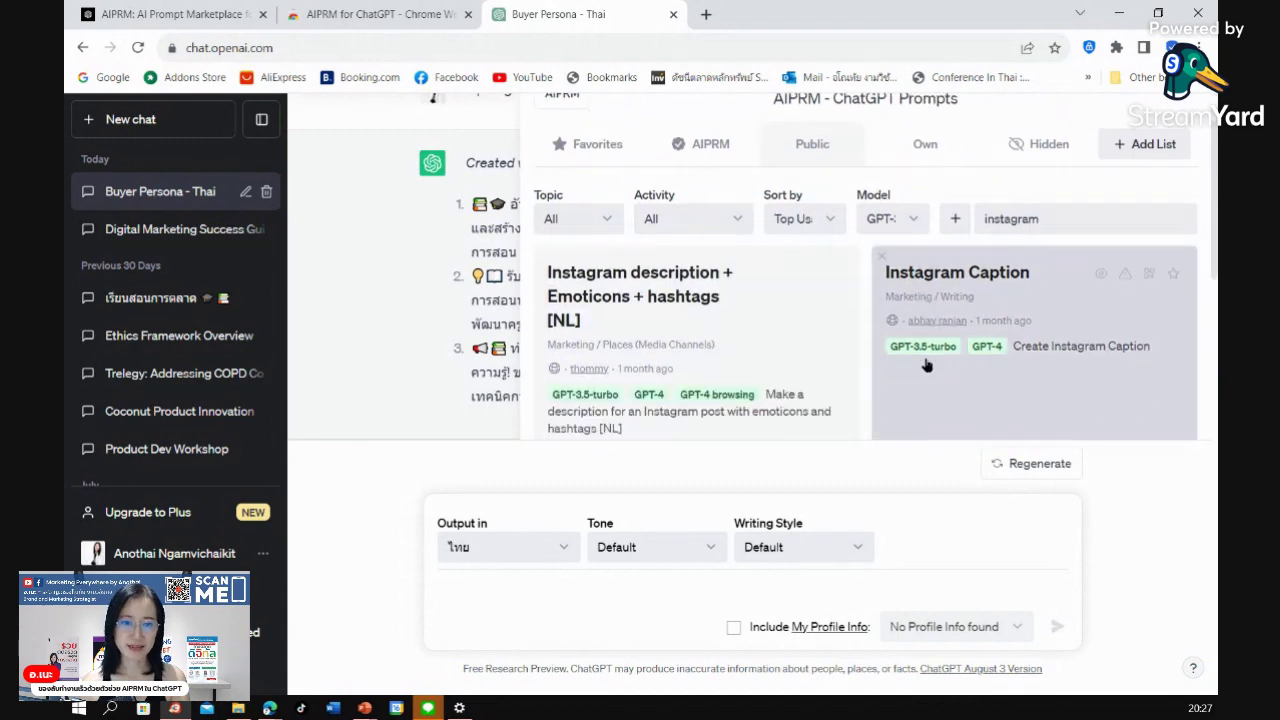
{"action": "scroll", "coordinate": [1059, 316], "scroll_direction": "up", "scroll_amount": 1}
{"action": "scroll", "coordinate": [1059, 316], "scroll_direction": "up", "scroll_amount": 3}
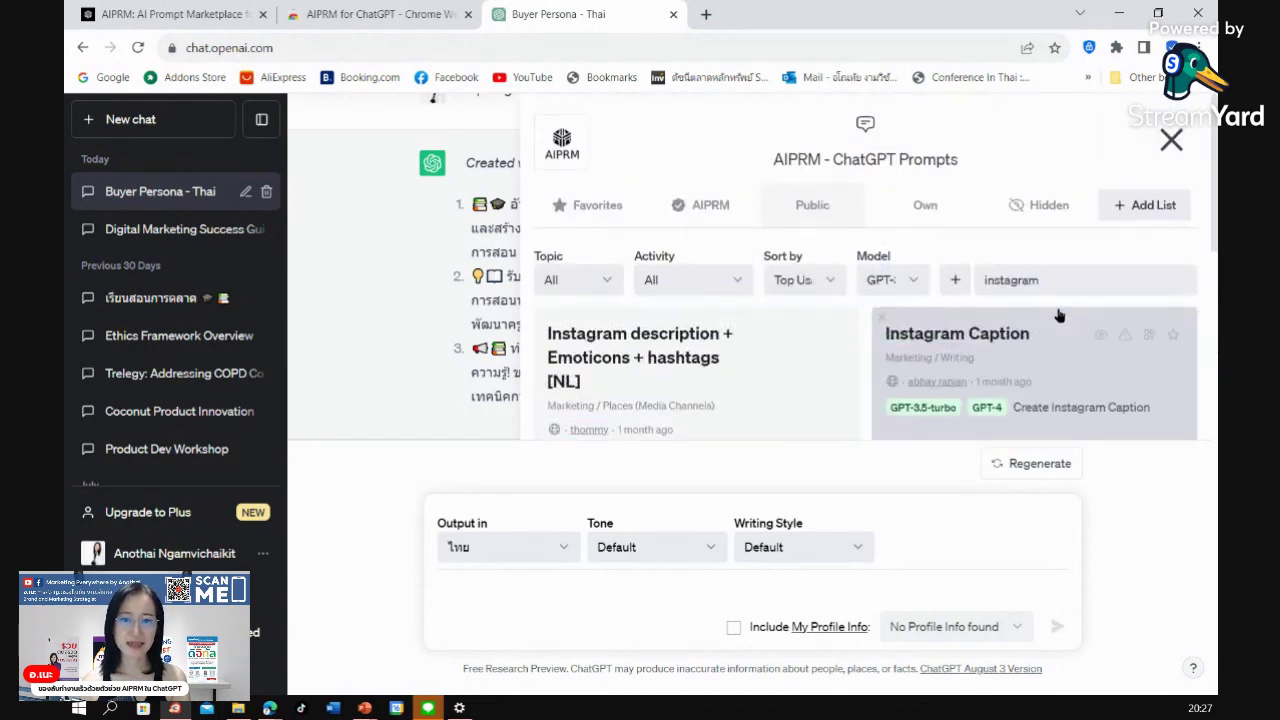